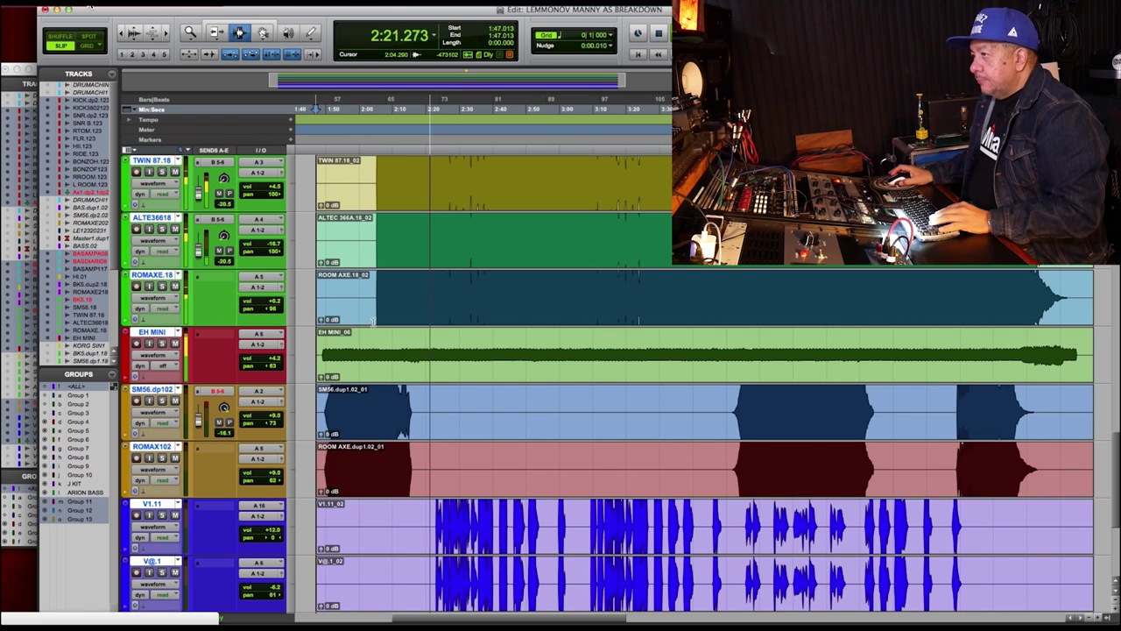
Stop playback and solo the twelve drum tracks, from KICKd2123 through LROOM.123, in the mixer.
{"action": "key", "text": "space"}
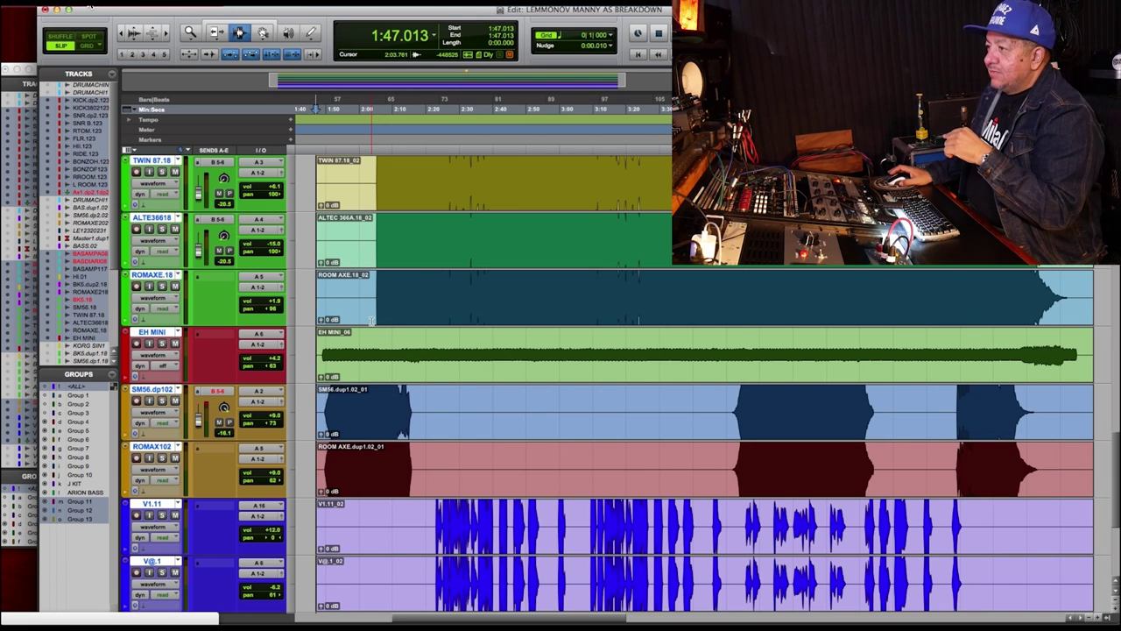
{"action": "key", "text": "super+equal"}
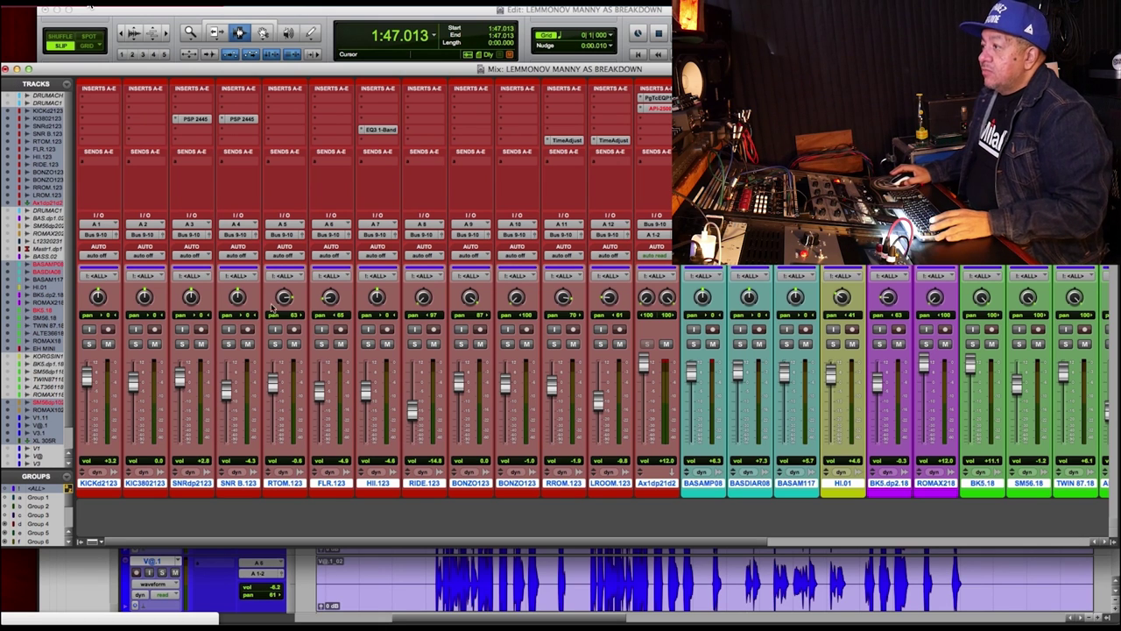
{"action": "left_click", "coordinate": [277, 344]}
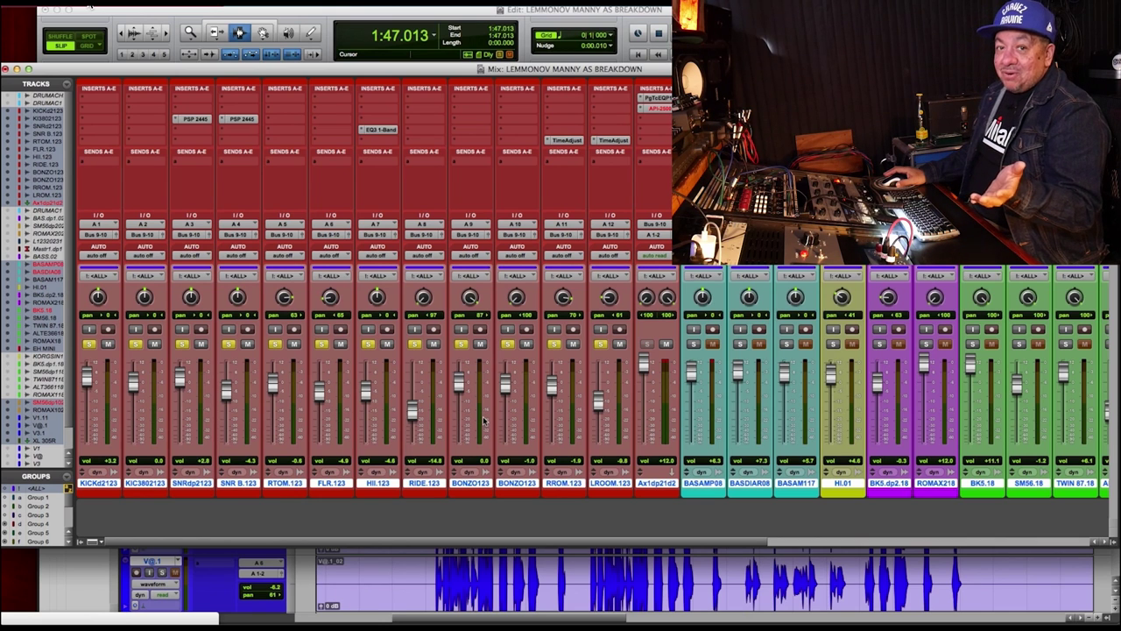
Reduce the soloed drums to the two BONZO tracks, the overhead and the floor mic.
{"action": "left_click", "coordinate": [462, 345]}
{"action": "left_click", "coordinate": [461, 344]}
{"action": "left_click", "coordinate": [507, 344]}
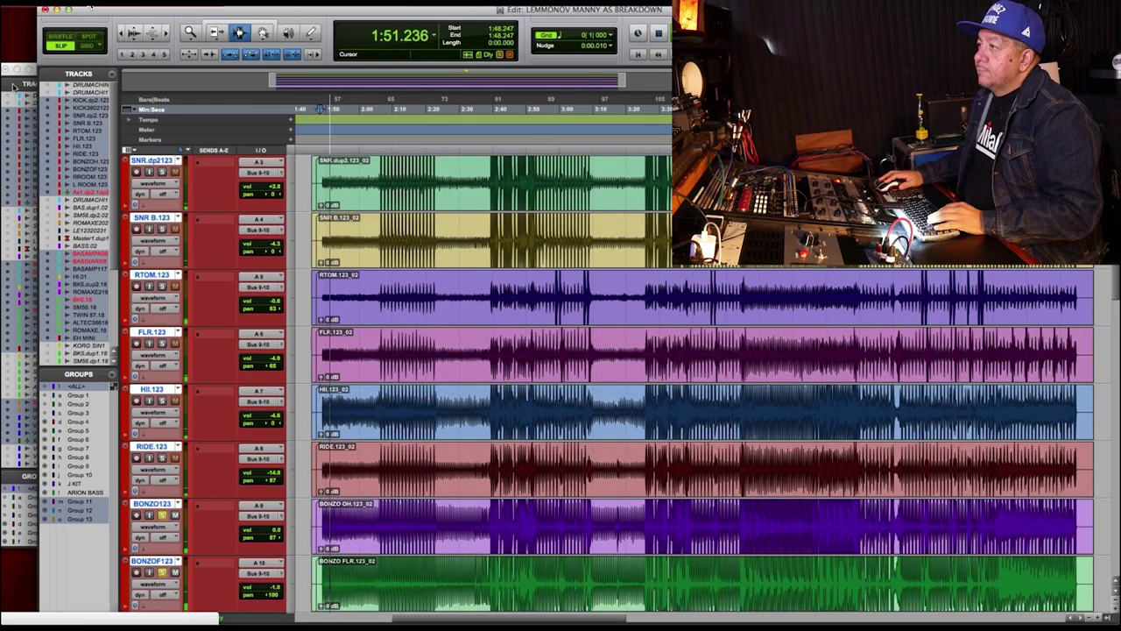
Audition KIC3802123, SNRdp2123 and SNR B.123 alongside the soloed BONZO tracks by soloing and unsoloing them in the mixer during playback.
{"action": "key", "text": "super+equal"}
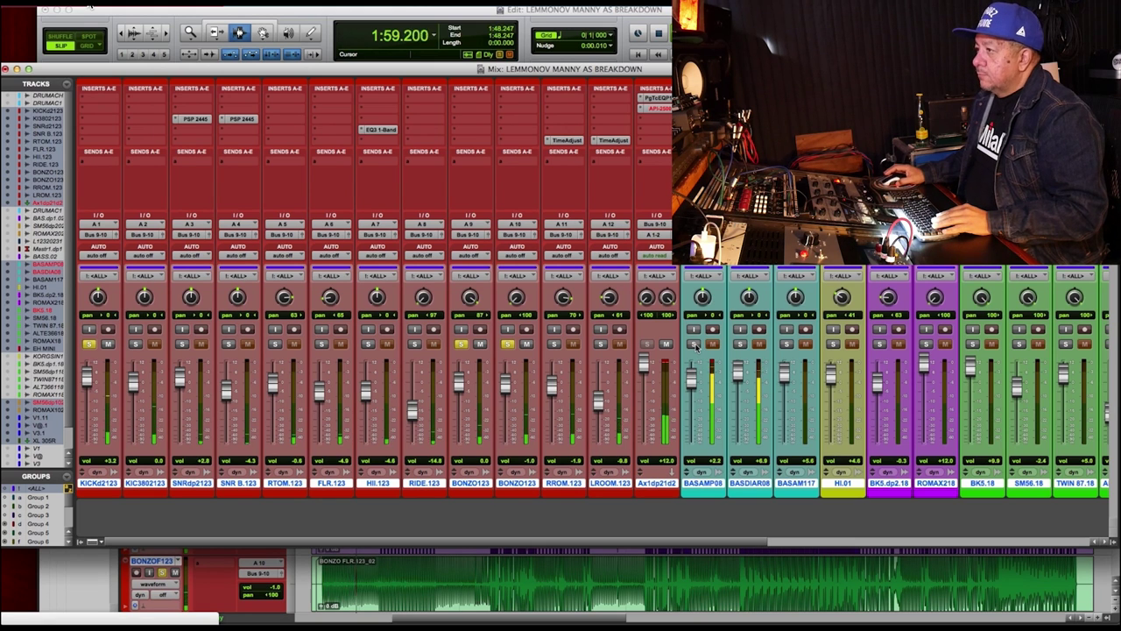
{"action": "left_click", "coordinate": [135, 343]}
{"action": "left_click", "coordinate": [181, 343]}
{"action": "left_click", "coordinate": [228, 343]}
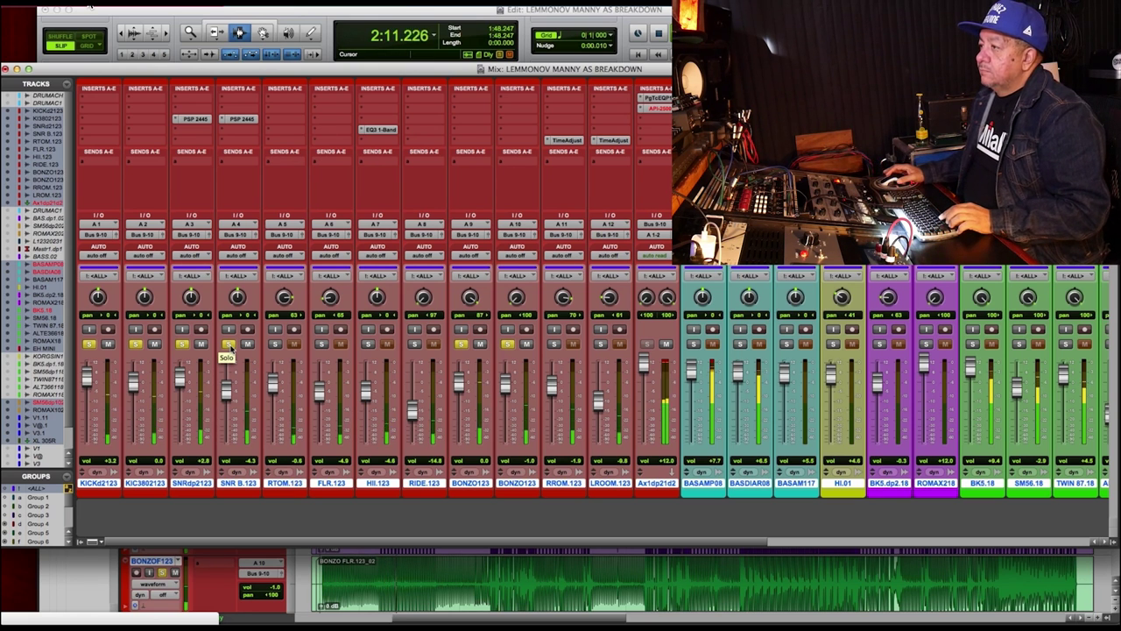
{"action": "left_click", "coordinate": [136, 343]}
{"action": "left_click", "coordinate": [181, 343]}
{"action": "left_click", "coordinate": [229, 344]}
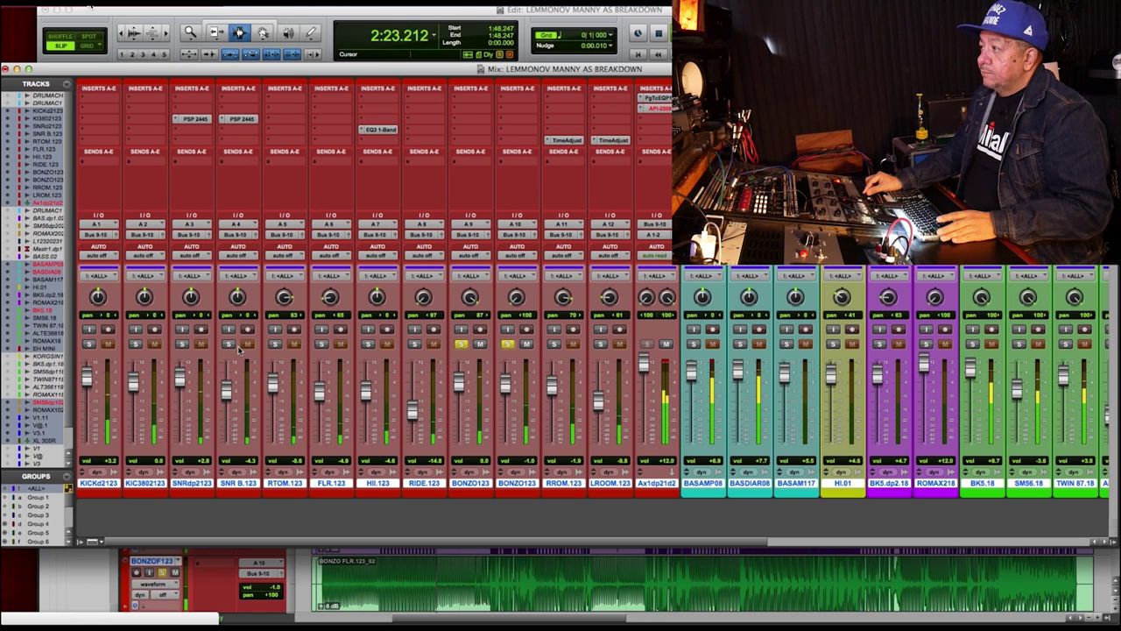
Solo the kick tracks KICKd2123 and KIC3802123, and remove the solo from both BONZO tracks.
{"action": "left_click", "coordinate": [89, 343]}
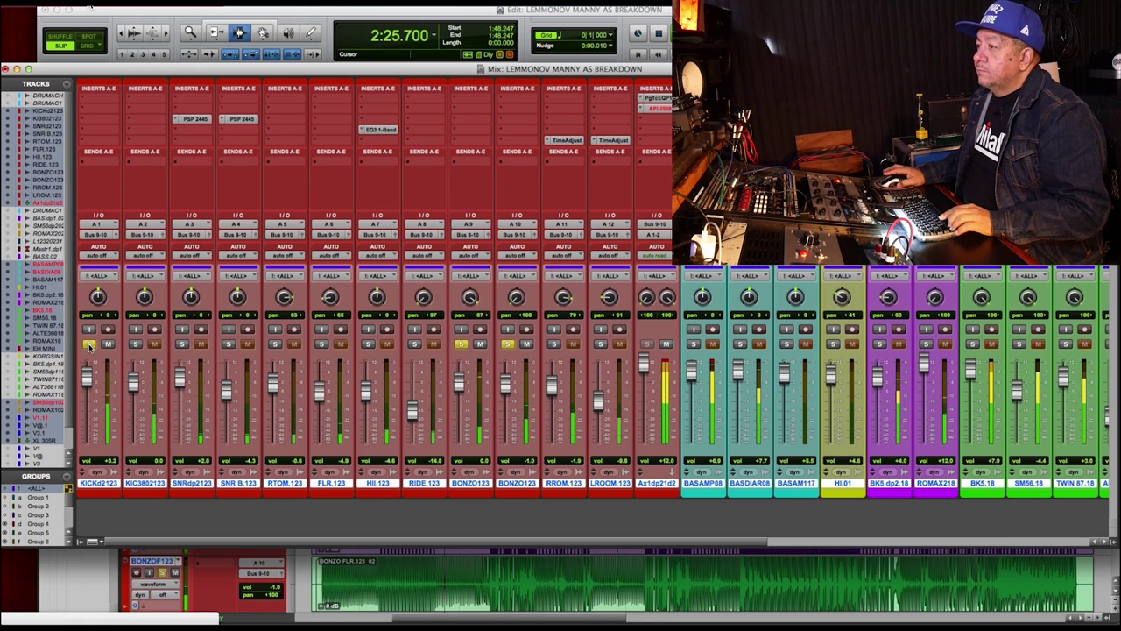
{"action": "left_click", "coordinate": [135, 345]}
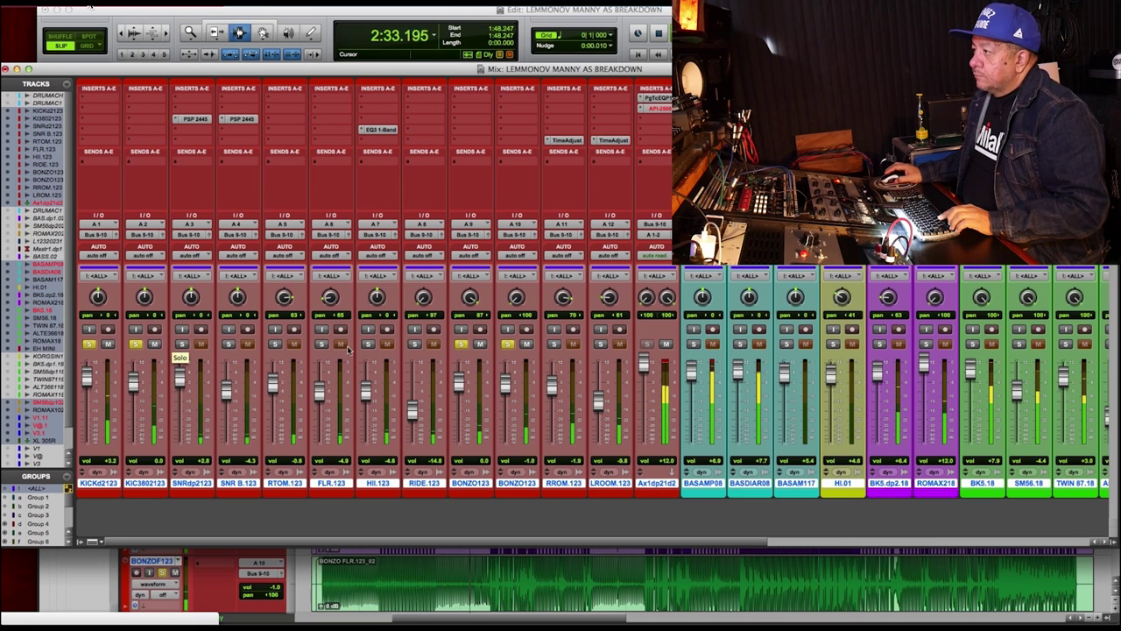
{"action": "left_click", "coordinate": [461, 344]}
{"action": "left_click", "coordinate": [508, 344]}
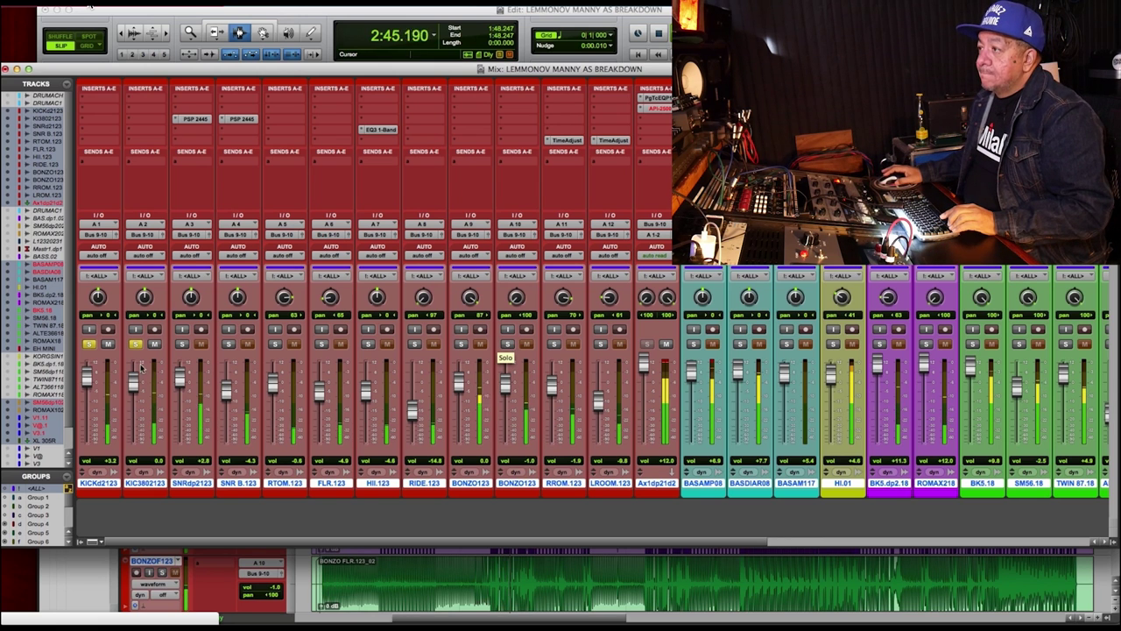
Compare KIC3802123 with and without KICKd2123, and bring all the remaining drum tracks into the solo.
{"action": "left_click", "coordinate": [90, 344]}
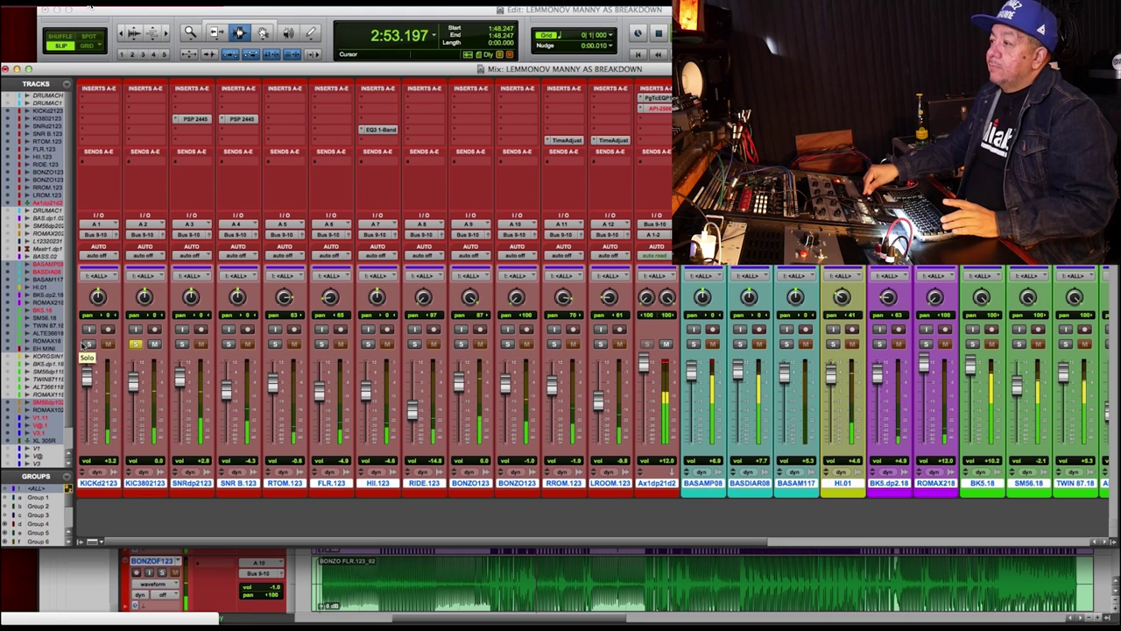
{"action": "left_click", "coordinate": [89, 344]}
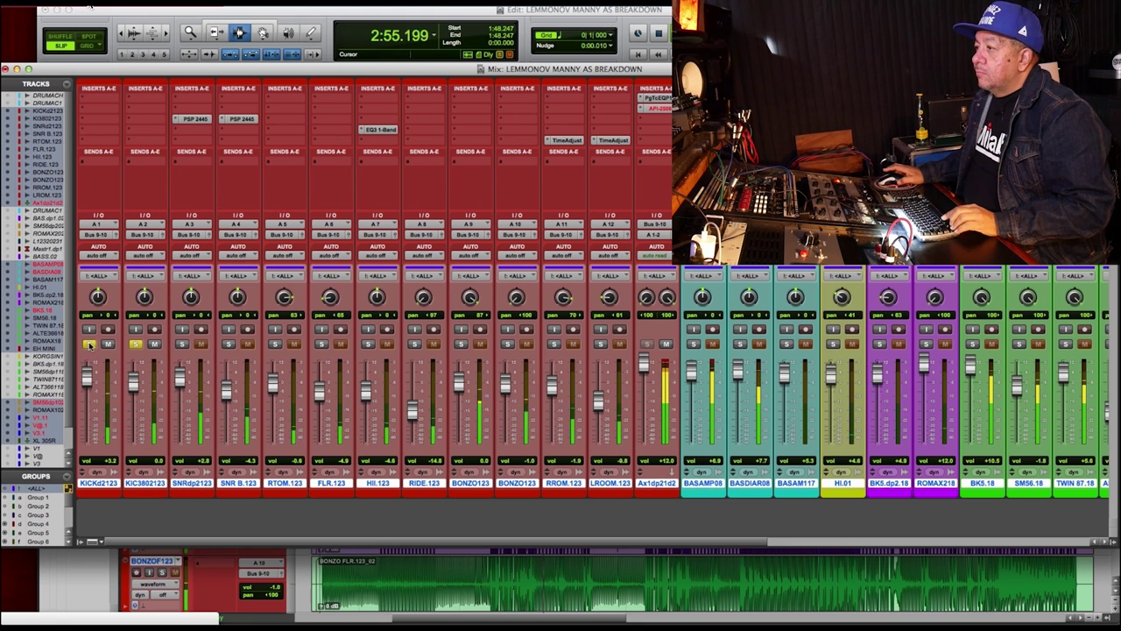
{"action": "left_click", "coordinate": [135, 345]}
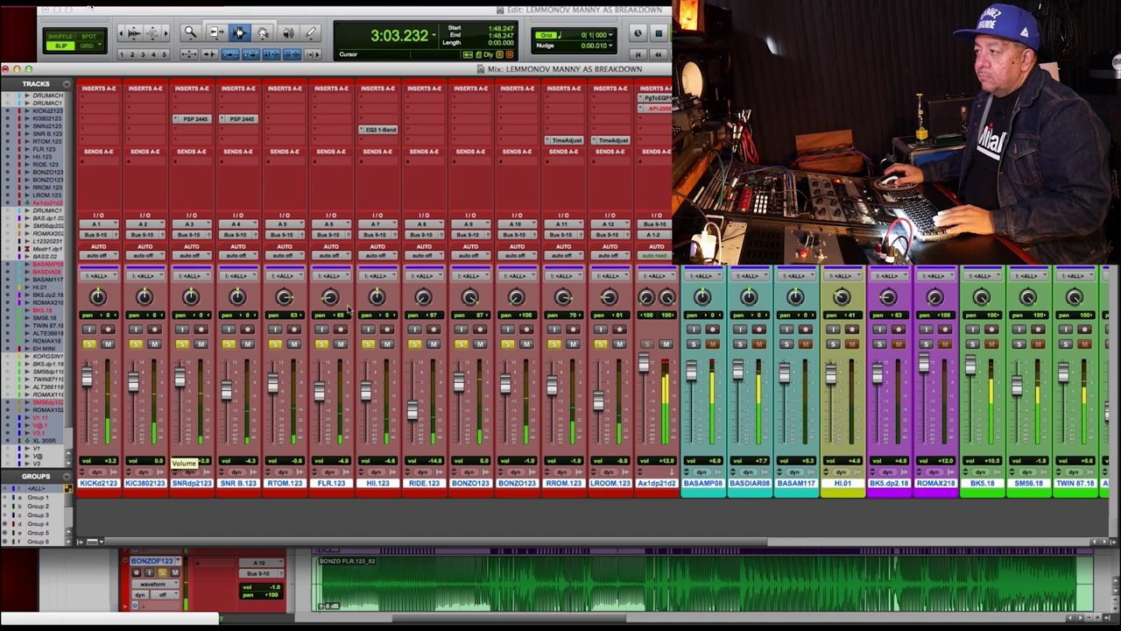
Stop playback, set the playback start to 2:52.243 in the Edit window, and return to the mixer.
{"action": "left_click", "coordinate": [570, 8]}
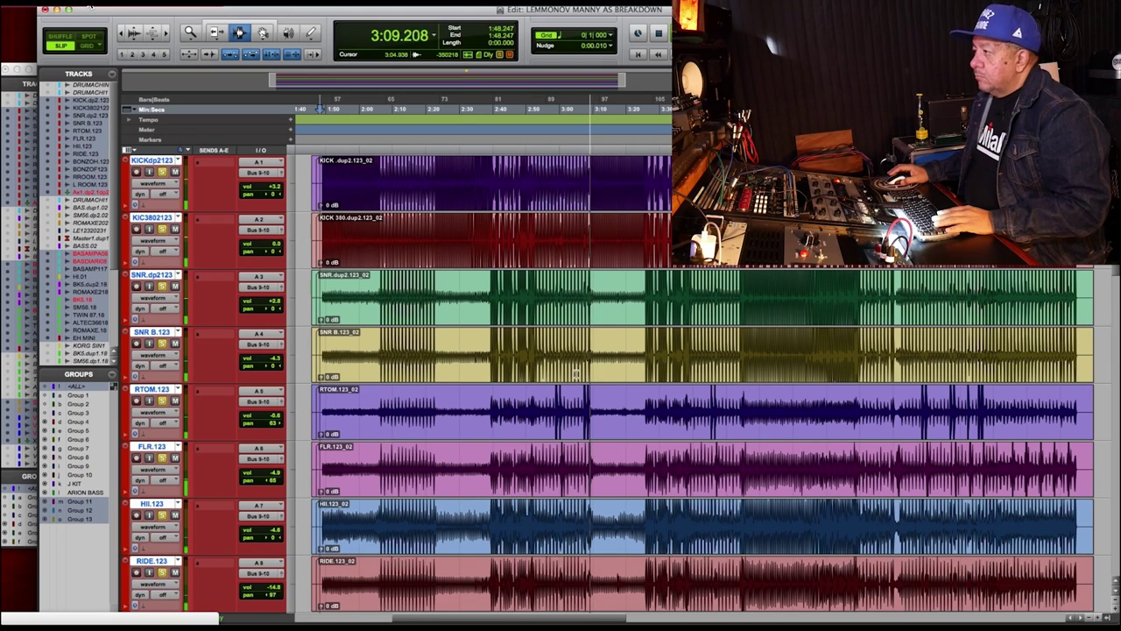
{"action": "key", "text": "space"}
{"action": "left_click", "coordinate": [542, 359]}
{"action": "key", "text": "super+equal"}
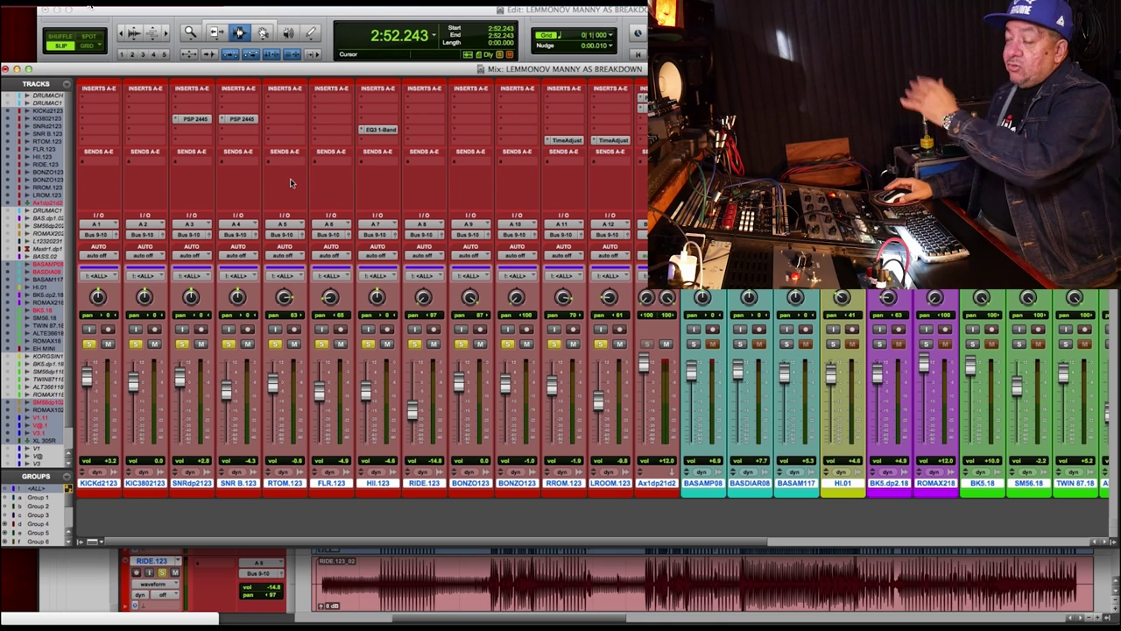
View the PSP 2445 reverb on SNRdp2123 and the EQ3 1-Band on HI.123, closing each plug-in window.
{"action": "left_click", "coordinate": [195, 119]}
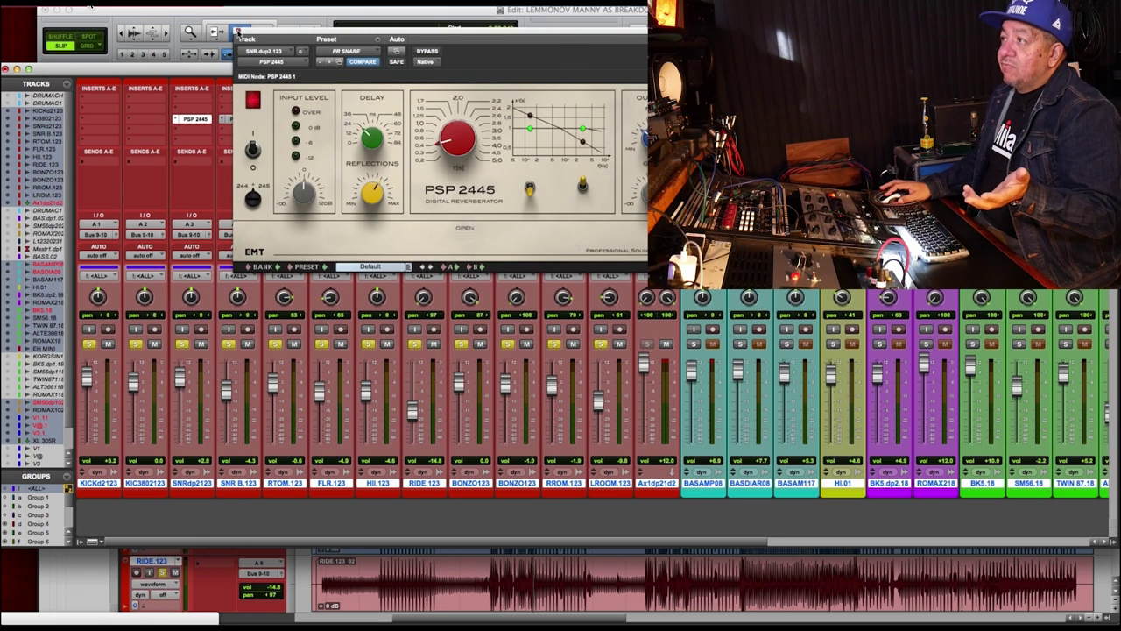
{"action": "left_click", "coordinate": [239, 32]}
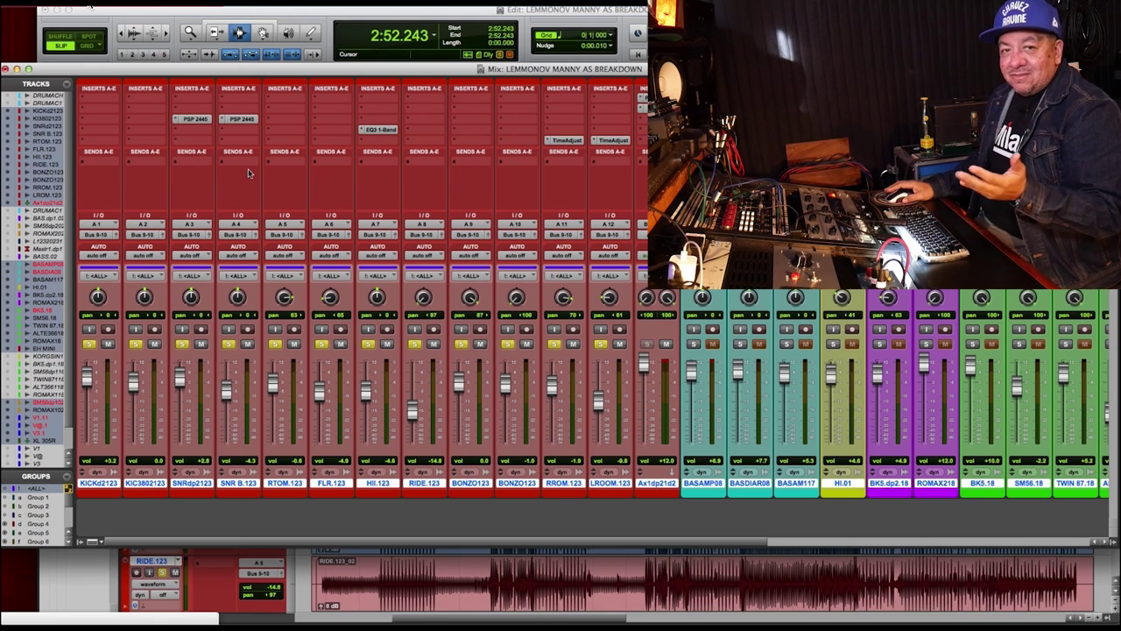
{"action": "left_click", "coordinate": [388, 128]}
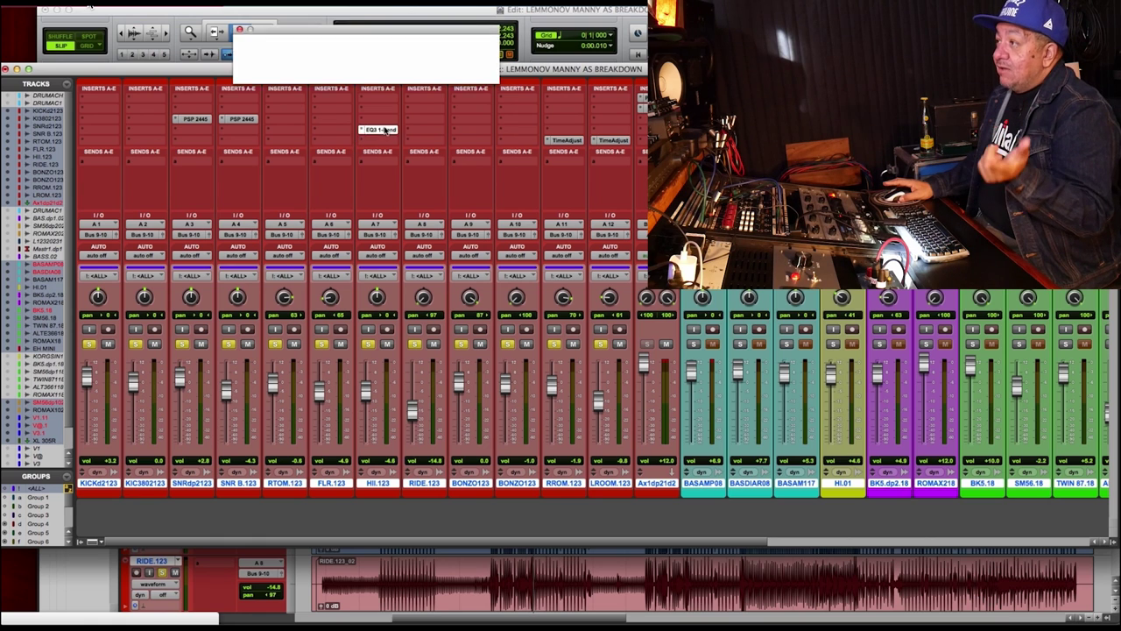
{"action": "left_click", "coordinate": [239, 30]}
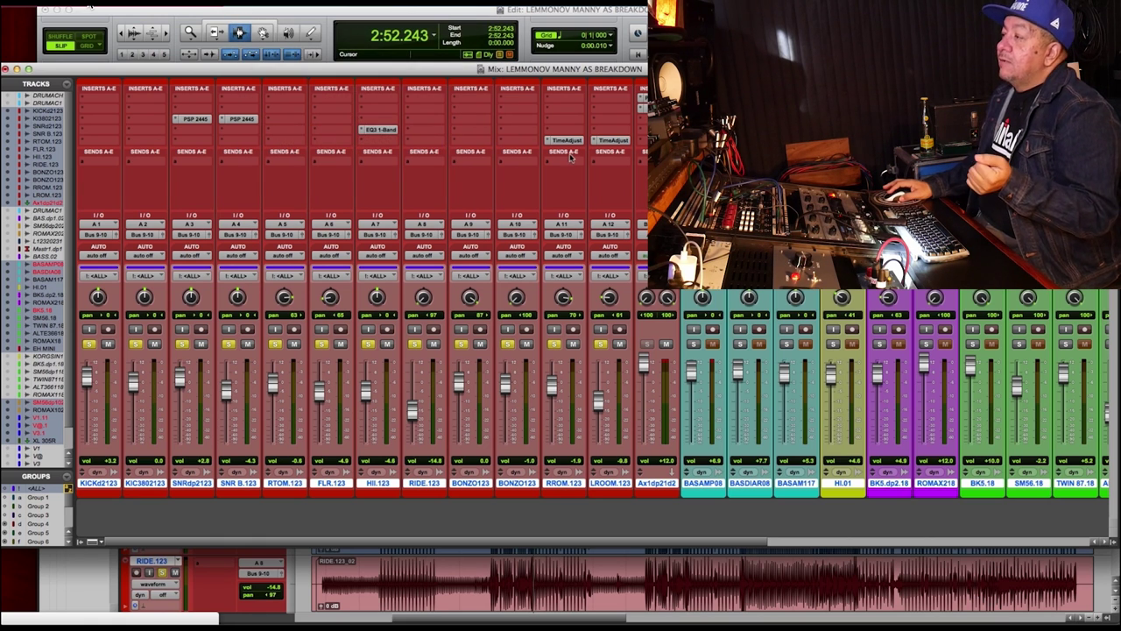
Open the Time Adjuster on RROM.123 and compare the drum playback with RROM.123 and LROOM.123 out of and in the solo.
{"action": "left_click", "coordinate": [566, 141]}
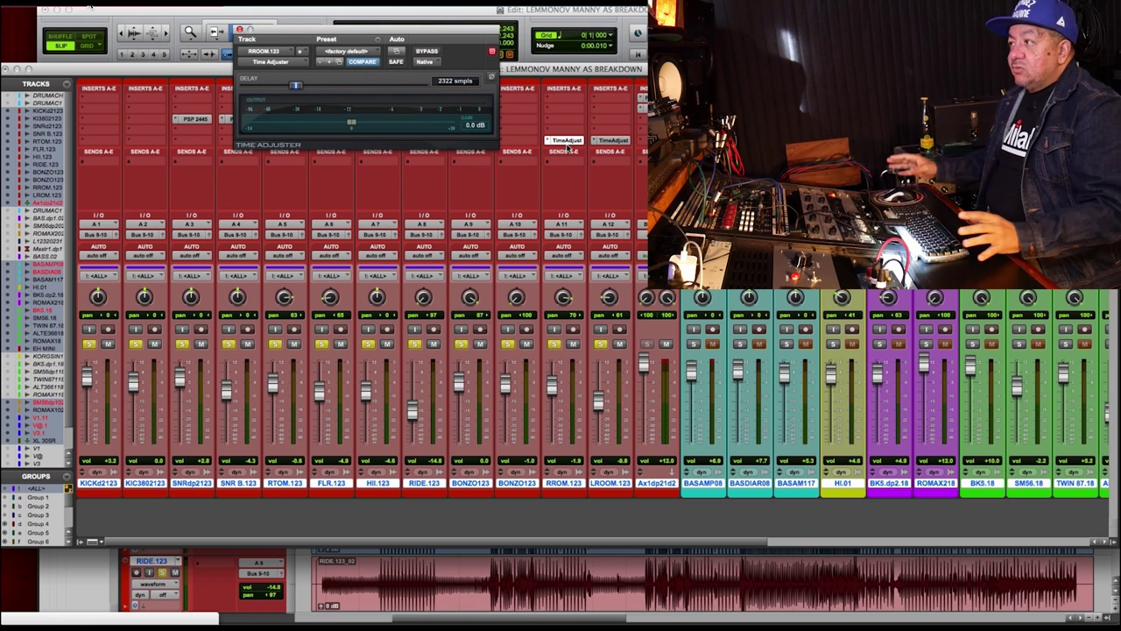
{"action": "left_click", "coordinate": [553, 344]}
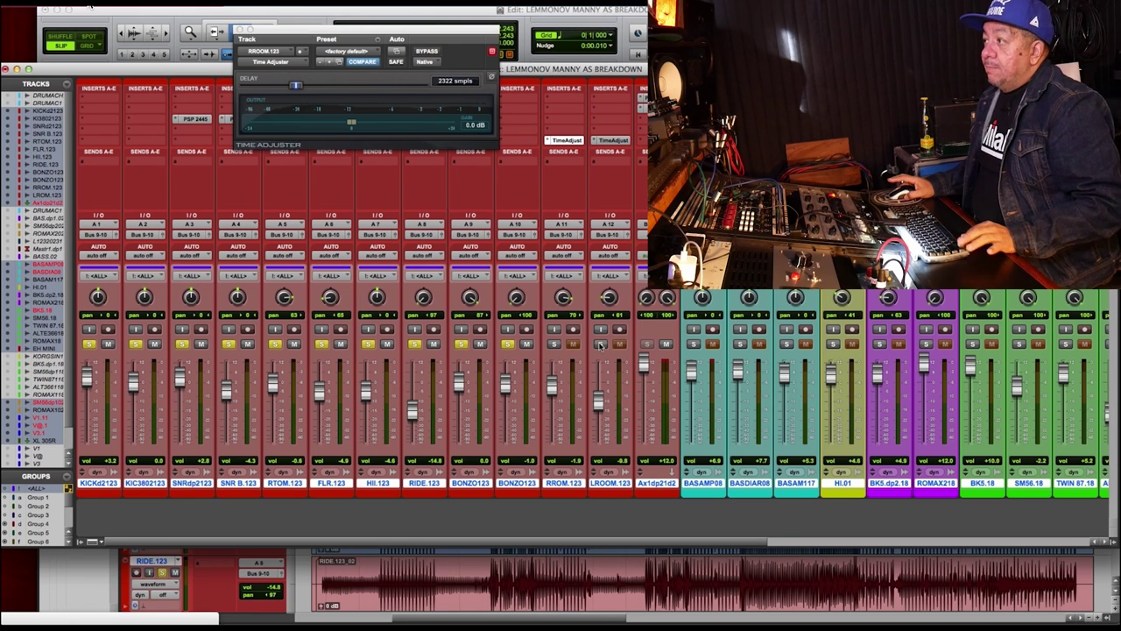
{"action": "key", "text": "space"}
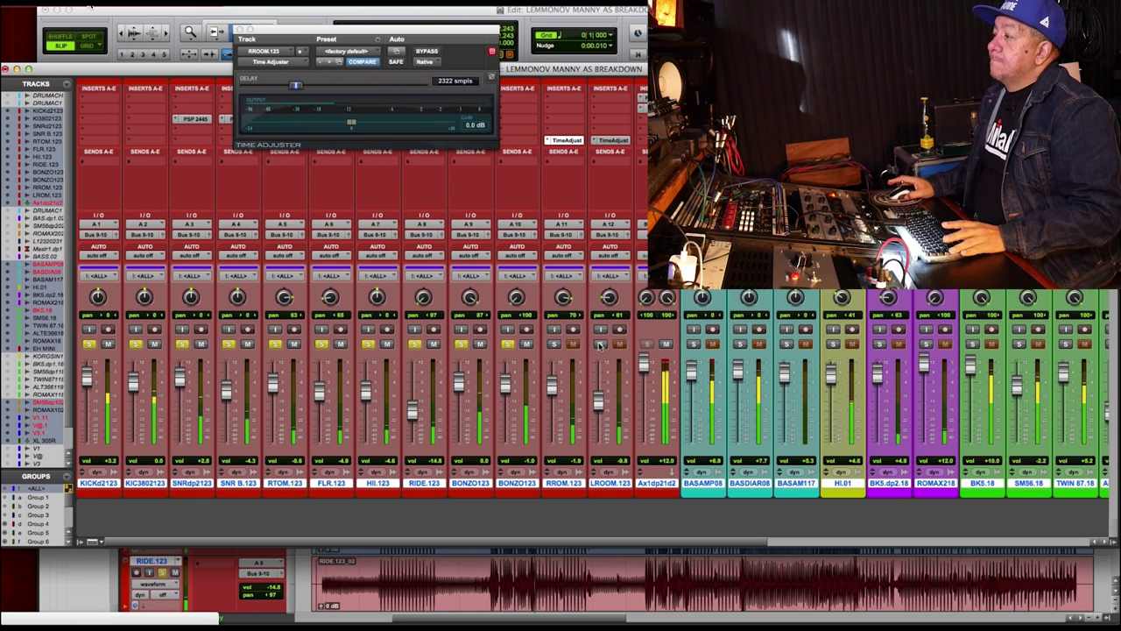
{"action": "left_click", "coordinate": [553, 343]}
{"action": "left_click", "coordinate": [600, 343]}
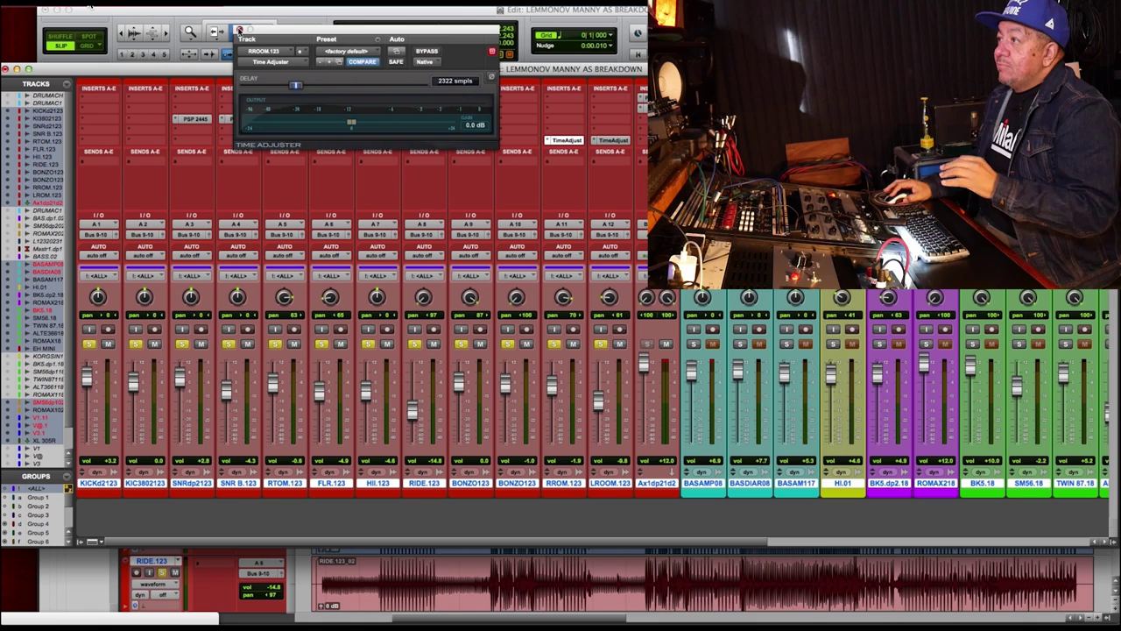
{"action": "left_click", "coordinate": [240, 29]}
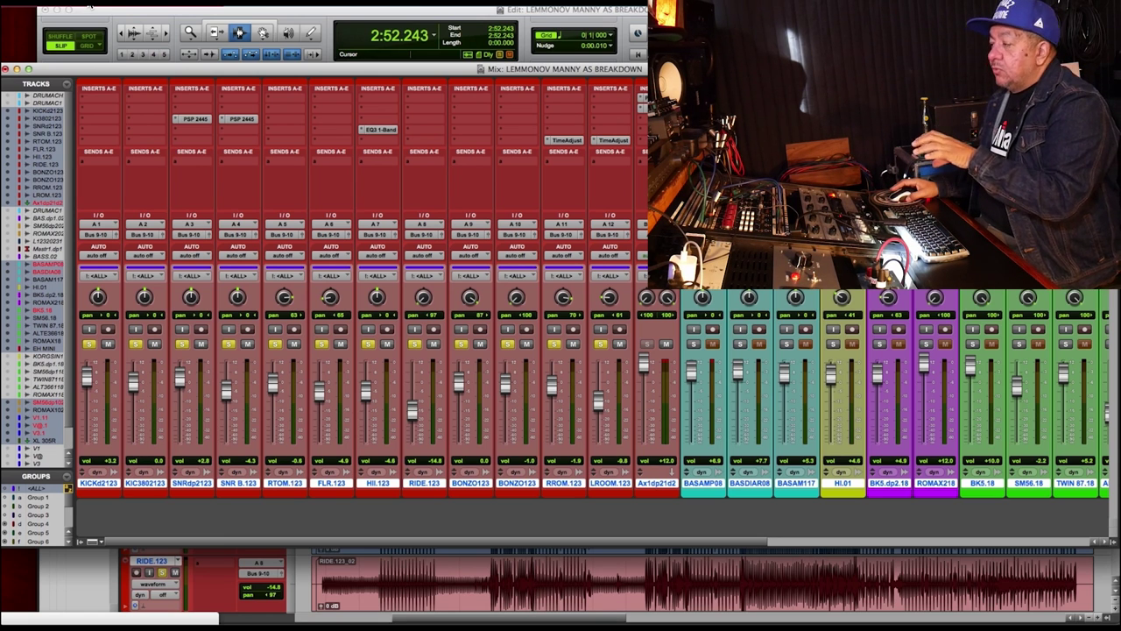
Play the drums with EH MINI soloed, and replay them with BASAMP08, BASDIAR08 and BASAM117 also soloed.
{"action": "key", "text": "space"}
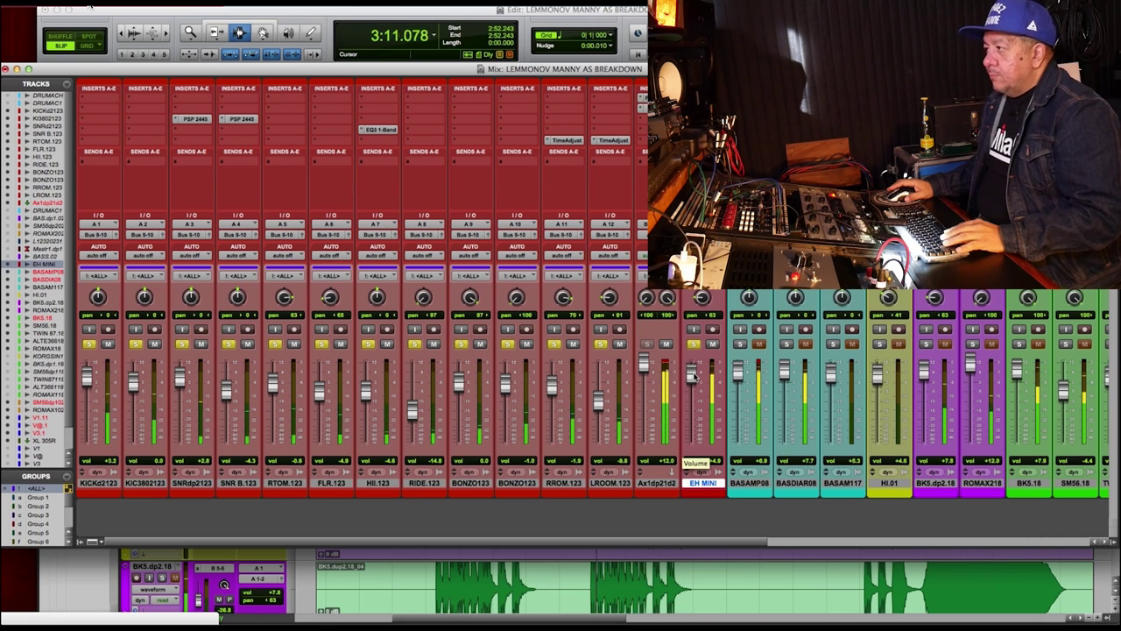
{"action": "key", "text": "space"}
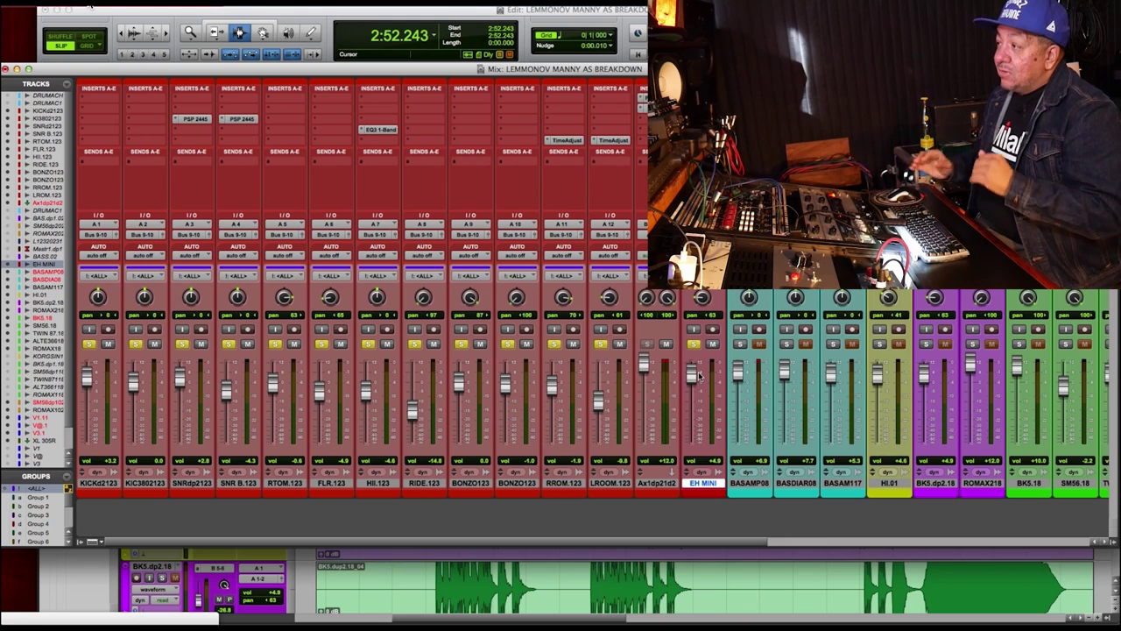
{"action": "left_click", "coordinate": [740, 344]}
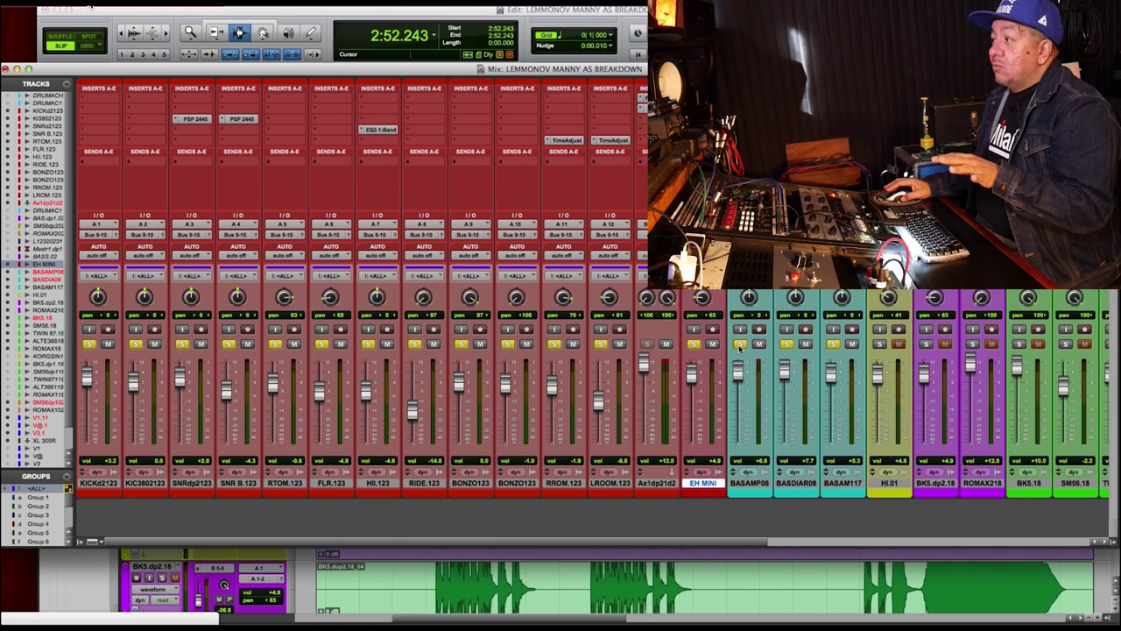
{"action": "key", "text": "space"}
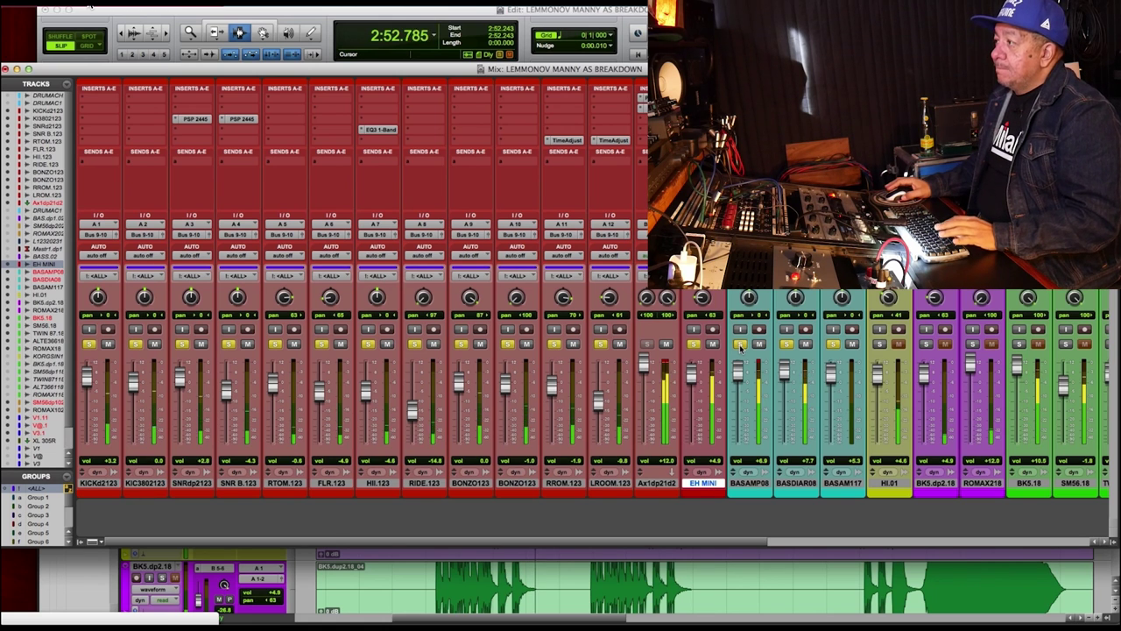
Compare the mix with EH MINI out of and in the solo, and look through the Edit window tracks until stopping playback.
{"action": "left_click", "coordinate": [696, 346]}
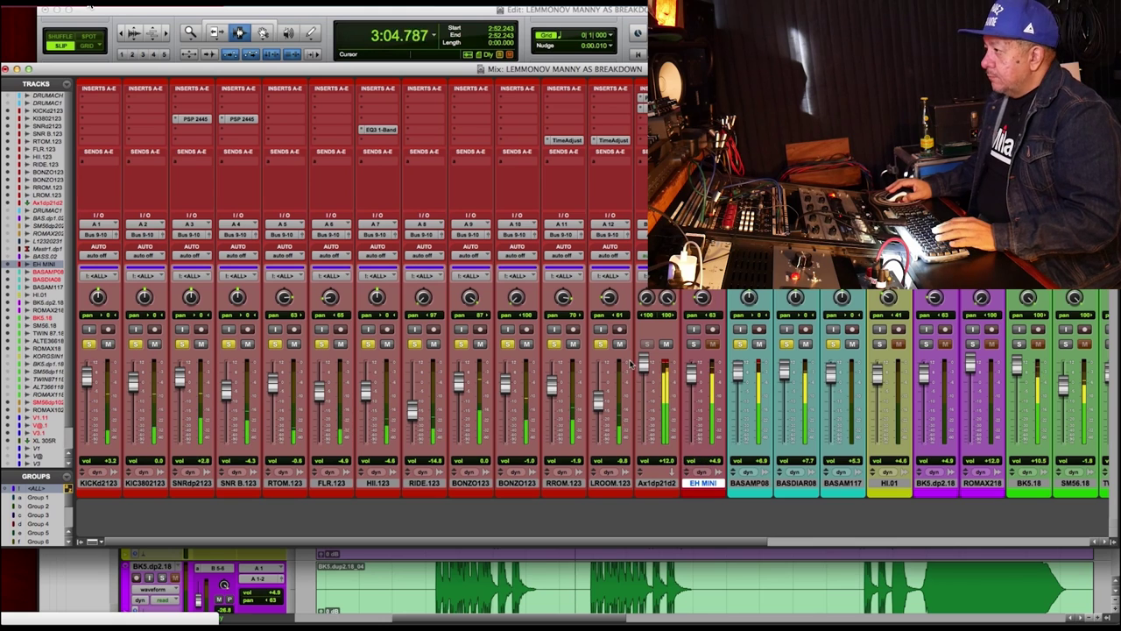
{"action": "left_click", "coordinate": [693, 344]}
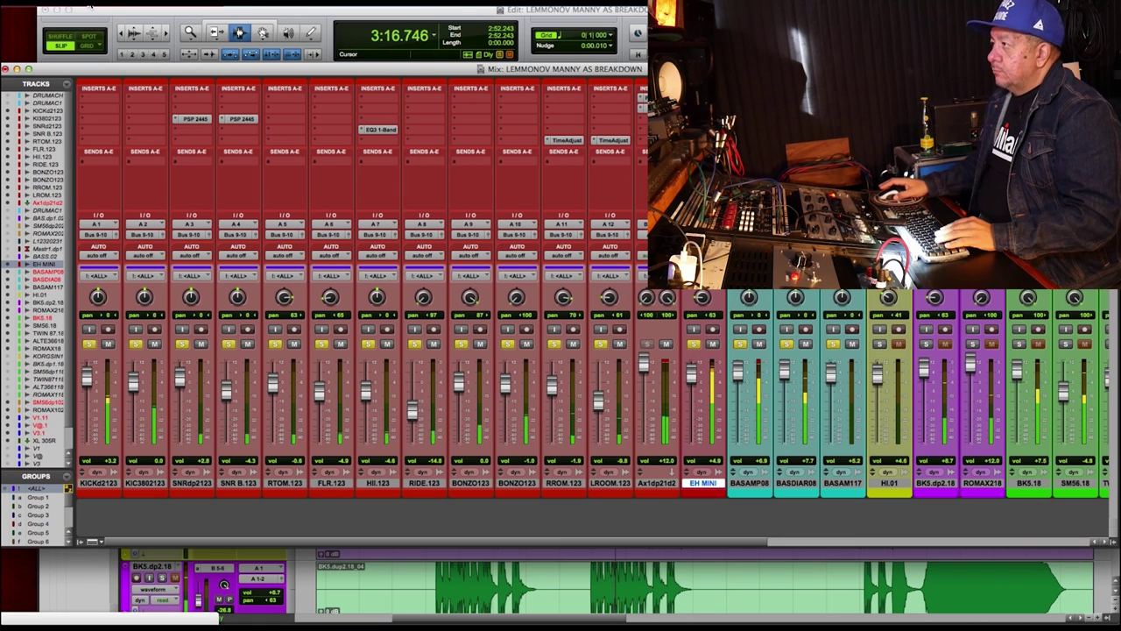
{"action": "key", "text": "super+equal"}
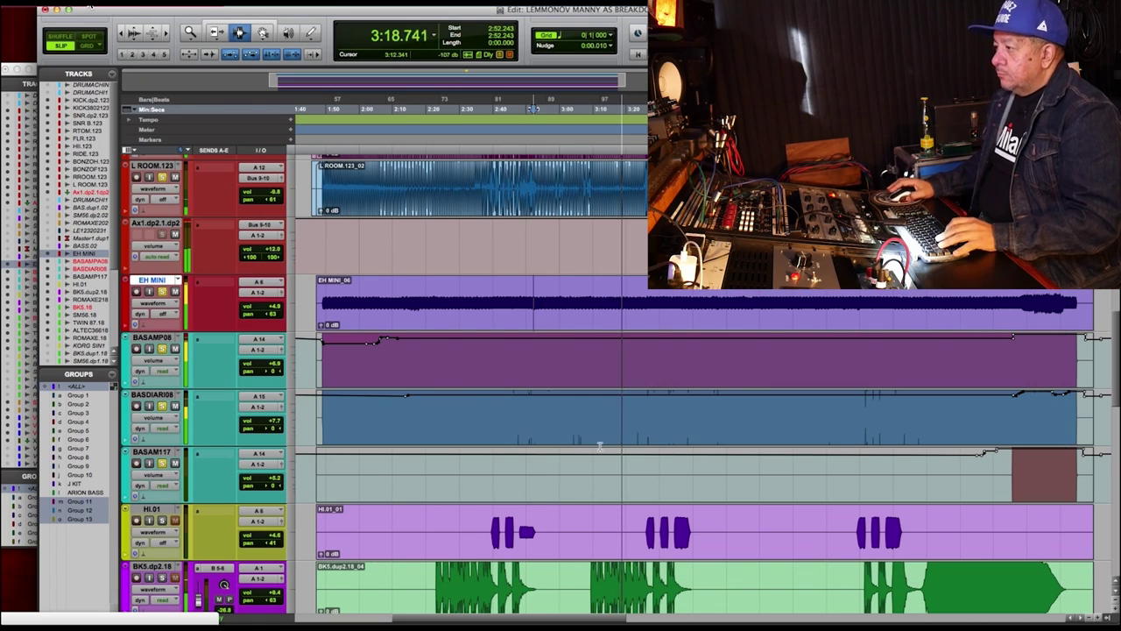
{"action": "scroll", "coordinate": [569, 443], "scroll_direction": "down", "scroll_amount": 5}
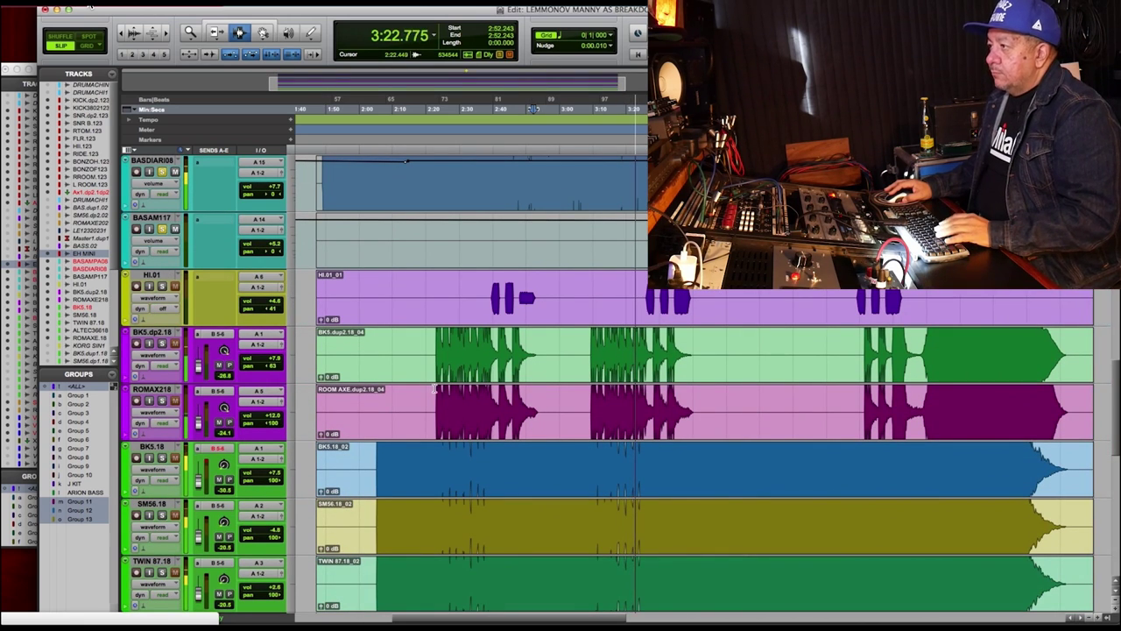
{"action": "key", "text": "space"}
Play the song with only EH MINI soloed in the mixer, and add the drum tracks back to the solo.
{"action": "key", "text": "super+equal"}
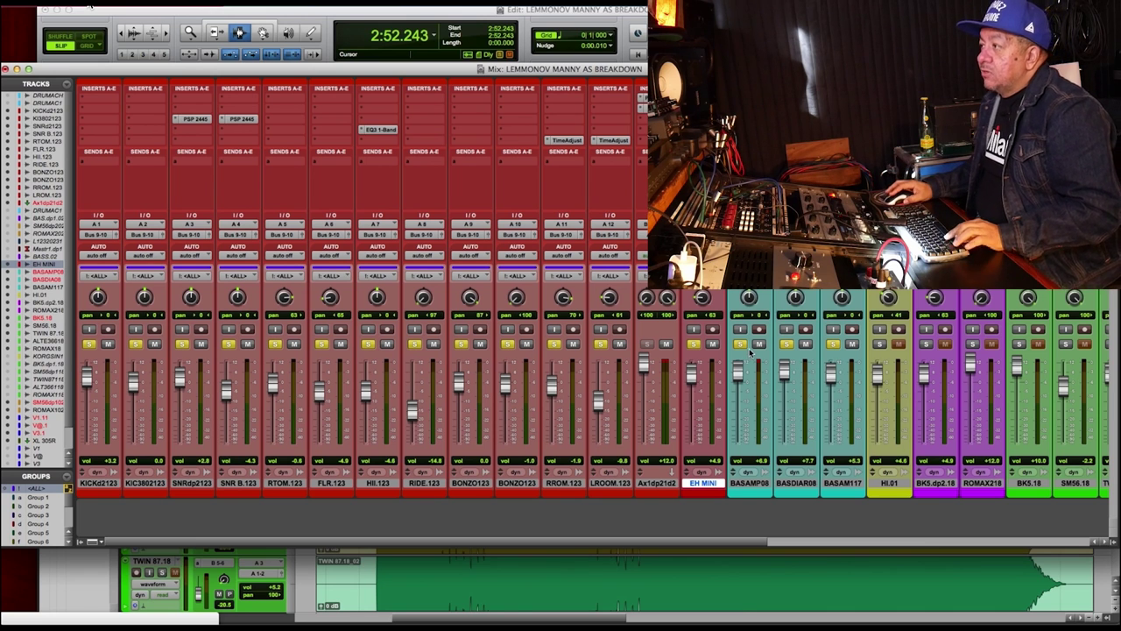
{"action": "left_click", "coordinate": [693, 345]}
{"action": "key", "text": "space"}
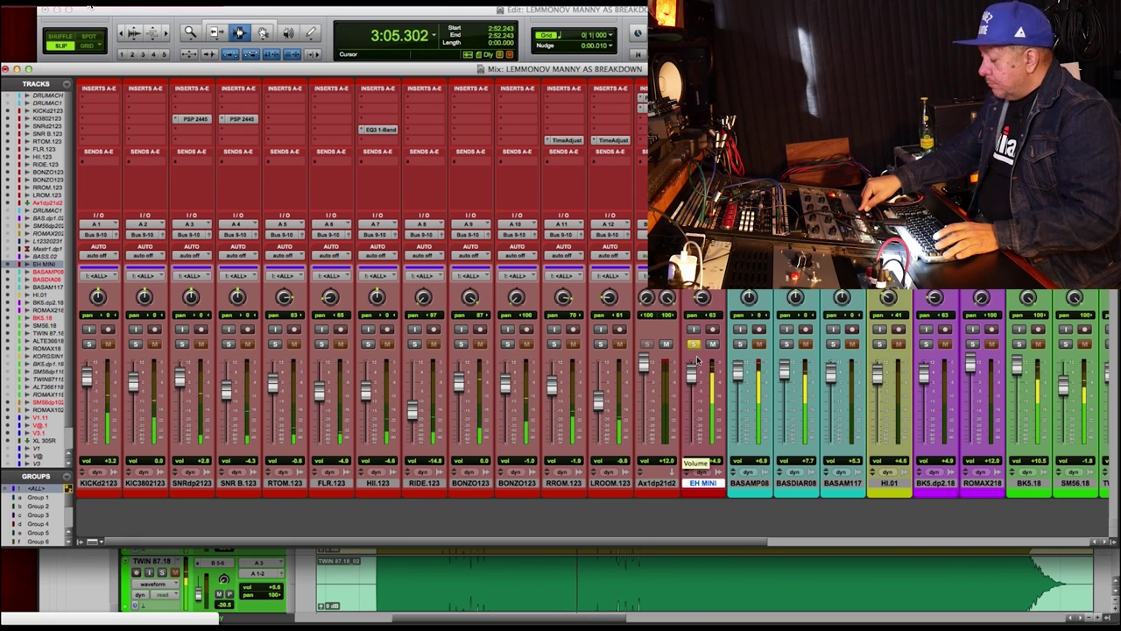
{"action": "left_click", "coordinate": [601, 345]}
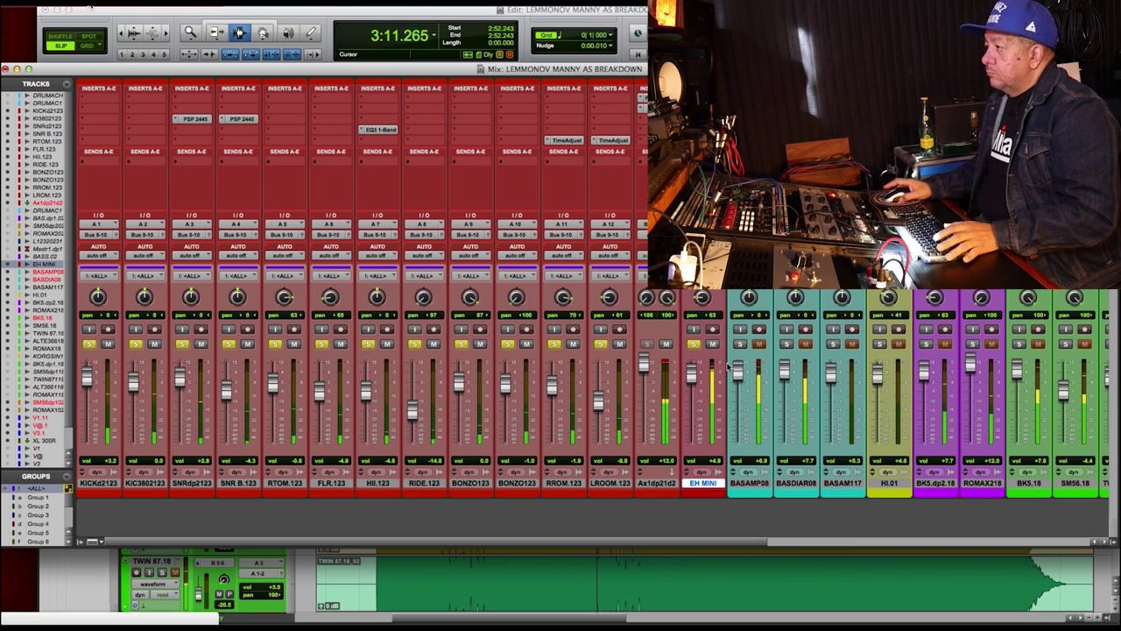
Stop playback, add BASAMP08, BASDIAR08 and BASAM117 to the solo with the drums and EH MINI, and replay the section.
{"action": "key", "text": "space"}
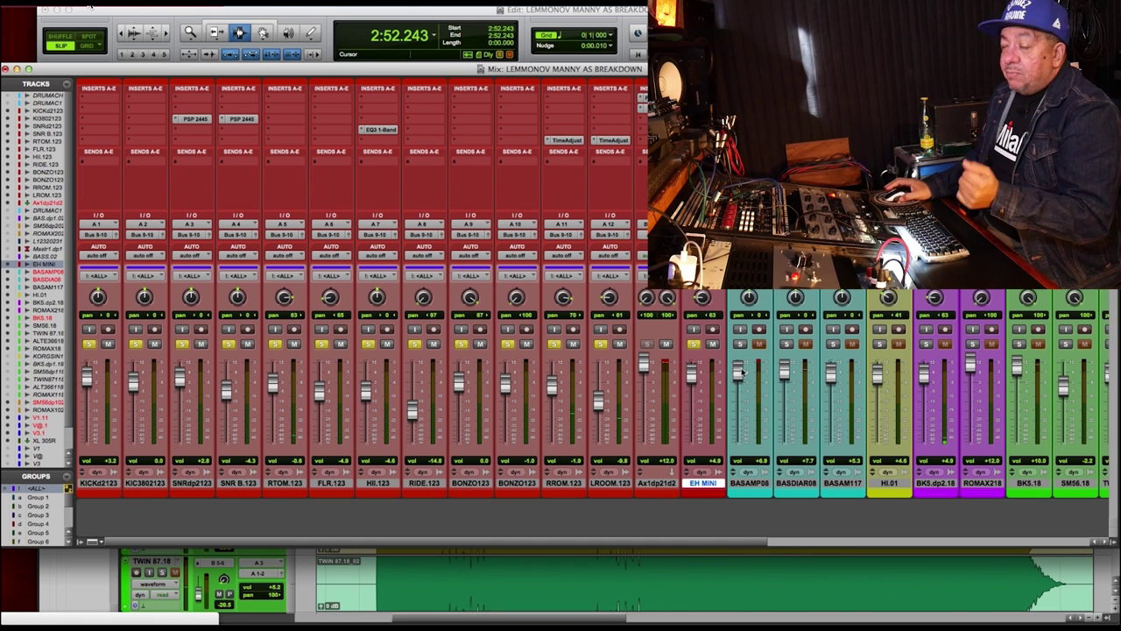
{"action": "left_click", "coordinate": [739, 343]}
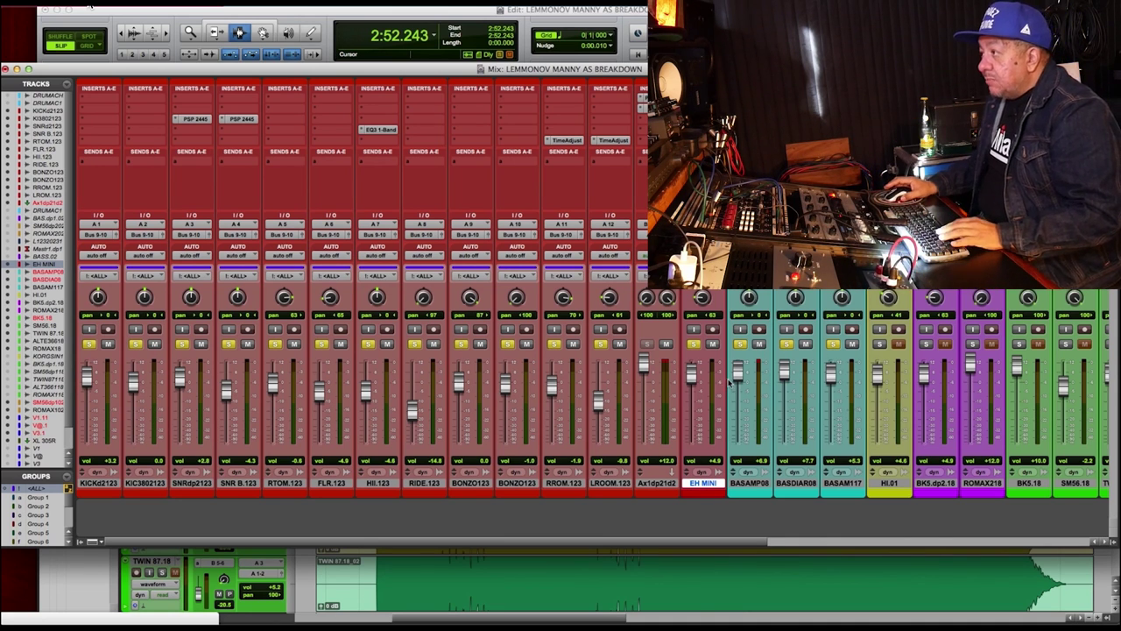
{"action": "key", "text": "space"}
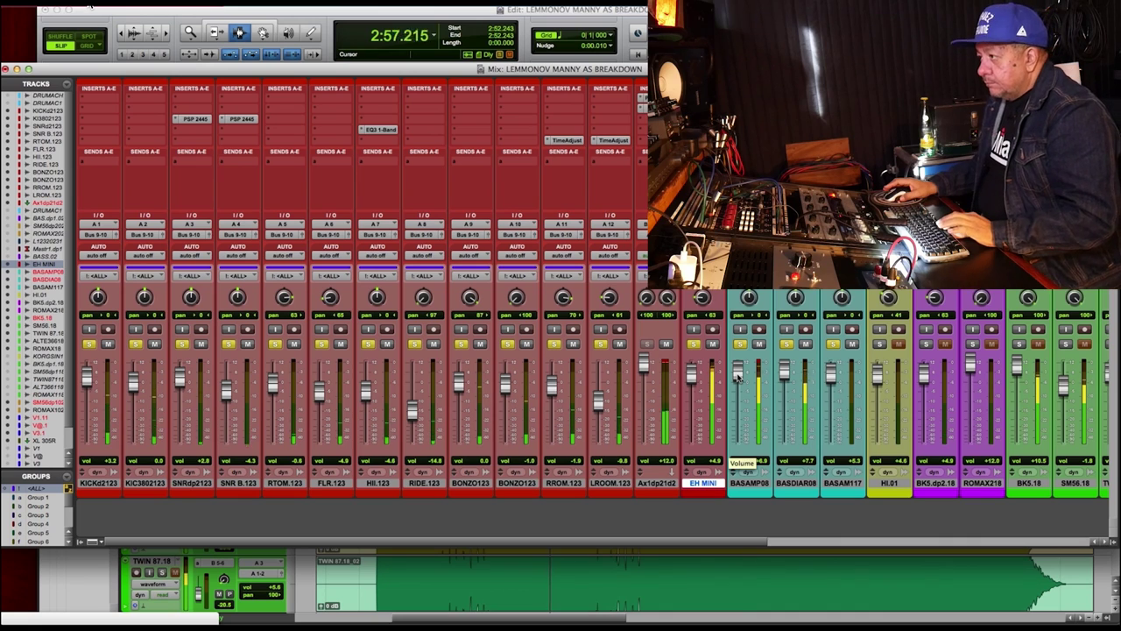
{"action": "key", "text": "space"}
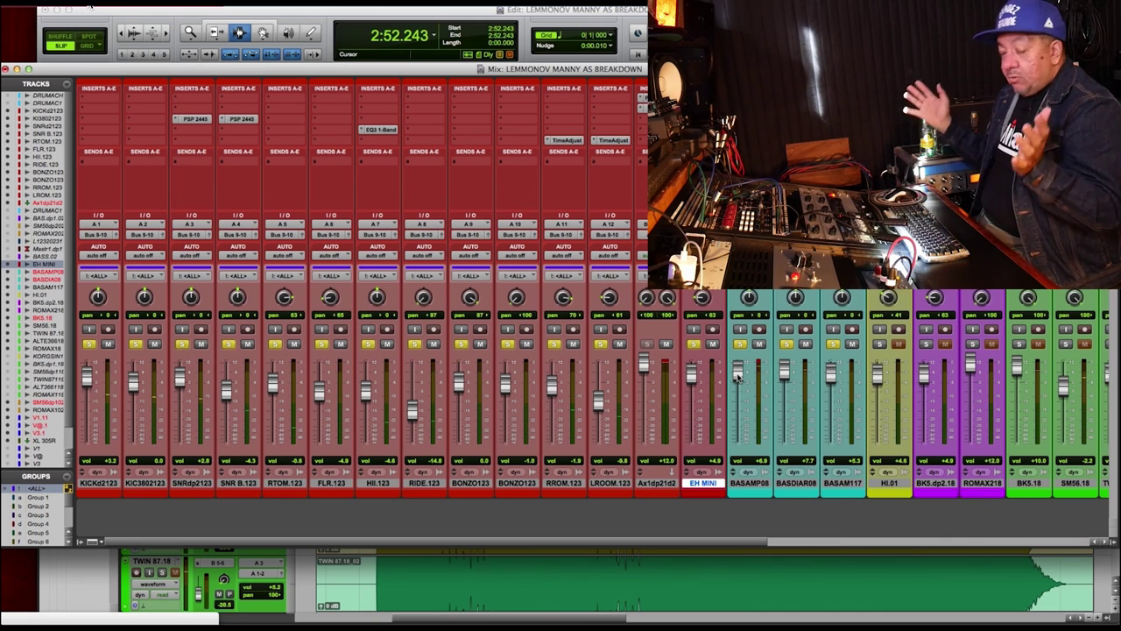
Inspect the PuigChild 670 compressor on Master 1.1, close it and return to the mixer.
{"action": "scroll", "coordinate": [651, 543], "scroll_direction": "right", "scroll_amount": 10}
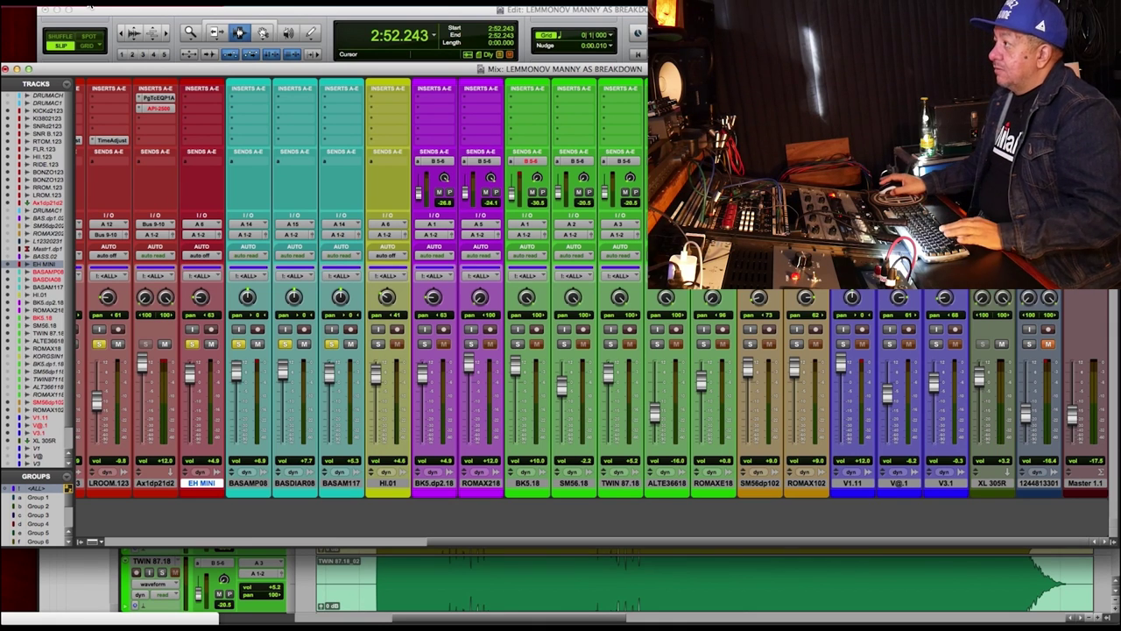
{"action": "left_click", "coordinate": [1084, 109]}
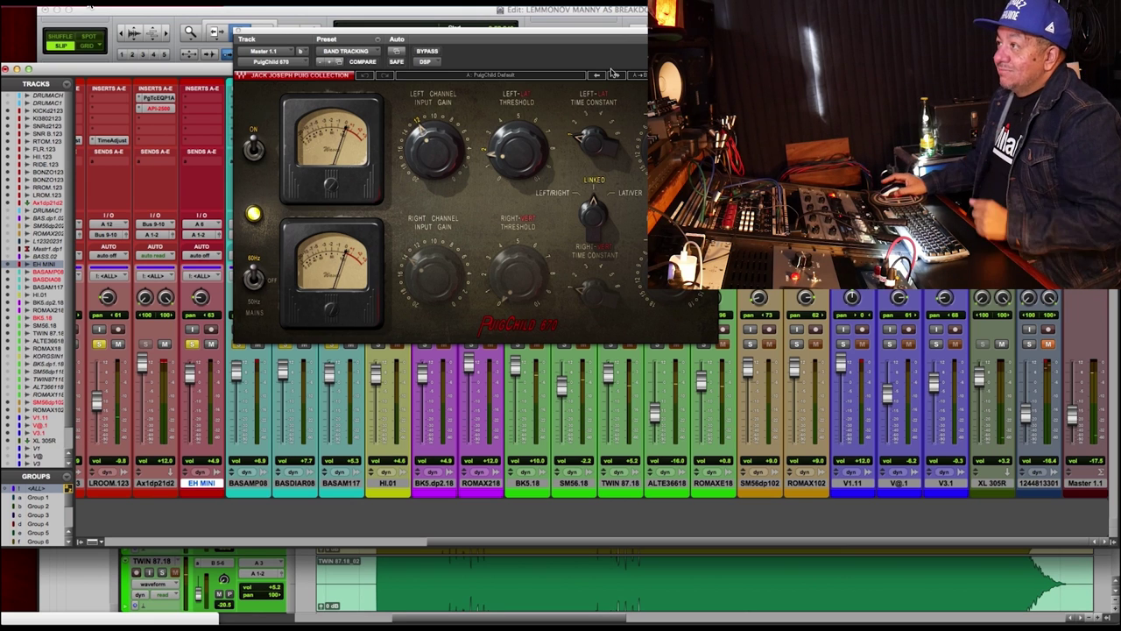
{"action": "key", "text": "super+equal"}
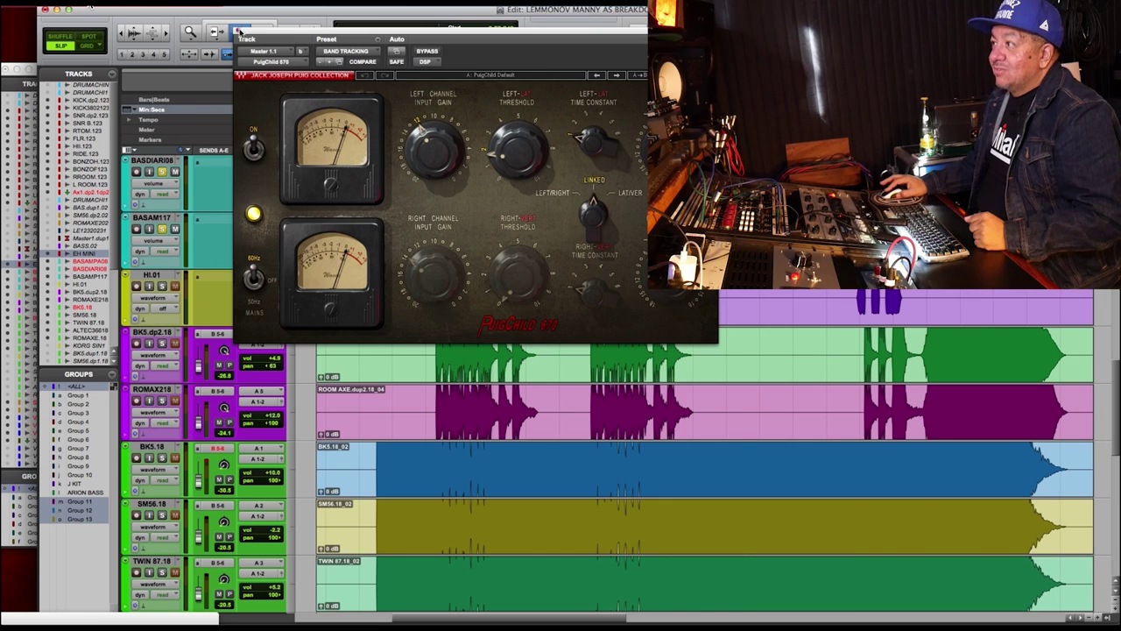
{"action": "left_click", "coordinate": [238, 31]}
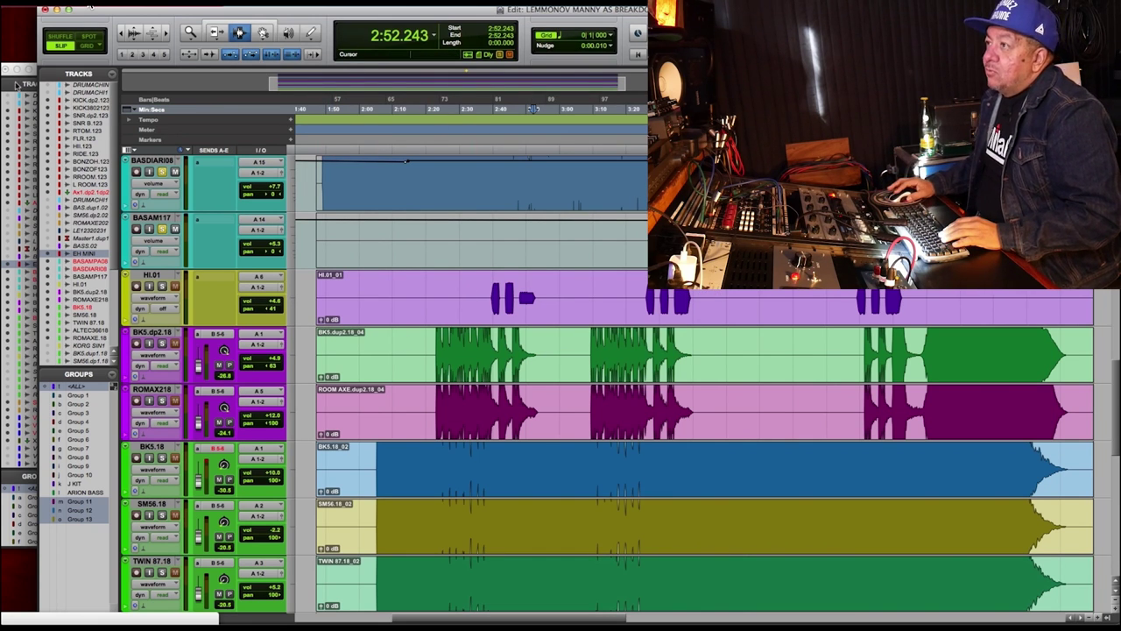
{"action": "key", "text": "super+equal"}
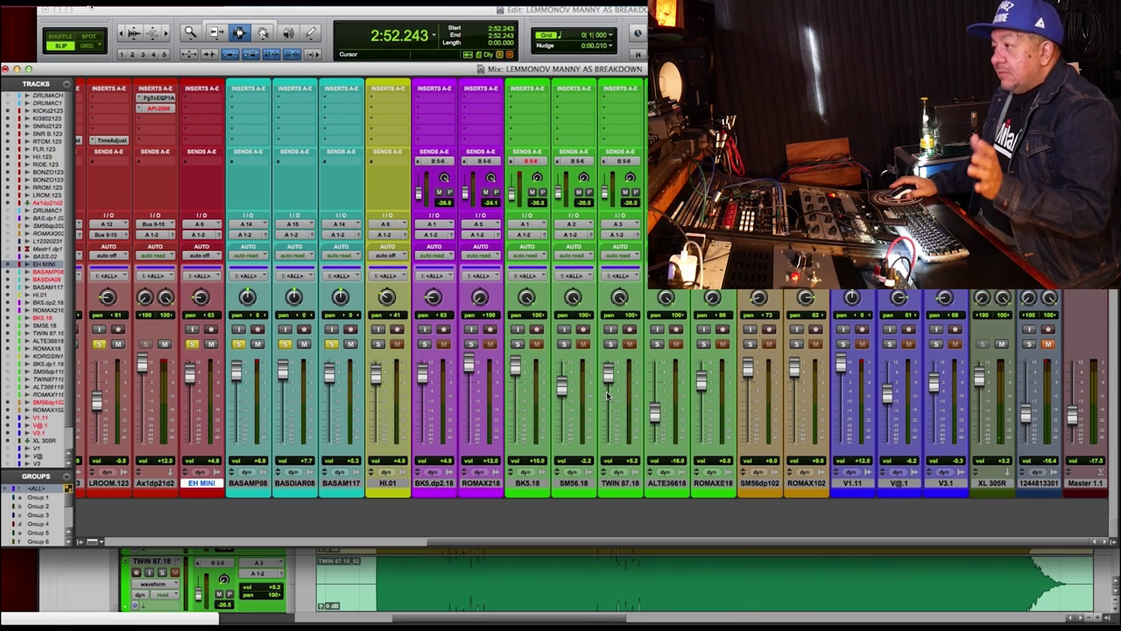
Solo only the green tracks from BK5.18 to ROMAXE18 and play them from the start of their clips while viewing the mixer.
{"action": "left_click", "coordinate": [517, 345]}
{"action": "left_click", "coordinate": [517, 345]}
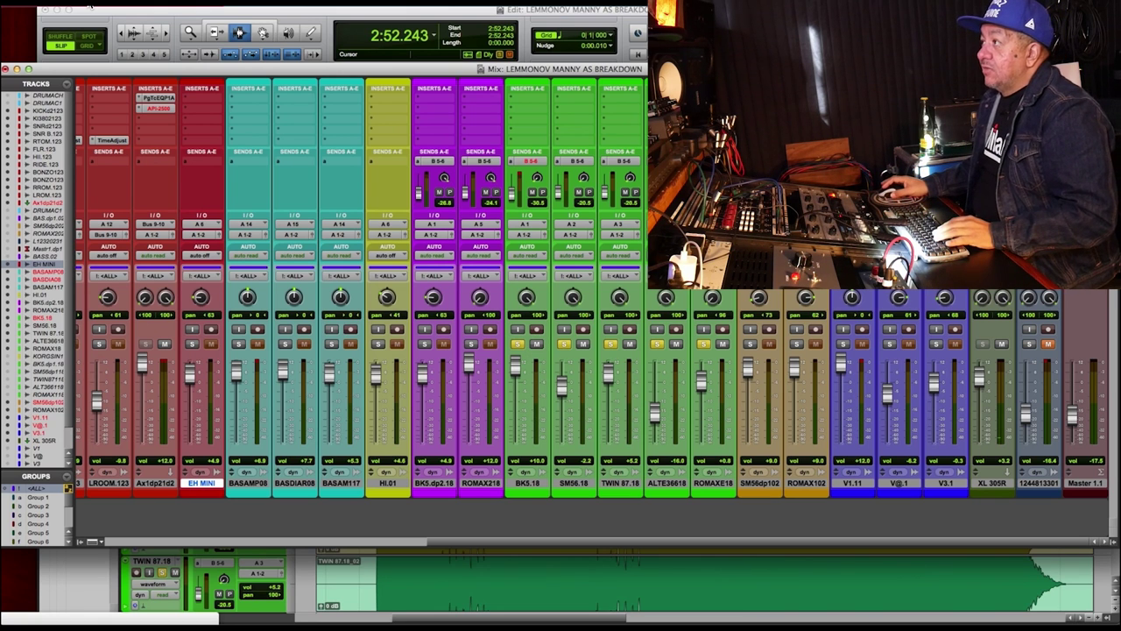
{"action": "key", "text": "super+equal"}
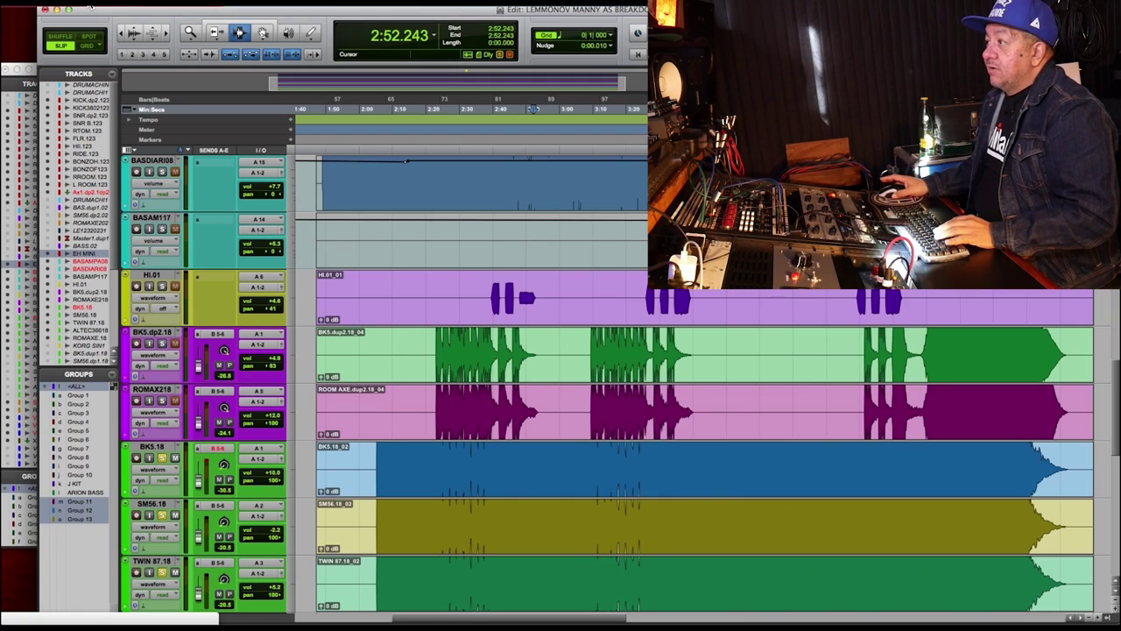
{"action": "left_click", "coordinate": [426, 445]}
{"action": "left_click", "coordinate": [378, 444]}
{"action": "key", "text": "space"}
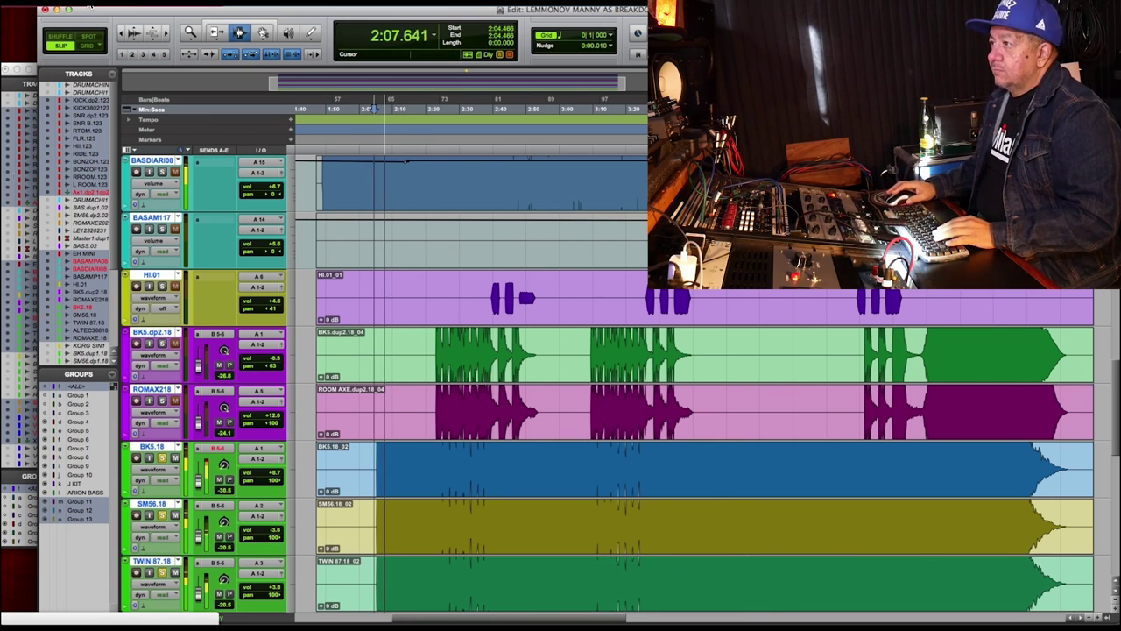
{"action": "key", "text": "super+equal"}
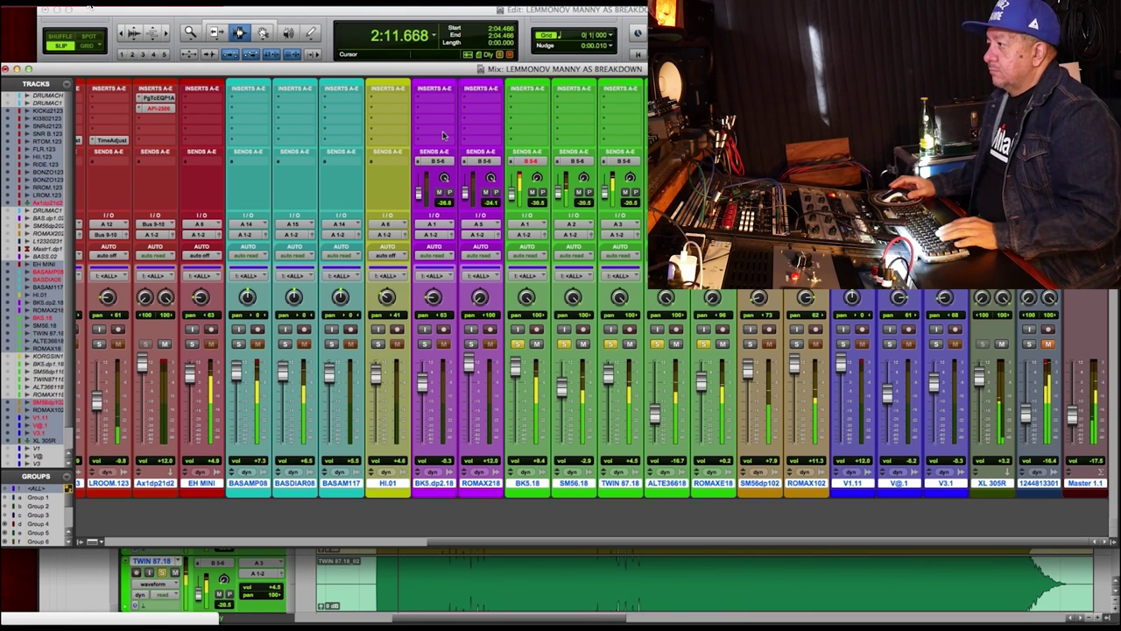
{"action": "left_click_drag", "start_coordinate": [979, 376], "coordinate": [981, 386]}
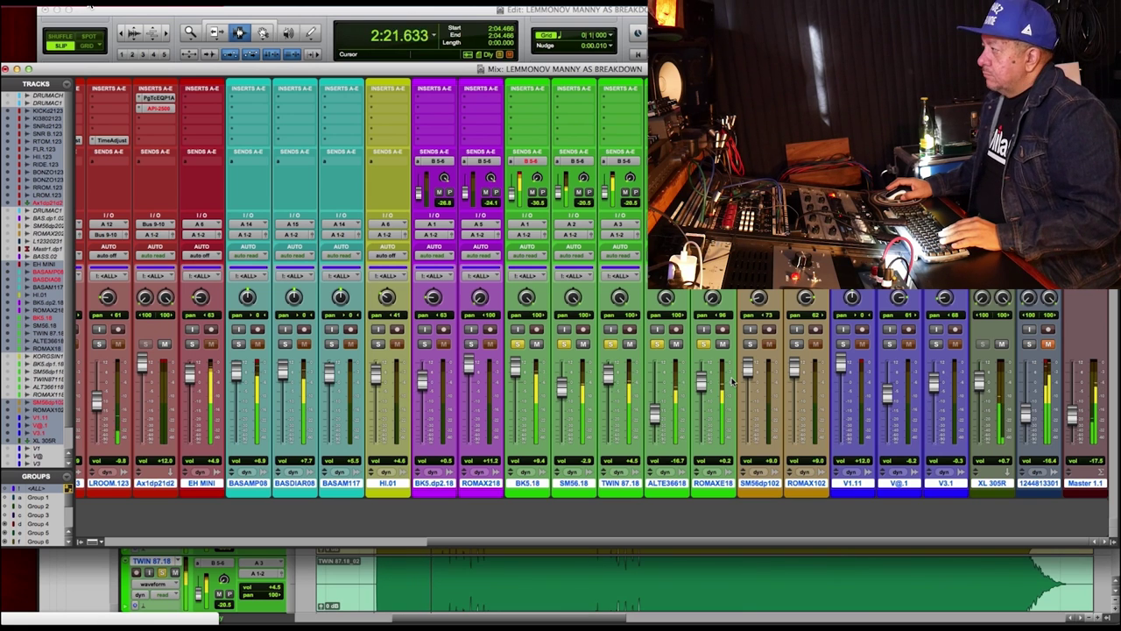
{"action": "key", "text": "space"}
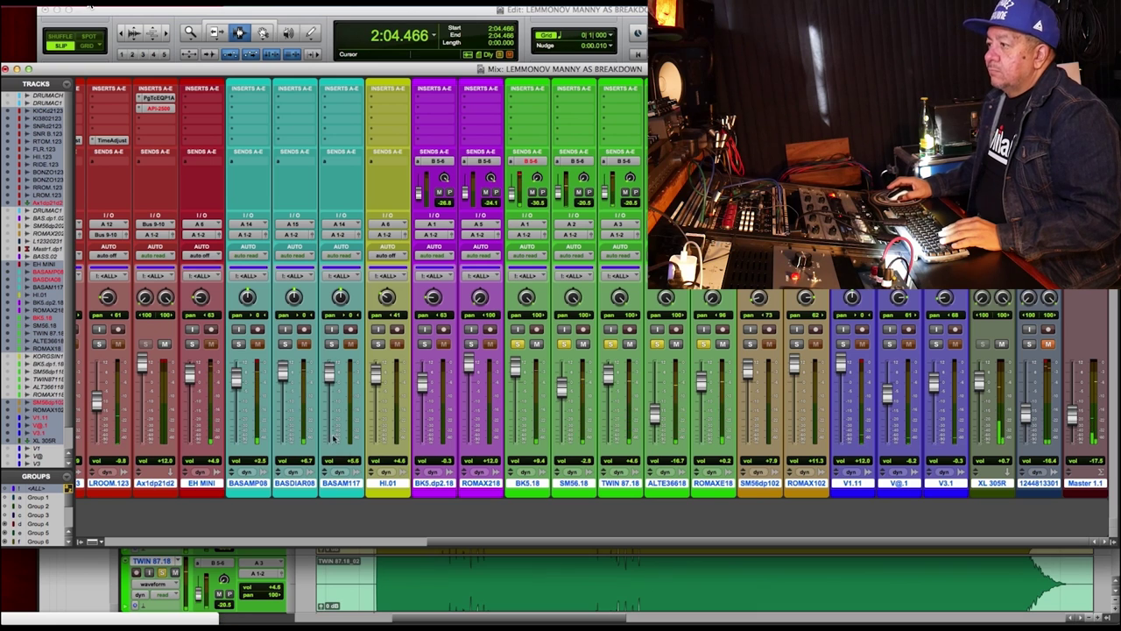
Play the green tracks together with the drums, EH MINI and the three bass tracks in the solo.
{"action": "scroll", "coordinate": [451, 531], "scroll_direction": "left", "scroll_amount": 4}
{"action": "key", "text": "space"}
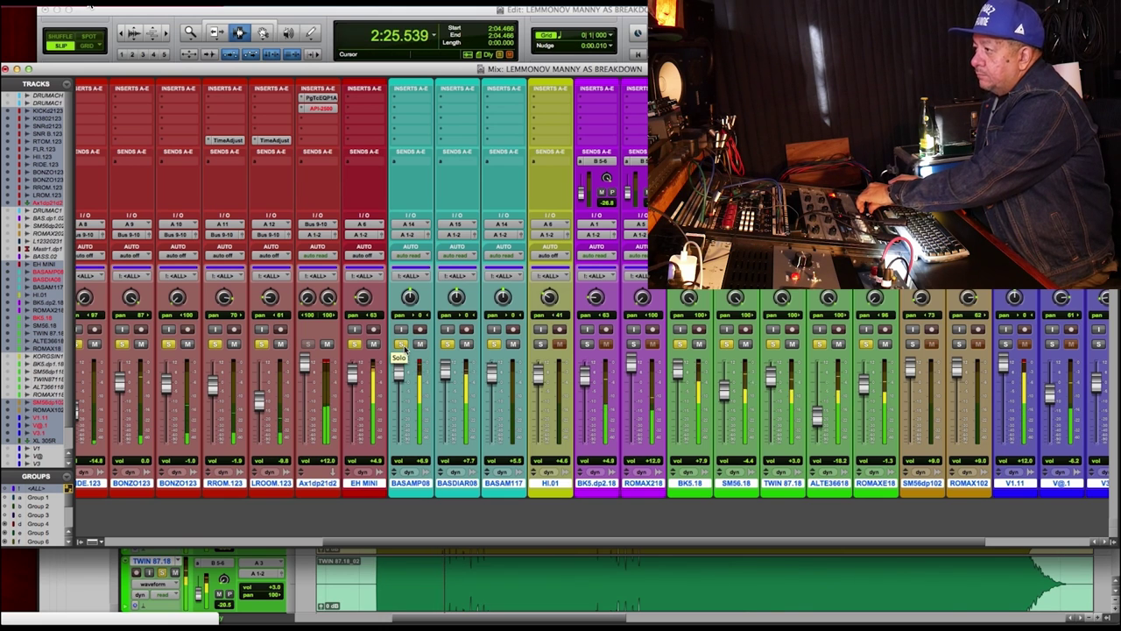
{"action": "key", "text": "space"}
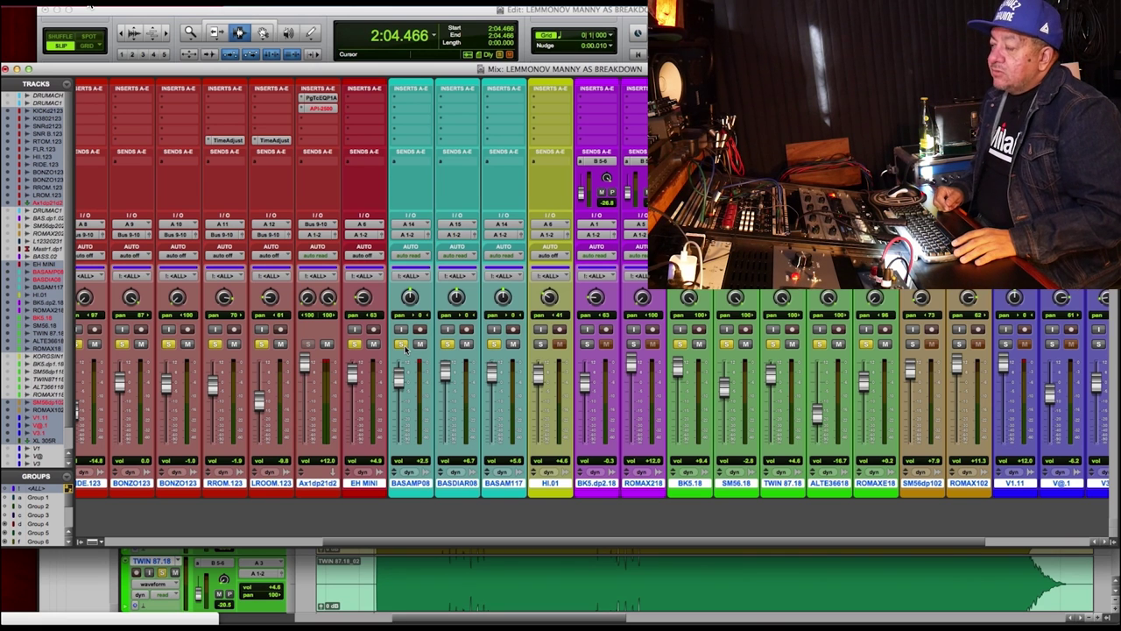
Play the section with only BK5.18 soloed, and replay it with only SM56.18 soloed.
{"action": "left_click", "coordinate": [406, 484]}
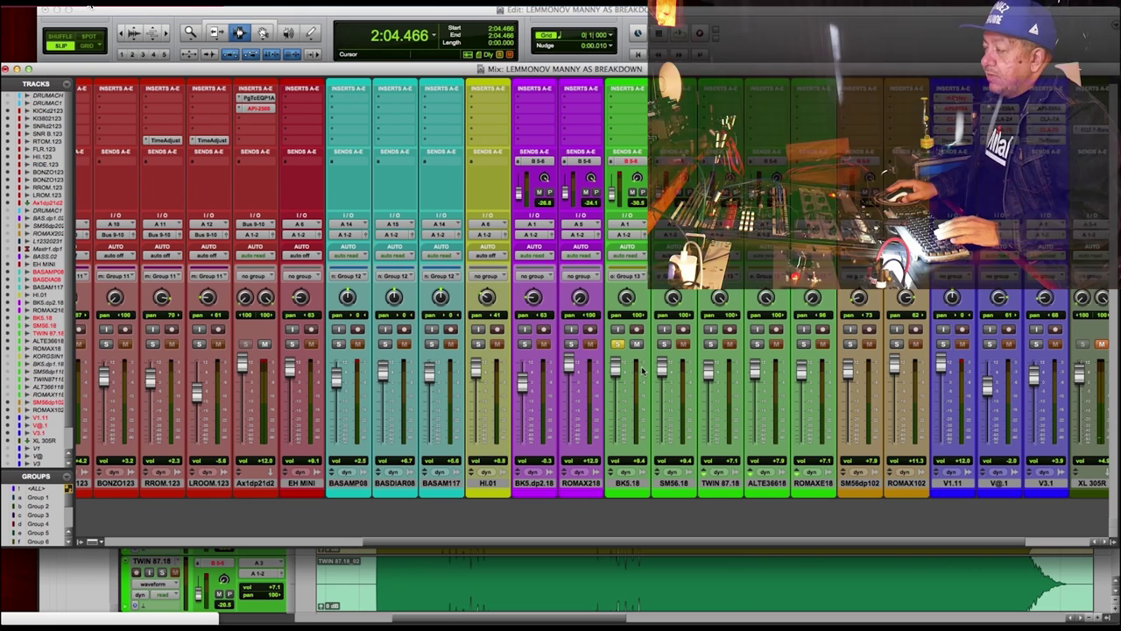
{"action": "key", "text": "space"}
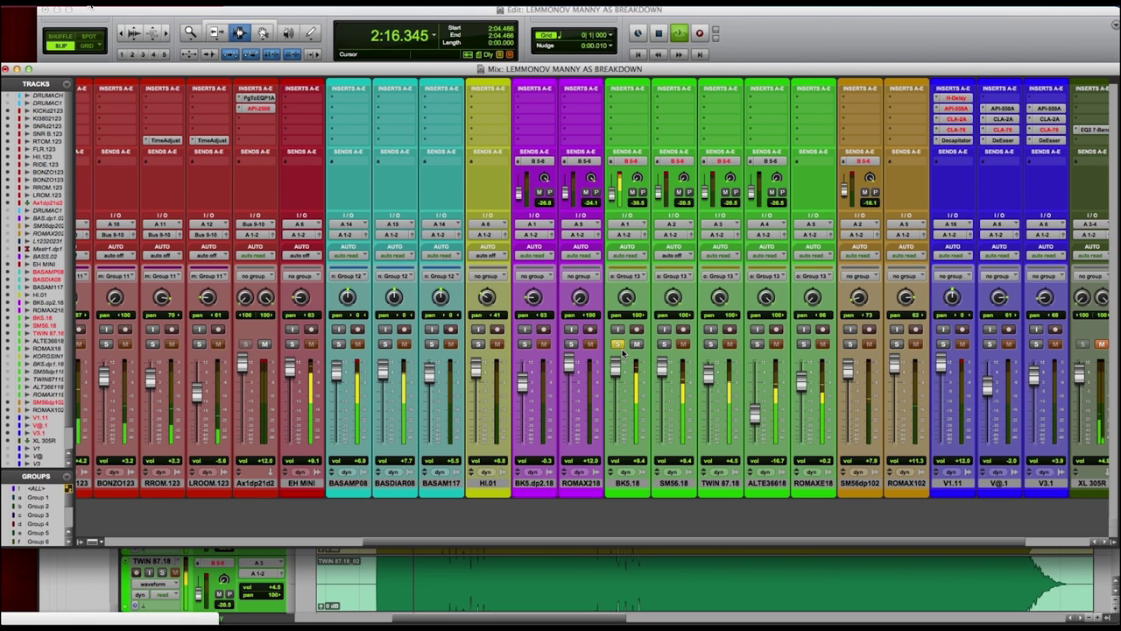
{"action": "key", "text": "space"}
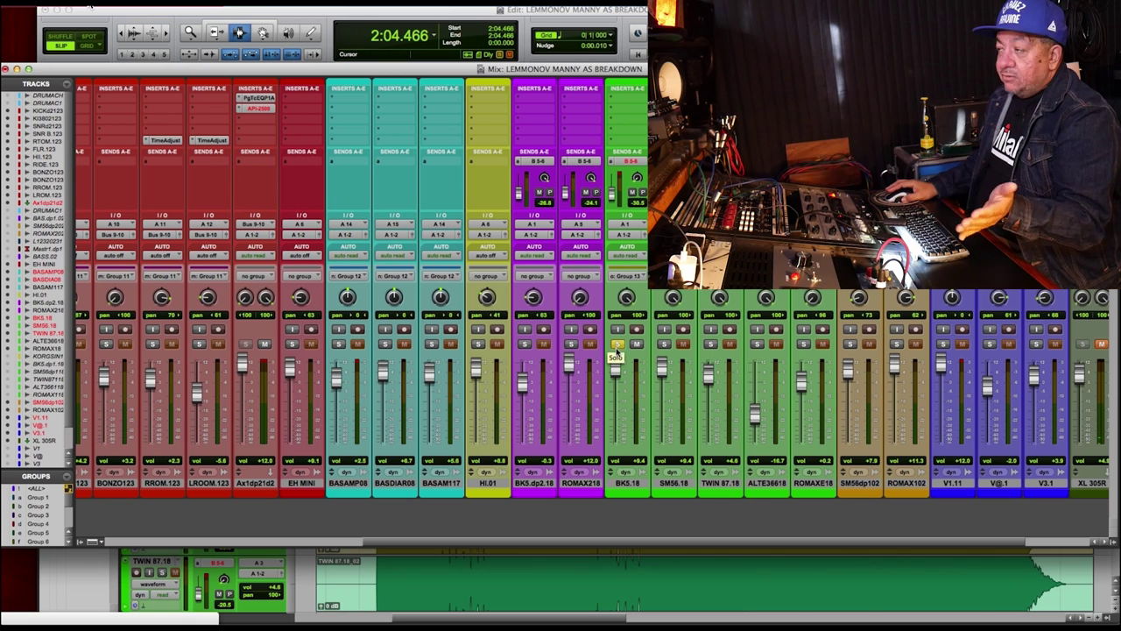
{"action": "left_click", "coordinate": [664, 343]}
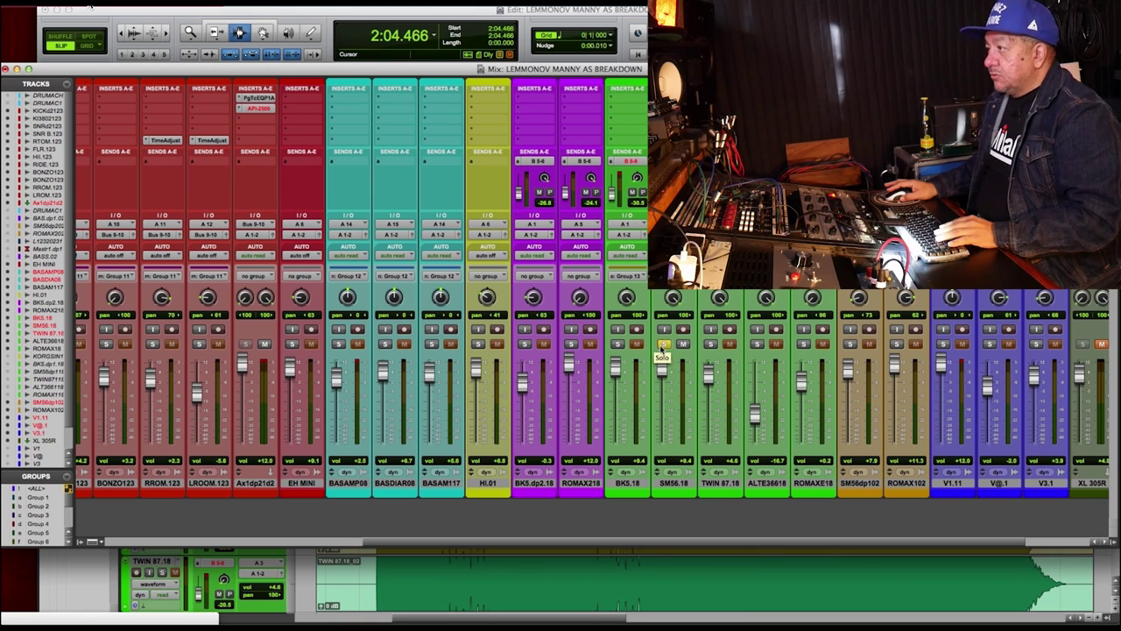
{"action": "key", "text": "space"}
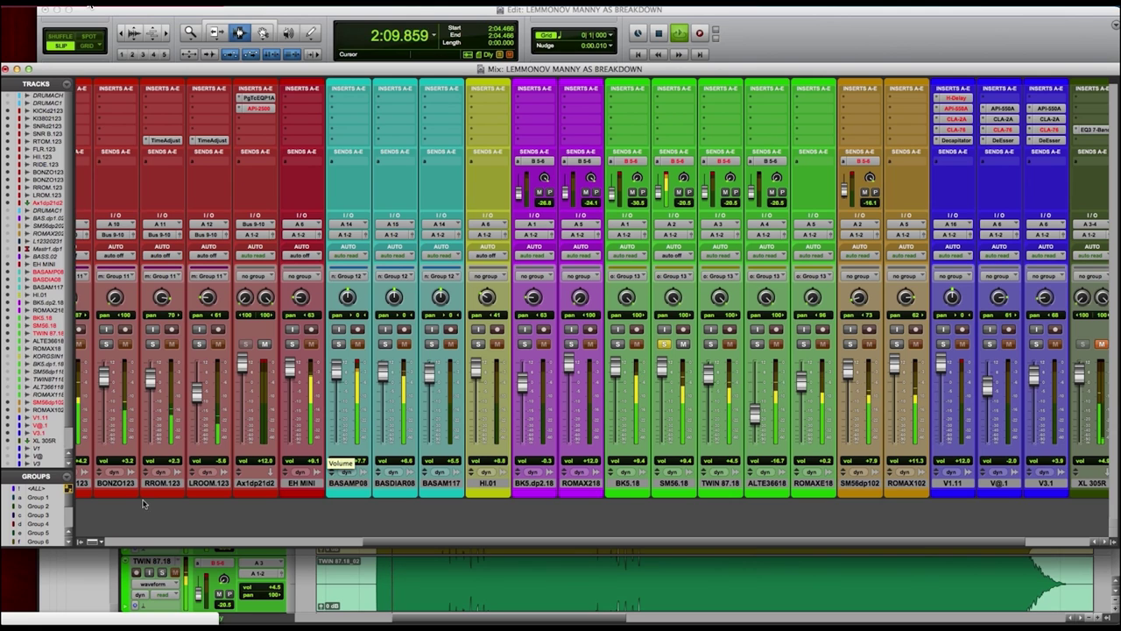
{"action": "scroll", "coordinate": [52, 522], "scroll_direction": "down", "scroll_amount": 5}
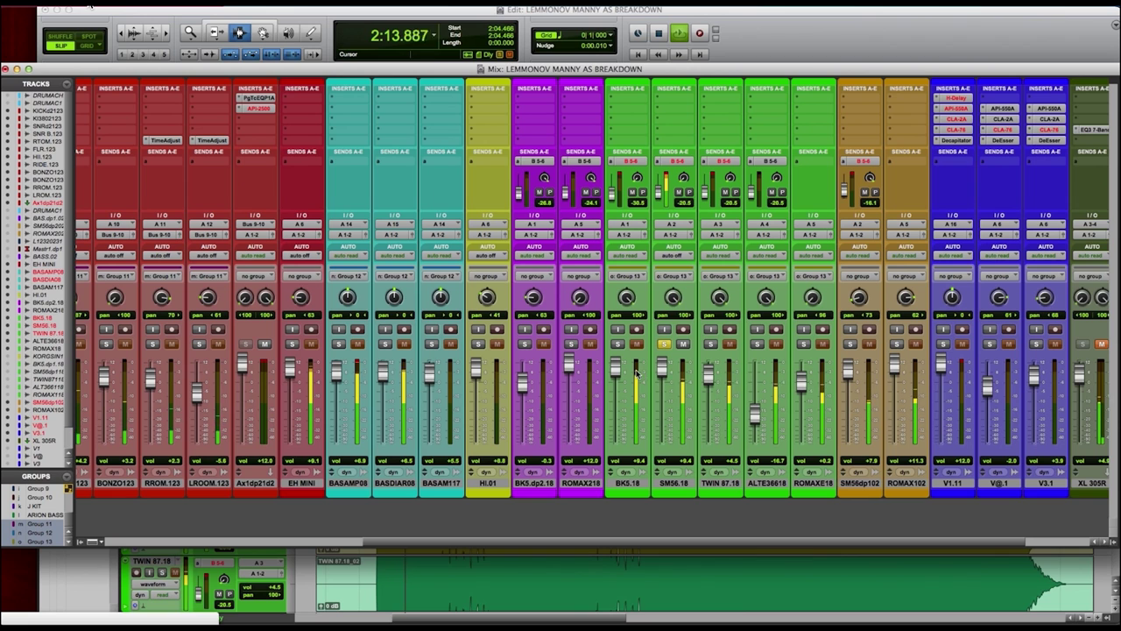
{"action": "key", "text": "space"}
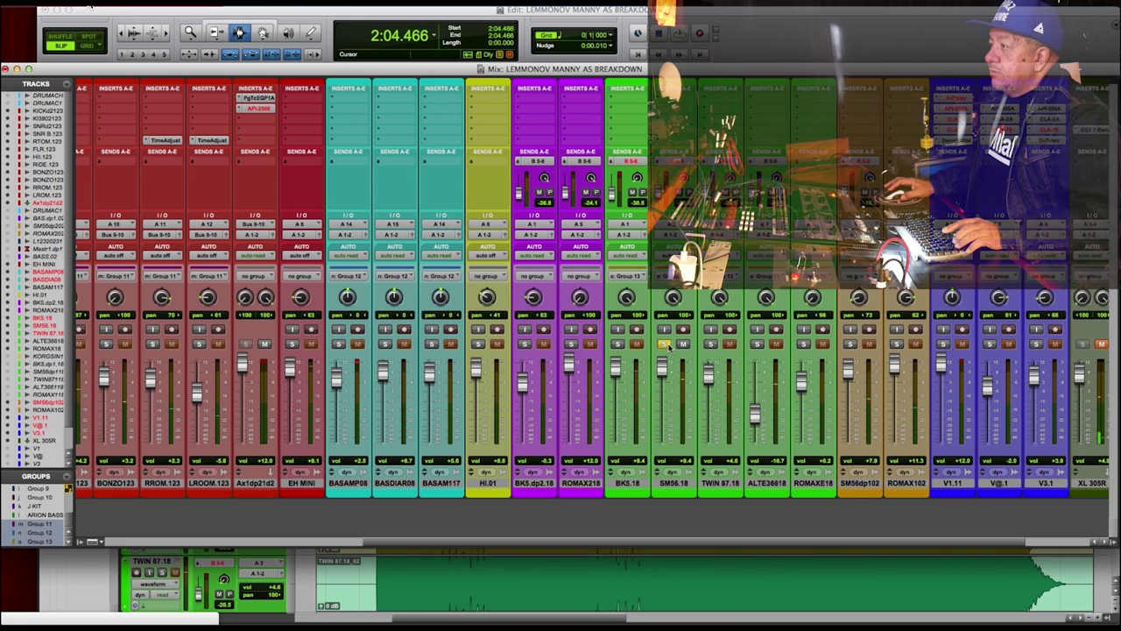
Raise the TWIN 87.18 fader and play that track soloed, and replay the section with only ALTE36618 soloed.
{"action": "left_click_drag", "start_coordinate": [708, 373], "coordinate": [708, 366]}
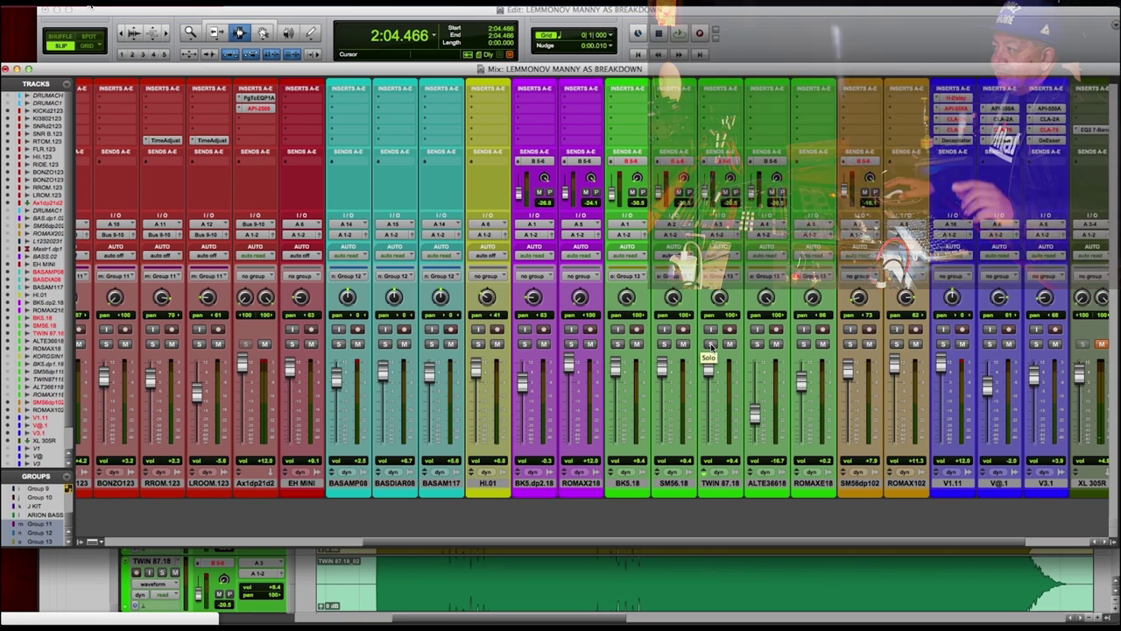
{"action": "left_click", "coordinate": [711, 344]}
{"action": "key", "text": "space"}
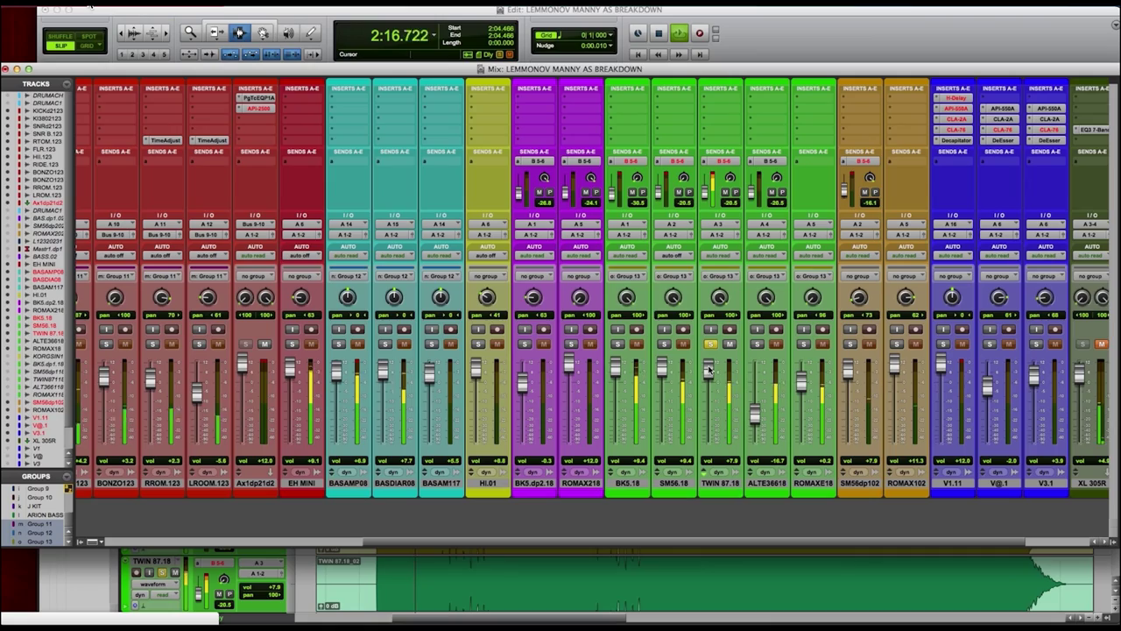
{"action": "key", "text": "space"}
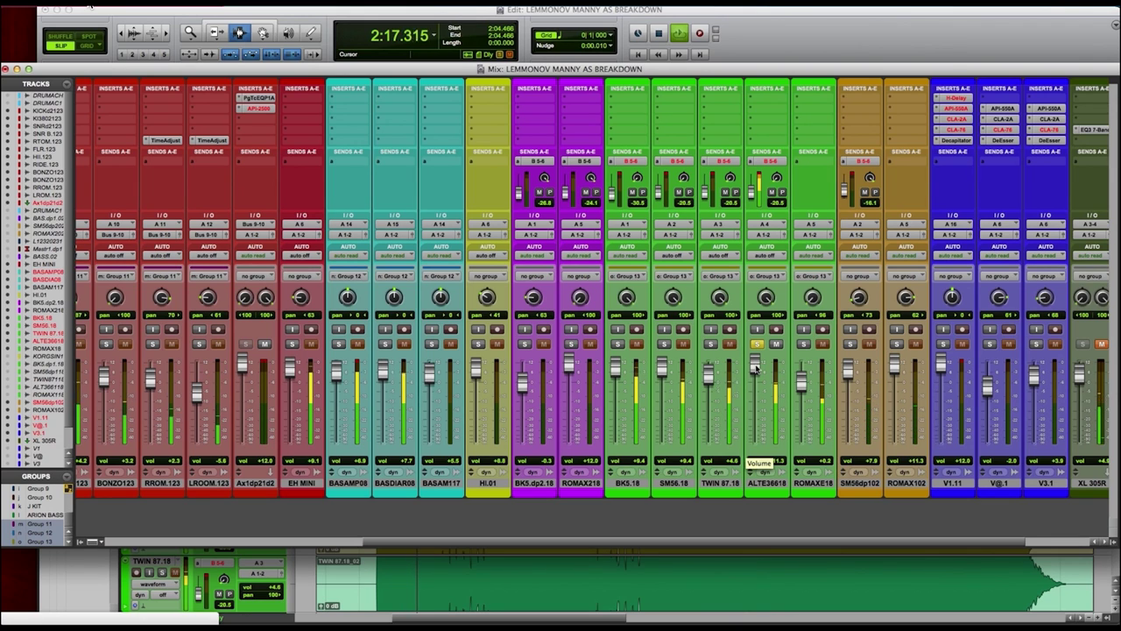
{"action": "key", "text": "space"}
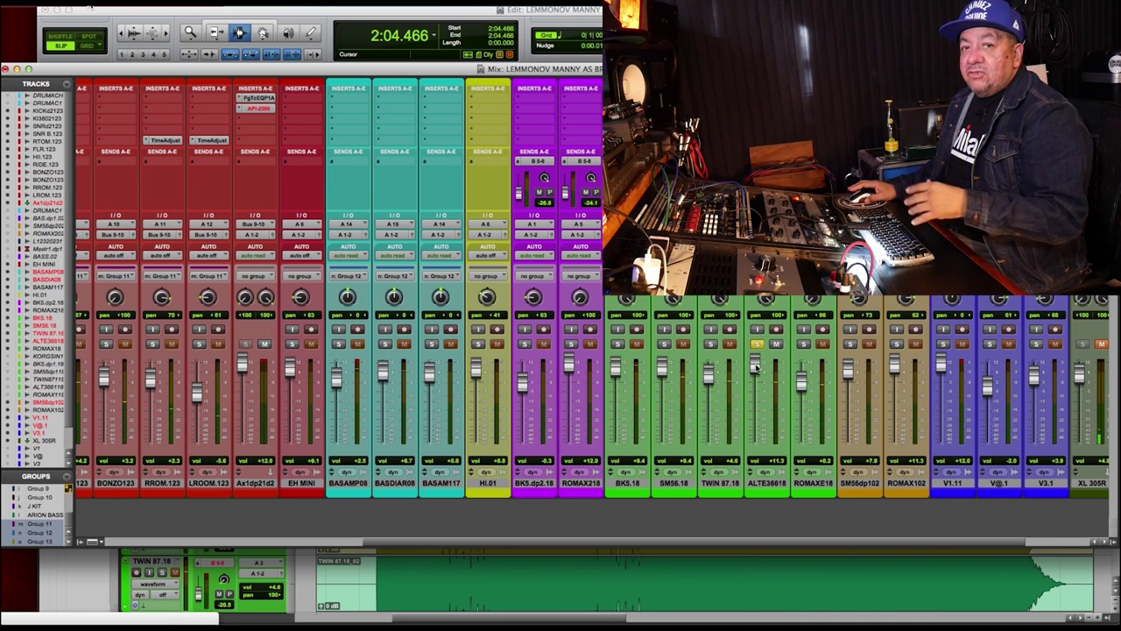
{"action": "left_click", "coordinate": [758, 344]}
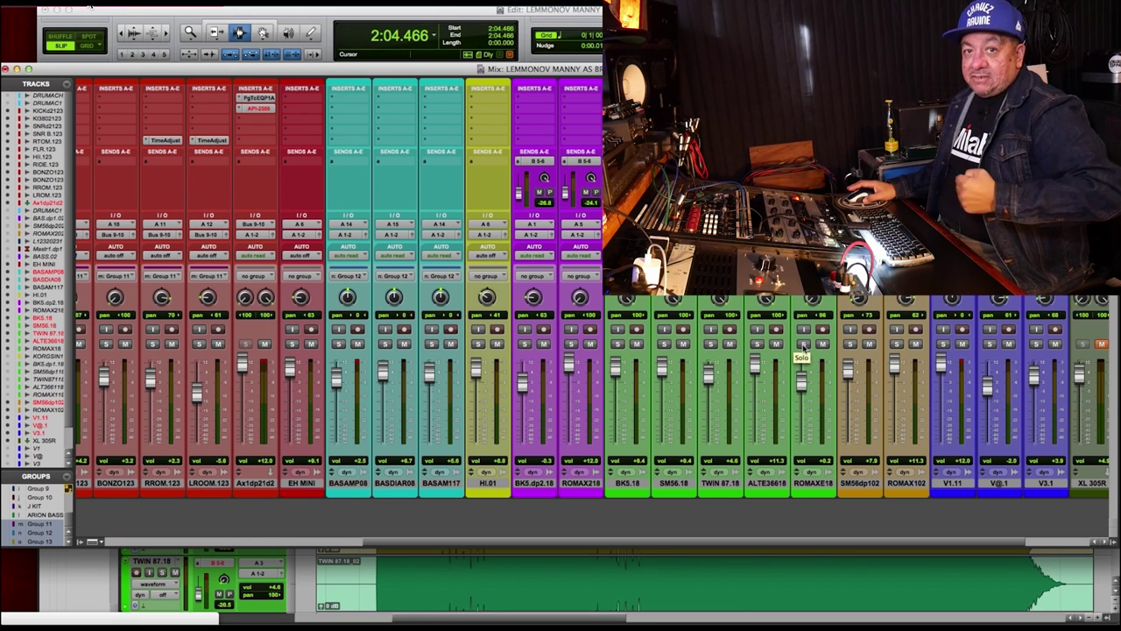
Play the section with only ROMAXE18 soloed, and stop playback.
{"action": "key", "text": "space"}
{"action": "left_click", "coordinate": [803, 343]}
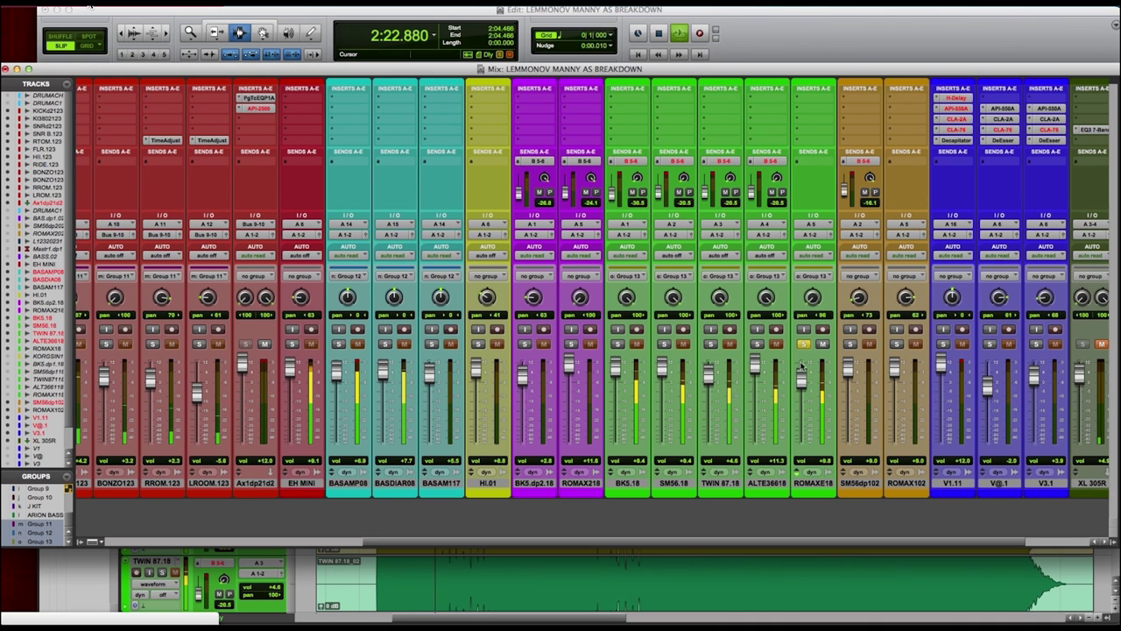
{"action": "key", "text": "space"}
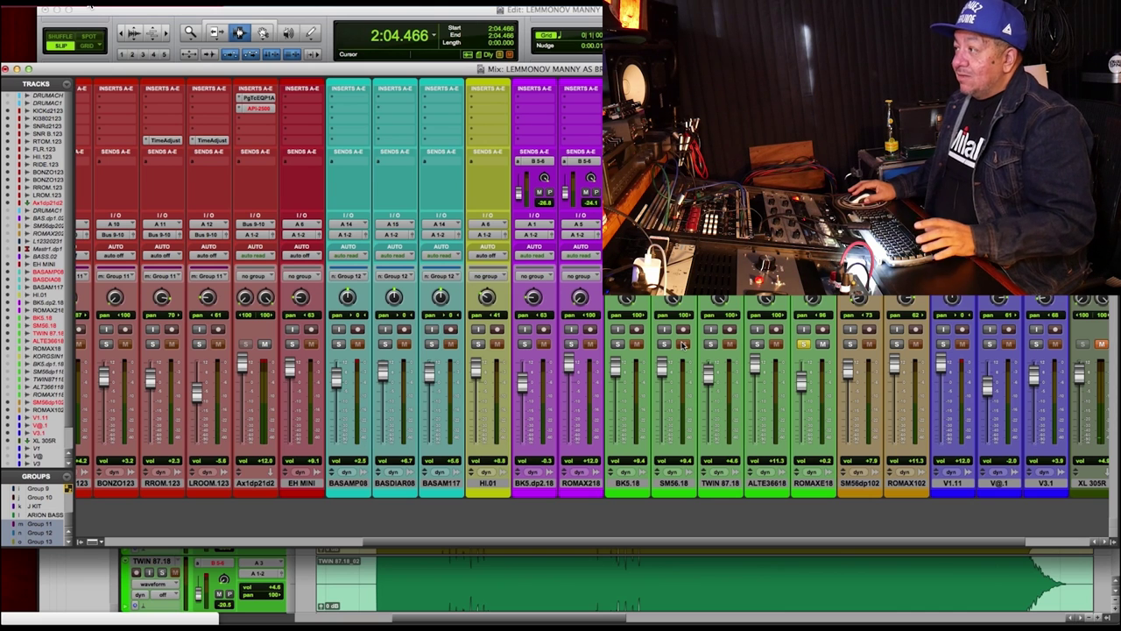
Lower the SM56.18 and ALTE36618 faders and take ROMAXE18 out of the solo.
{"action": "left_click_drag", "start_coordinate": [661, 368], "coordinate": [661, 385]}
{"action": "left_click_drag", "start_coordinate": [755, 361], "coordinate": [755, 411]}
{"action": "left_click", "coordinate": [802, 343]}
Play the section with only BK5.18 soloed, adding SM56.18, TWIN 87.18, ALTE36618 and ROMAXE18 to the solo one by one, and stop playback.
{"action": "left_click", "coordinate": [618, 343]}
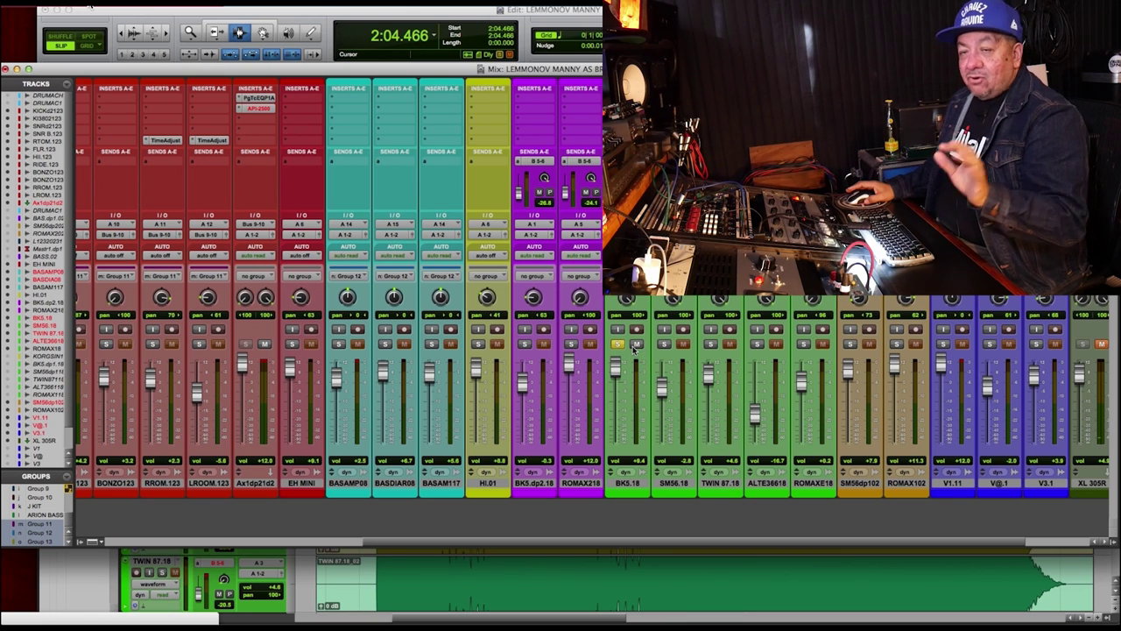
{"action": "key", "text": "space"}
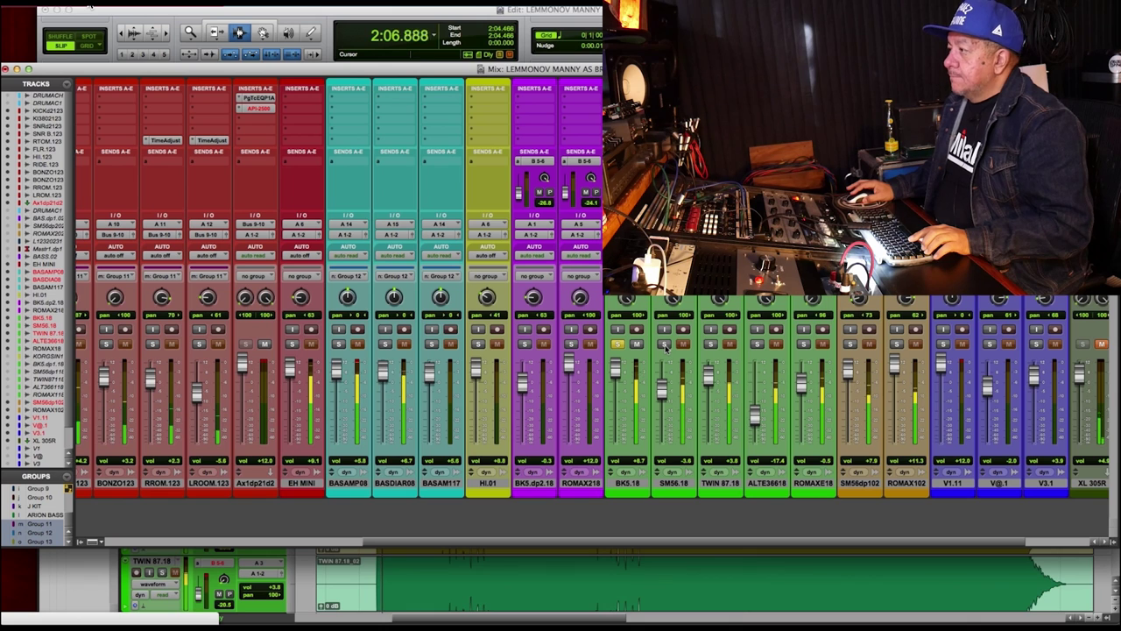
{"action": "left_click", "coordinate": [664, 344]}
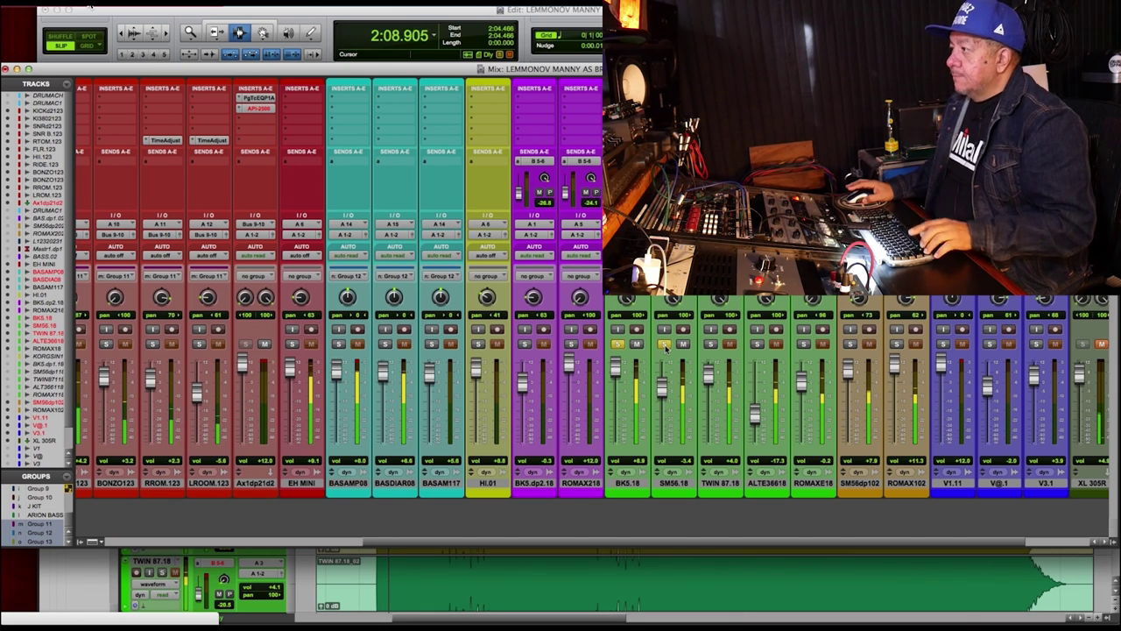
{"action": "left_click", "coordinate": [709, 344]}
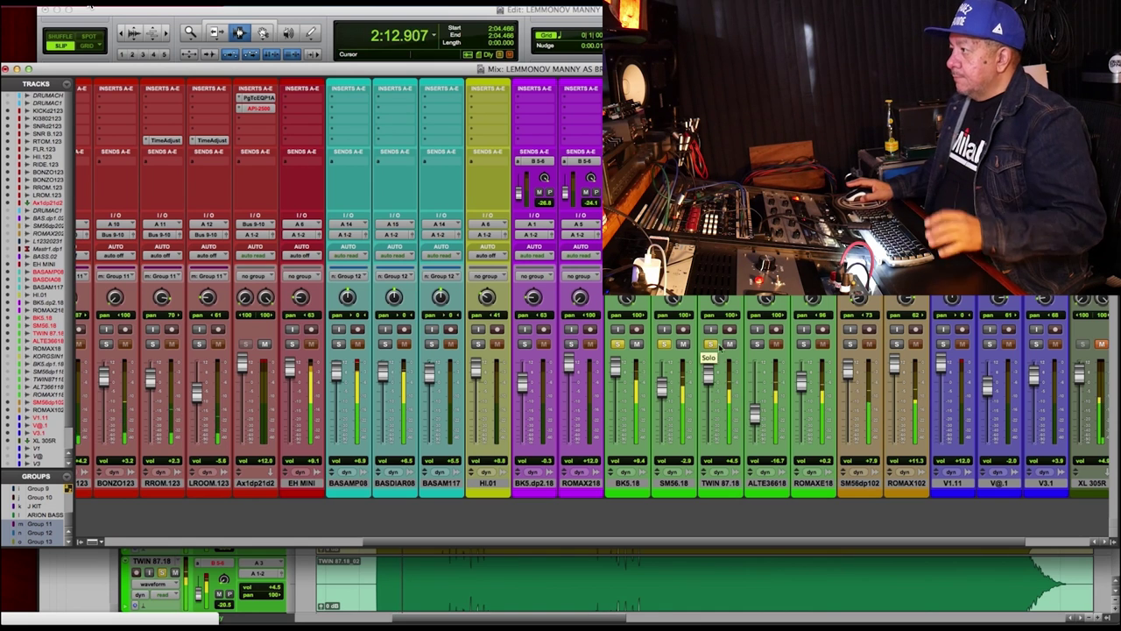
{"action": "left_click", "coordinate": [757, 344]}
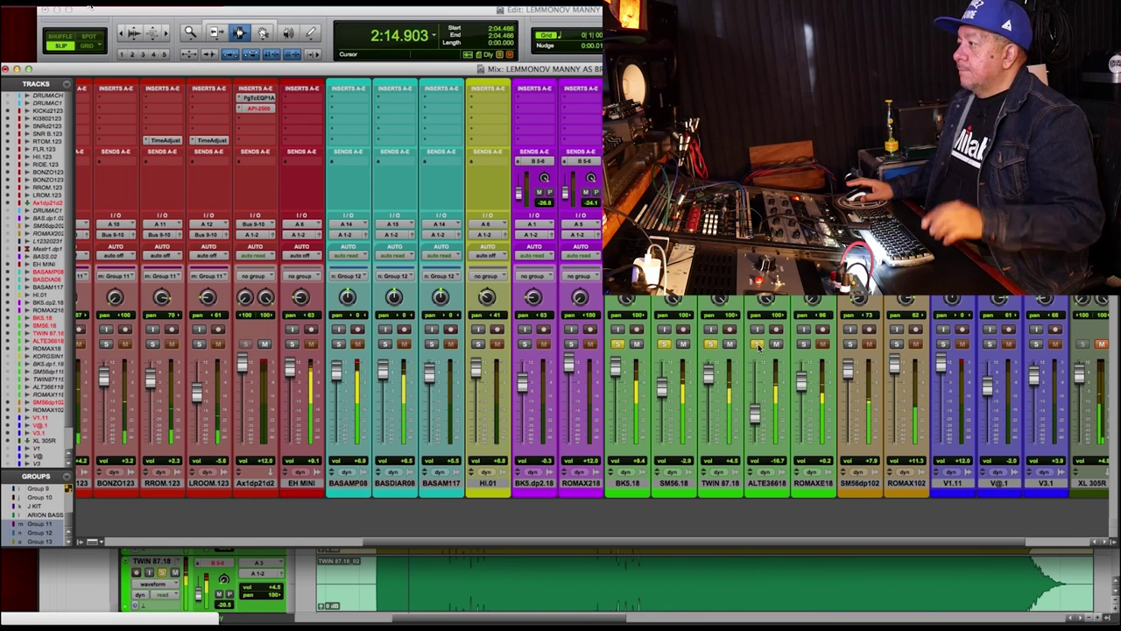
{"action": "left_click", "coordinate": [803, 345]}
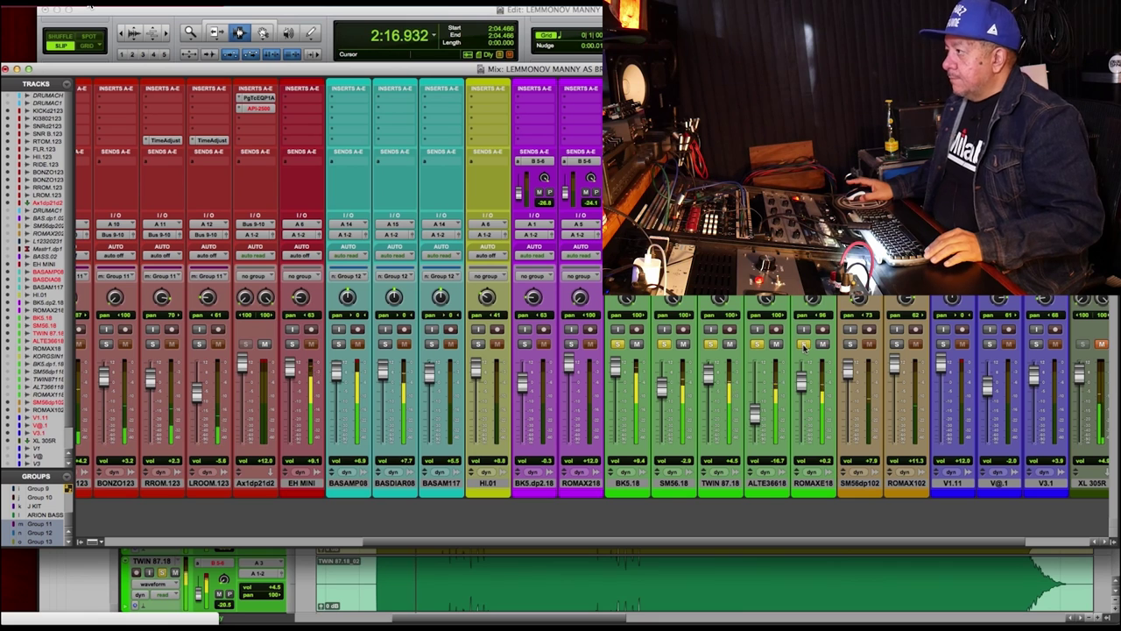
{"action": "mouse_move", "coordinate": [755, 412]}
{"action": "left_mouse_down"}
{"action": "mouse_move", "coordinate": [755, 399]}
{"action": "mouse_move", "coordinate": [755, 412]}
{"action": "left_mouse_up"}
{"action": "left_click_drag", "start_coordinate": [667, 389], "coordinate": [667, 394]}
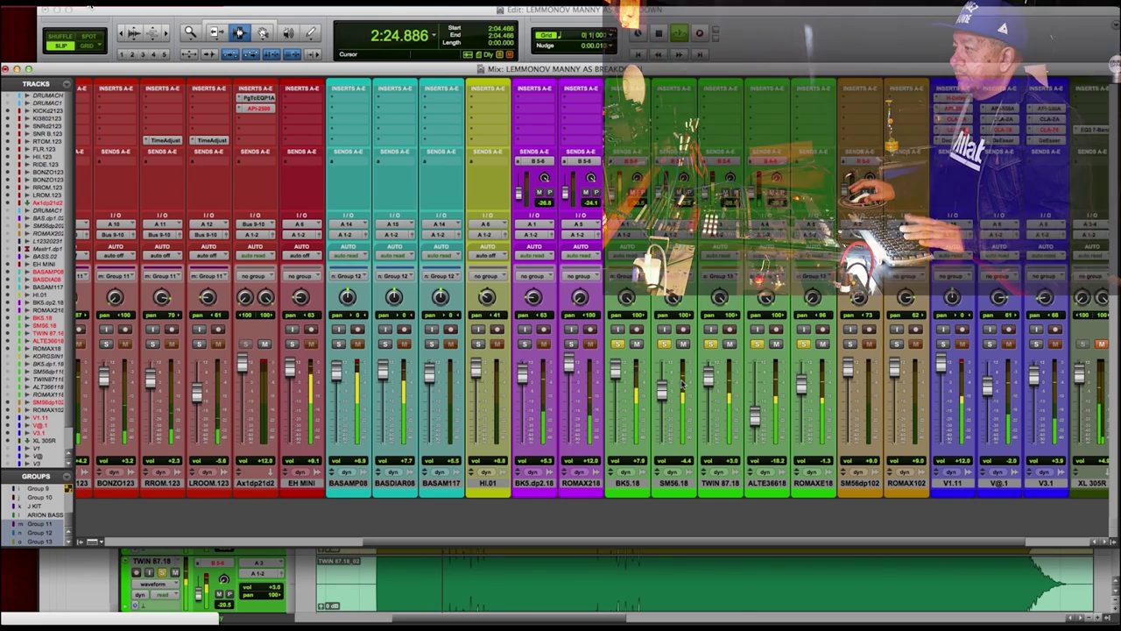
{"action": "key", "text": "space"}
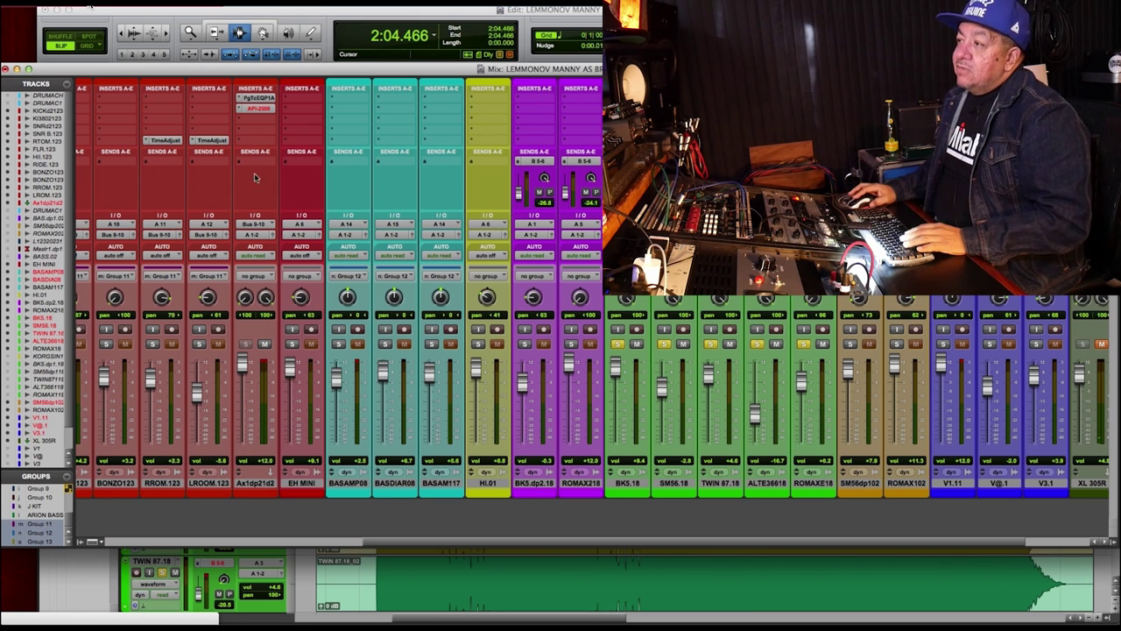
Solo the drum group along with the guitars, and replay the section with XL 305R unmuted.
{"action": "left_click", "coordinate": [199, 343]}
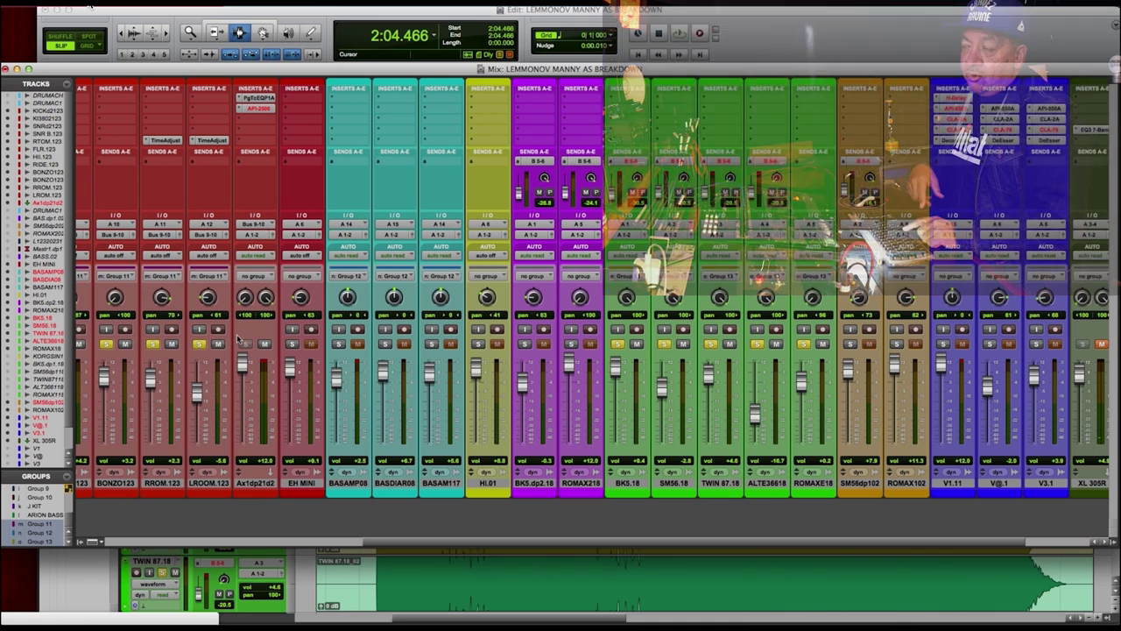
{"action": "key", "text": "space"}
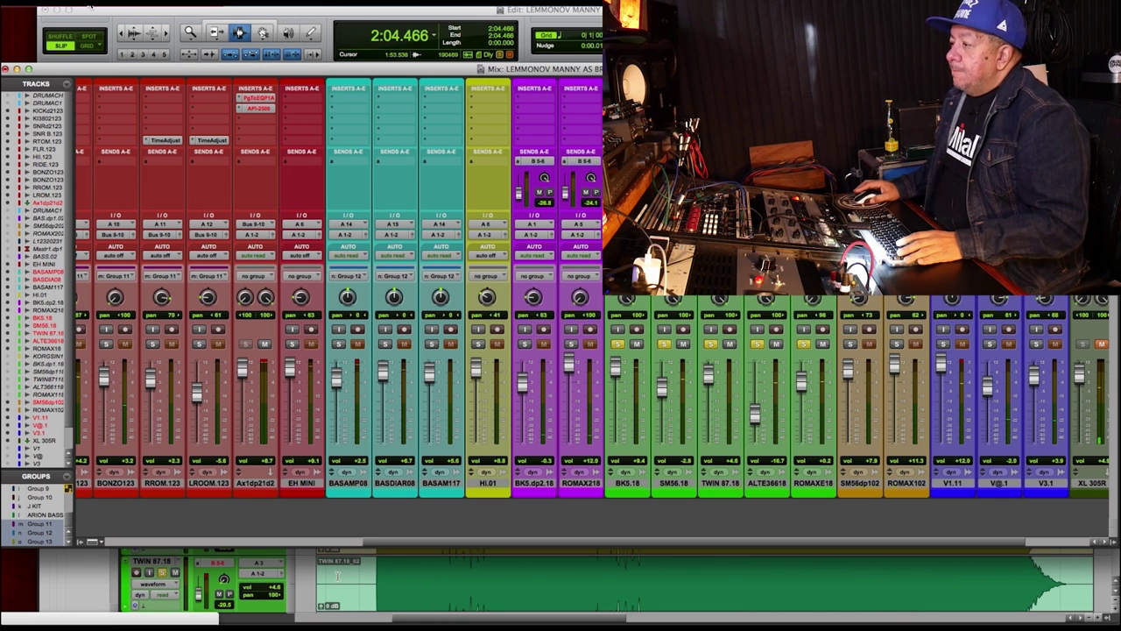
{"action": "left_click_drag", "start_coordinate": [381, 543], "coordinate": [435, 543]}
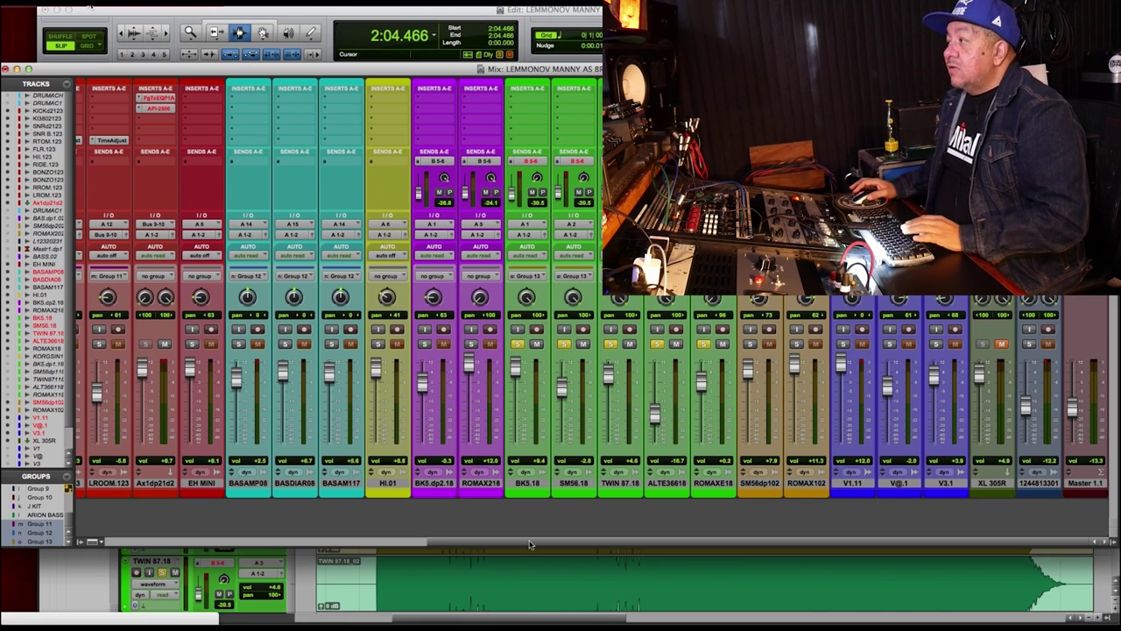
{"action": "left_click", "coordinate": [1002, 344]}
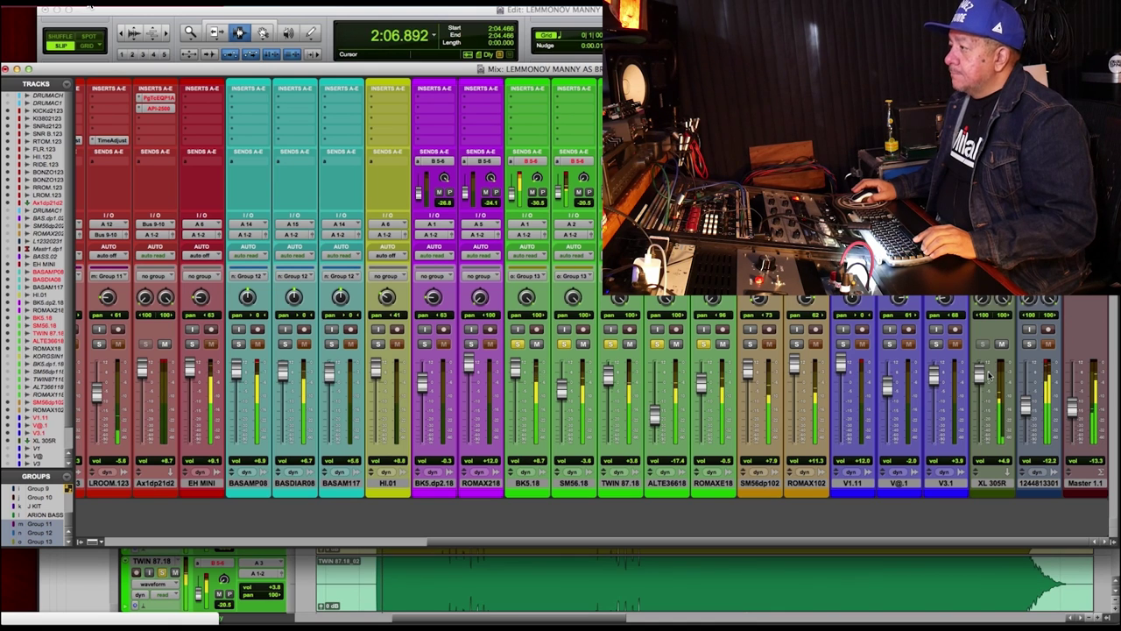
{"action": "key", "text": "space"}
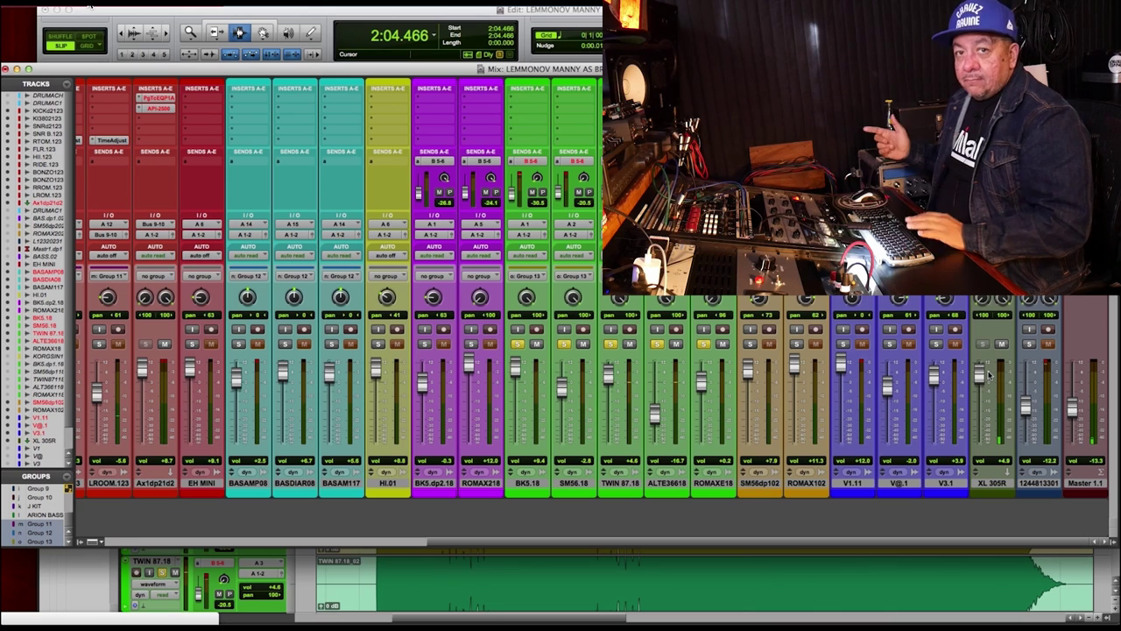
Replay the section with Ax1dp21d2 unmuted and the drum group soloed with the guitars, nudging the Ax1dp21d2 fader down slightly.
{"action": "key", "text": "space"}
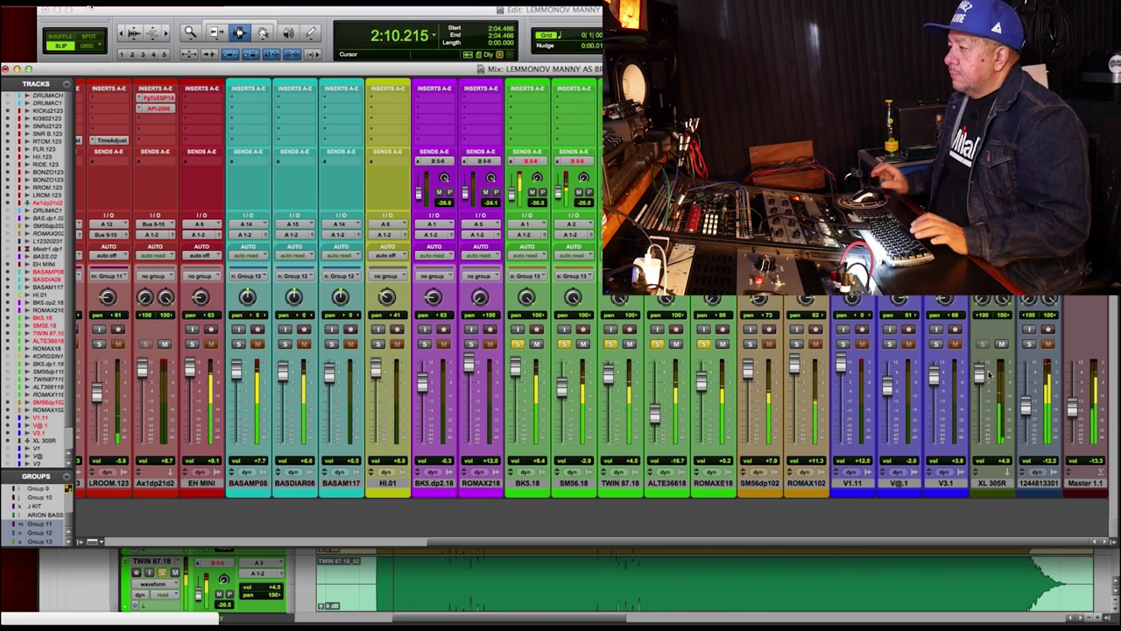
{"action": "left_click", "coordinate": [163, 344]}
{"action": "left_click", "coordinate": [98, 344]}
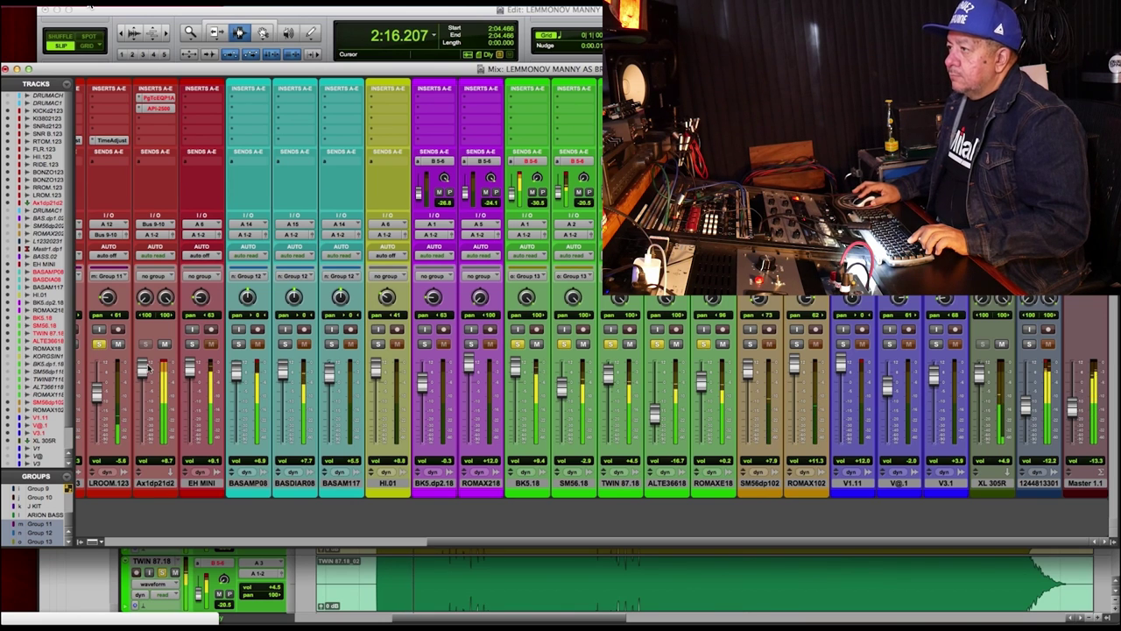
{"action": "left_click_drag", "start_coordinate": [143, 366], "coordinate": [142, 367]}
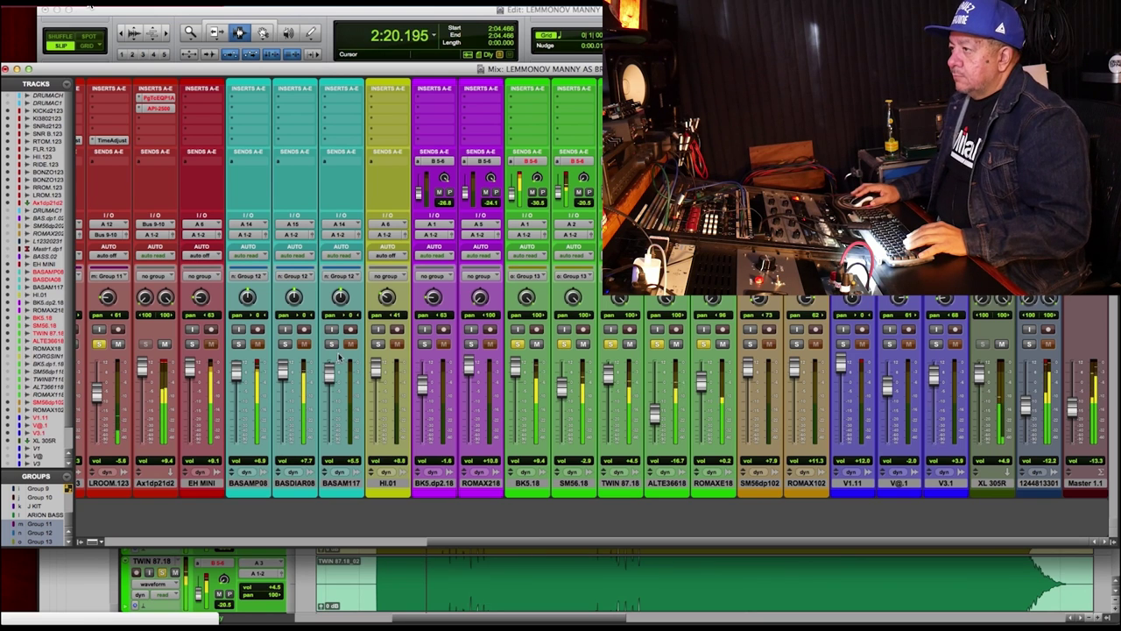
{"action": "key", "text": "space"}
Add EH MINI and the bass group to the solo and play the section, raising the SM56.18 fader during playback.
{"action": "left_click", "coordinate": [193, 343]}
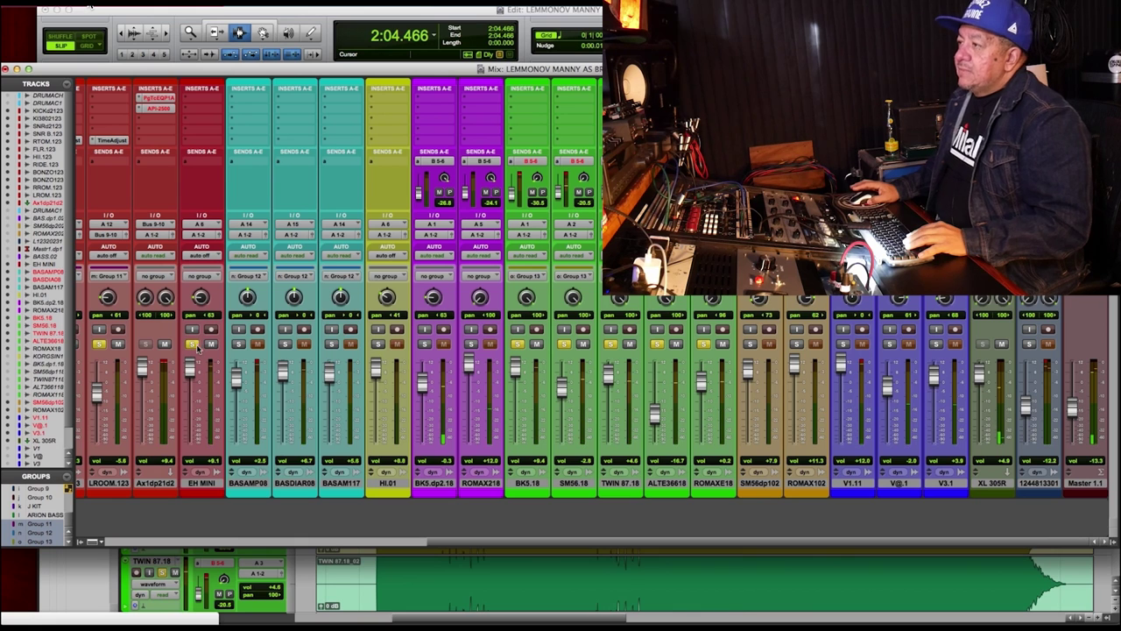
{"action": "left_click", "coordinate": [238, 343]}
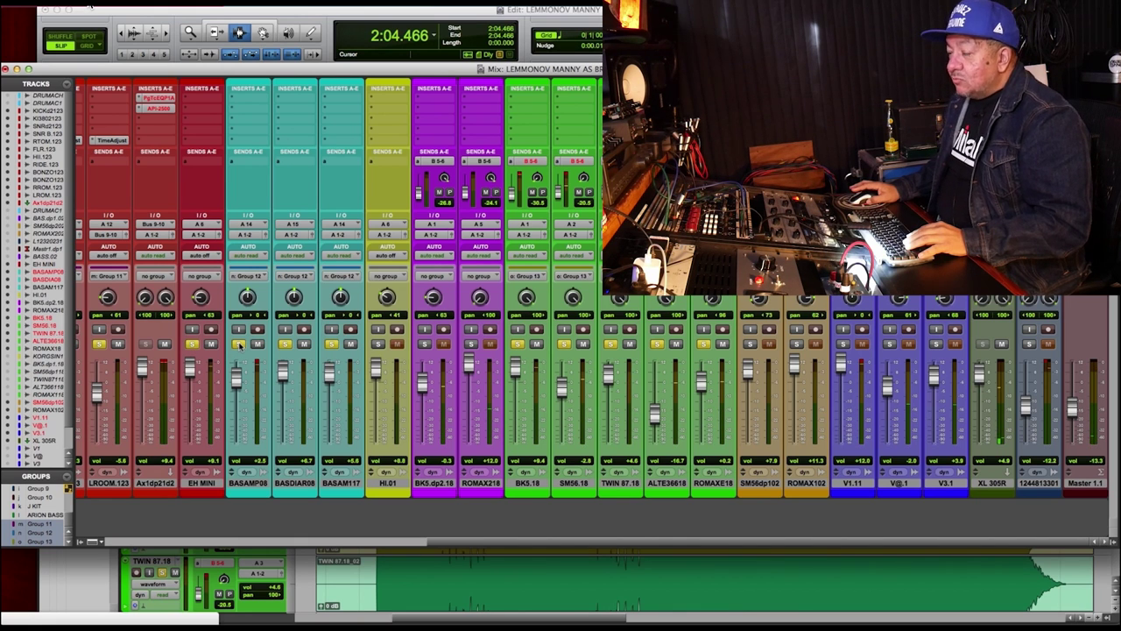
{"action": "key", "text": "space"}
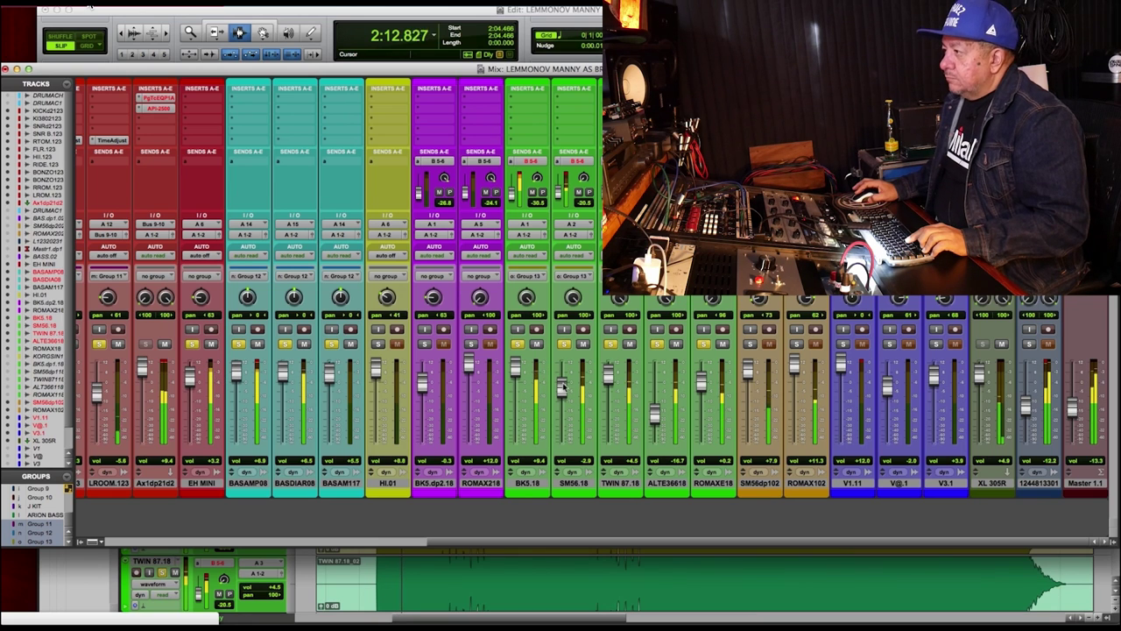
{"action": "left_click_drag", "start_coordinate": [561, 390], "coordinate": [562, 368]}
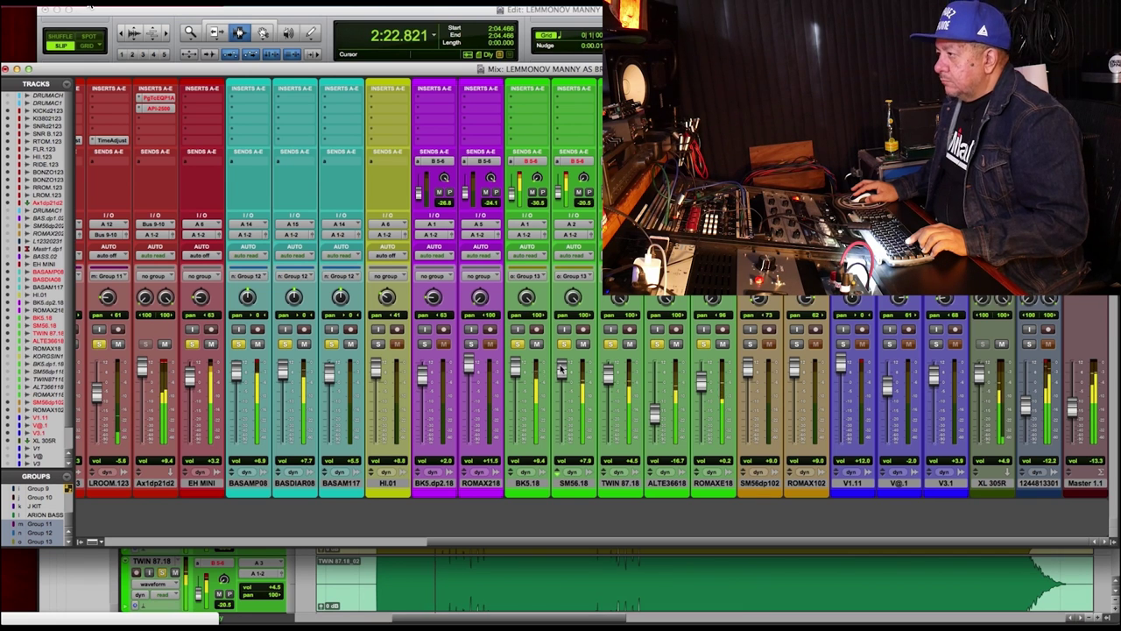
{"action": "key", "text": "space"}
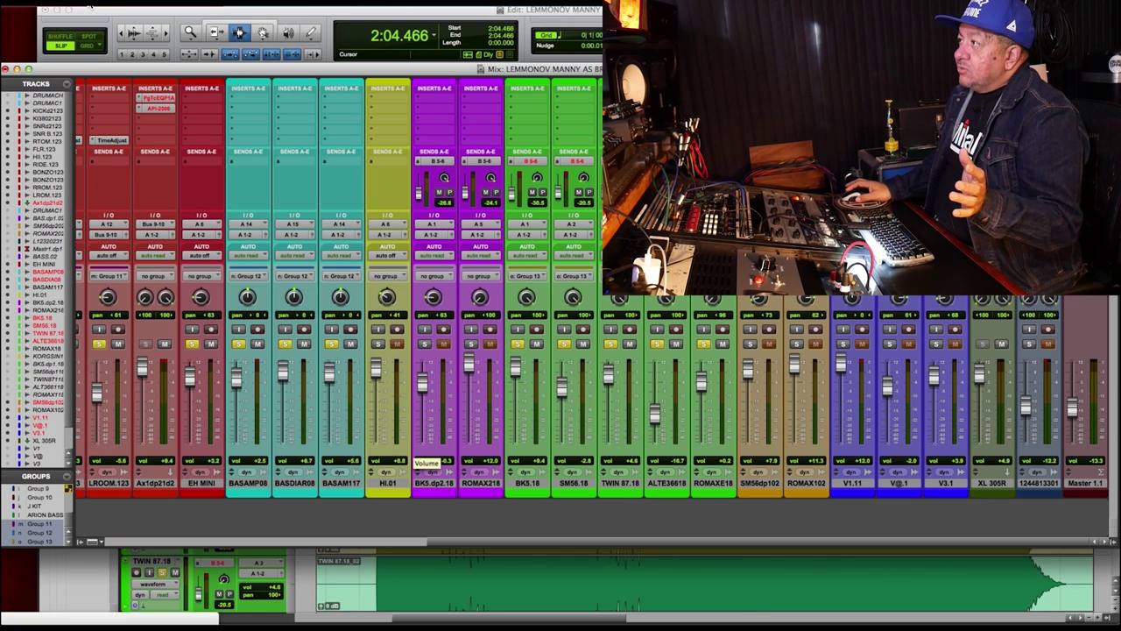
Solo BK5.dp2.18 and ROMAX218 and play them from 2:22.801, where their waveforms begin.
{"action": "key", "text": "super+equal"}
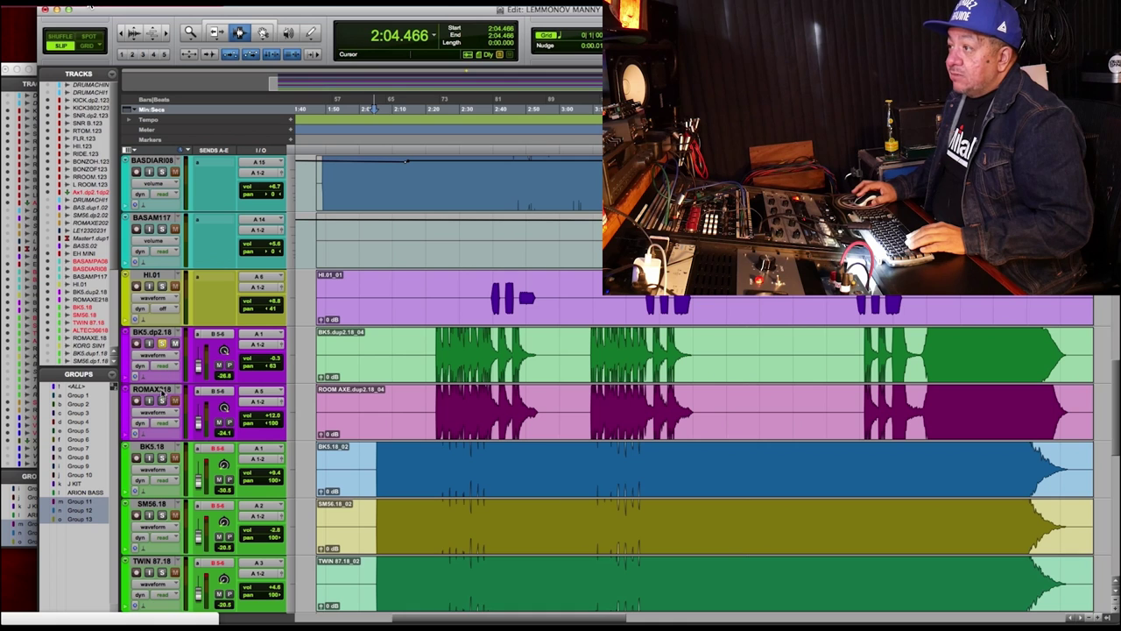
{"action": "left_click", "coordinate": [435, 349]}
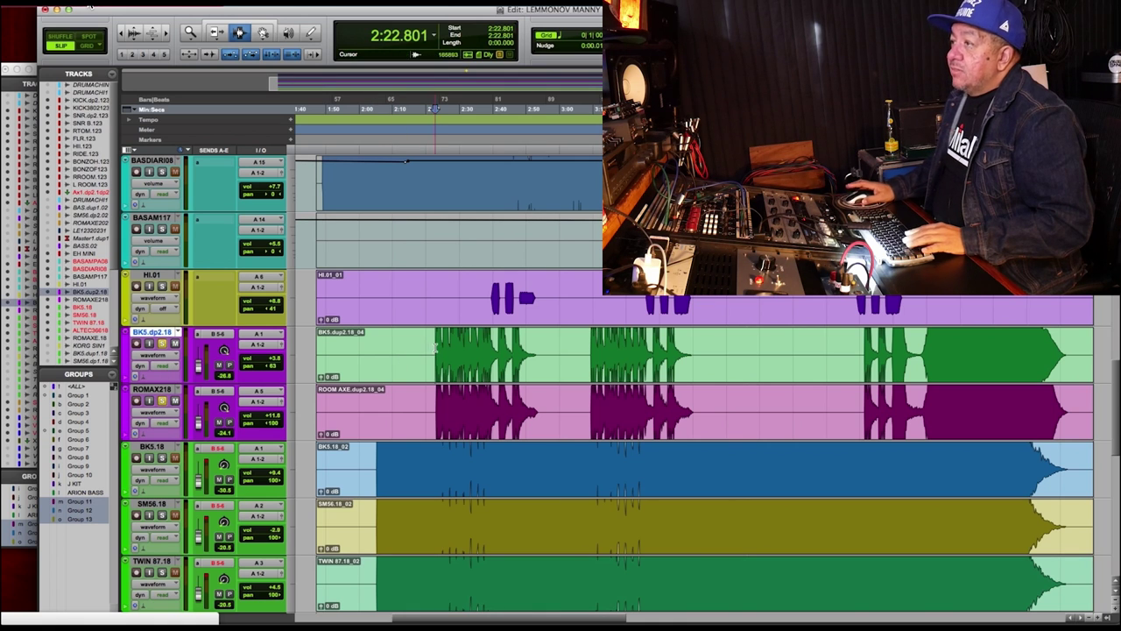
{"action": "key", "text": "super+equal"}
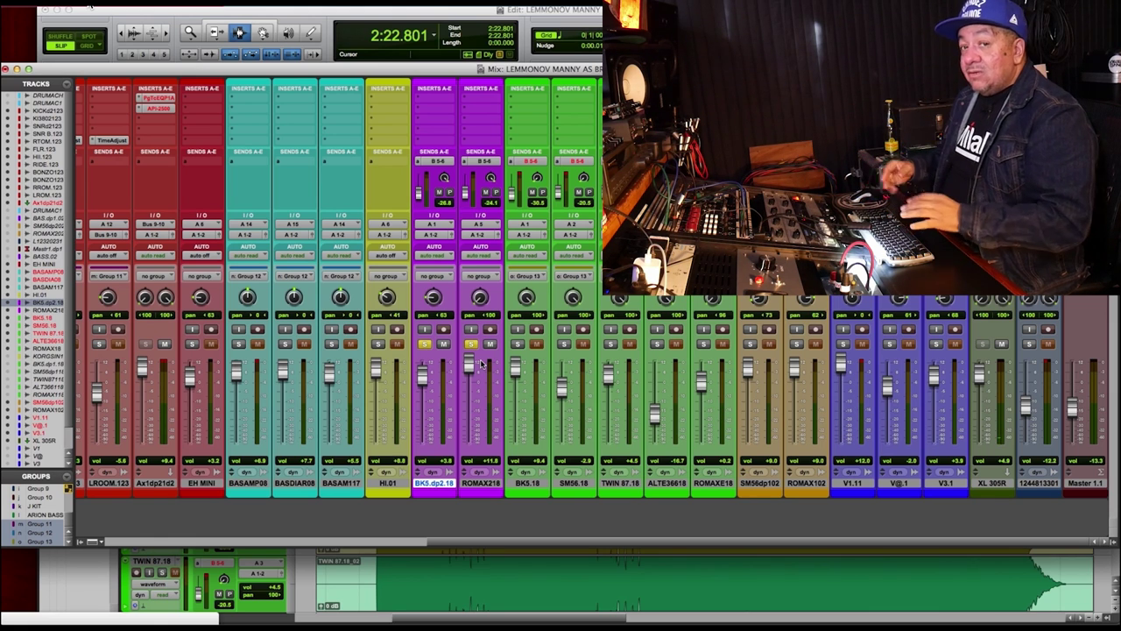
{"action": "key", "text": "space"}
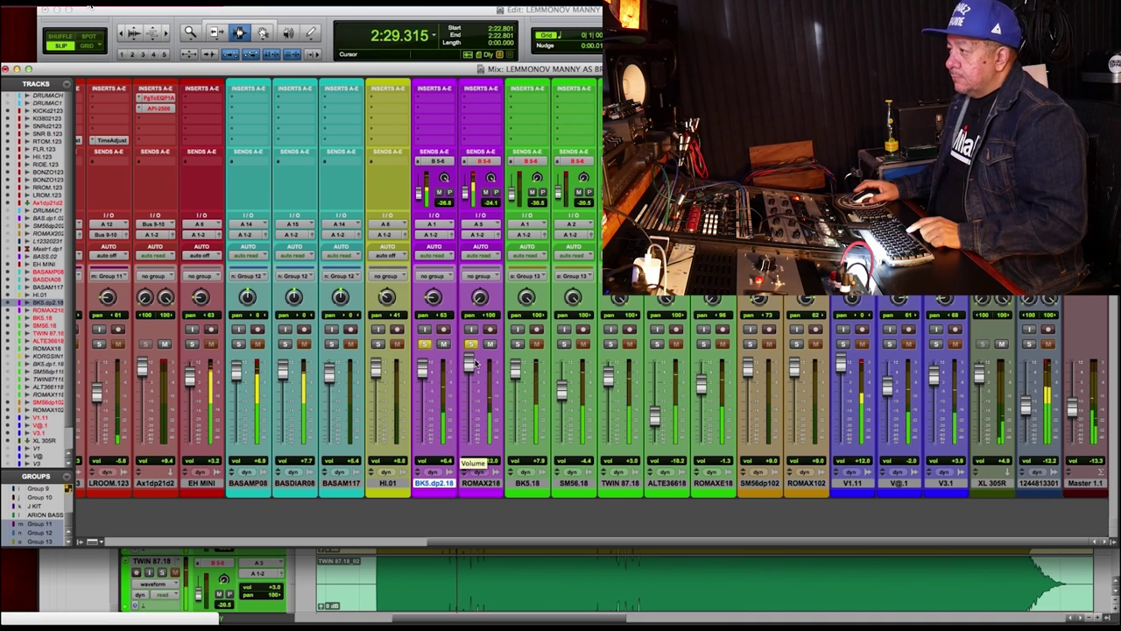
Add the BK5.18–ROMAXE18 guitar tracks to the solo during playback, then stop and clear all solos.
{"action": "left_click", "coordinate": [517, 343]}
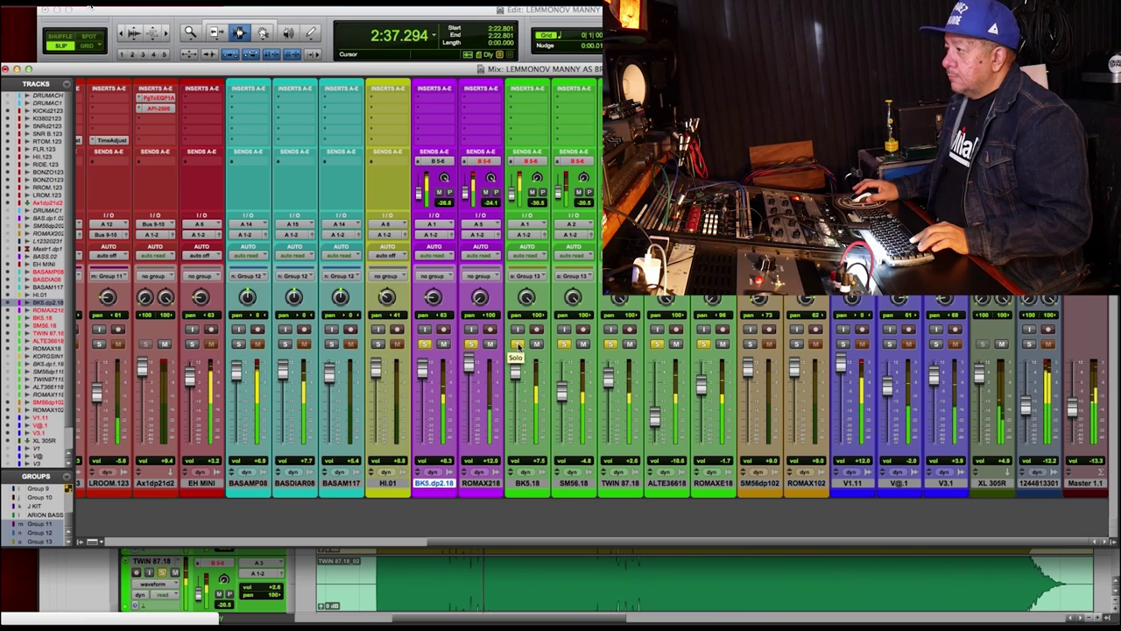
{"action": "key", "text": "space"}
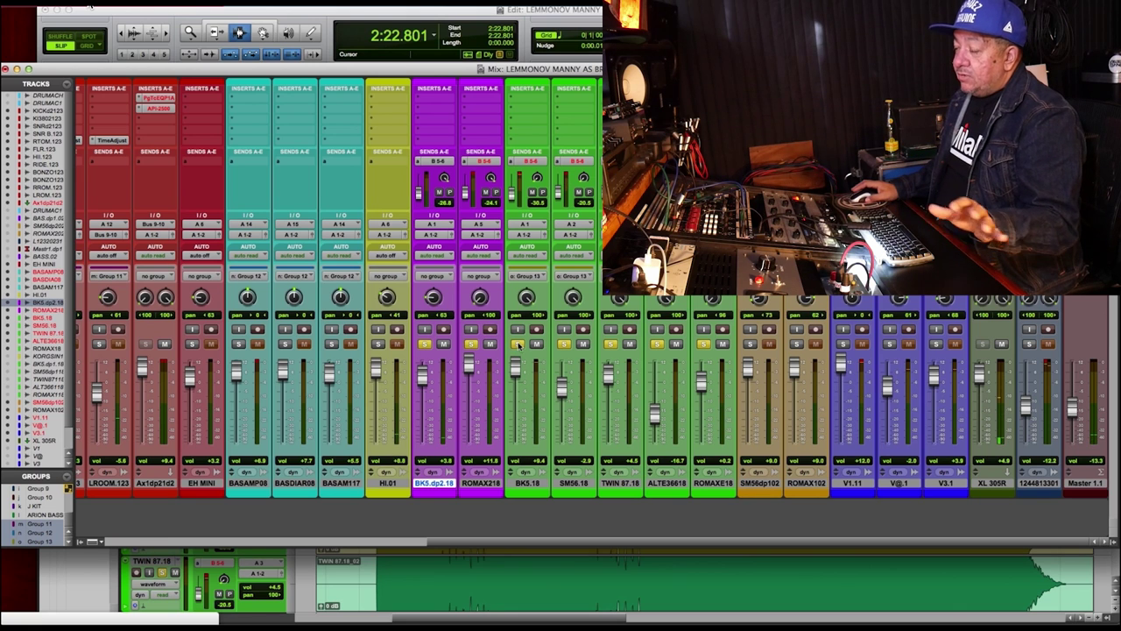
{"action": "left_click", "coordinate": [426, 344]}
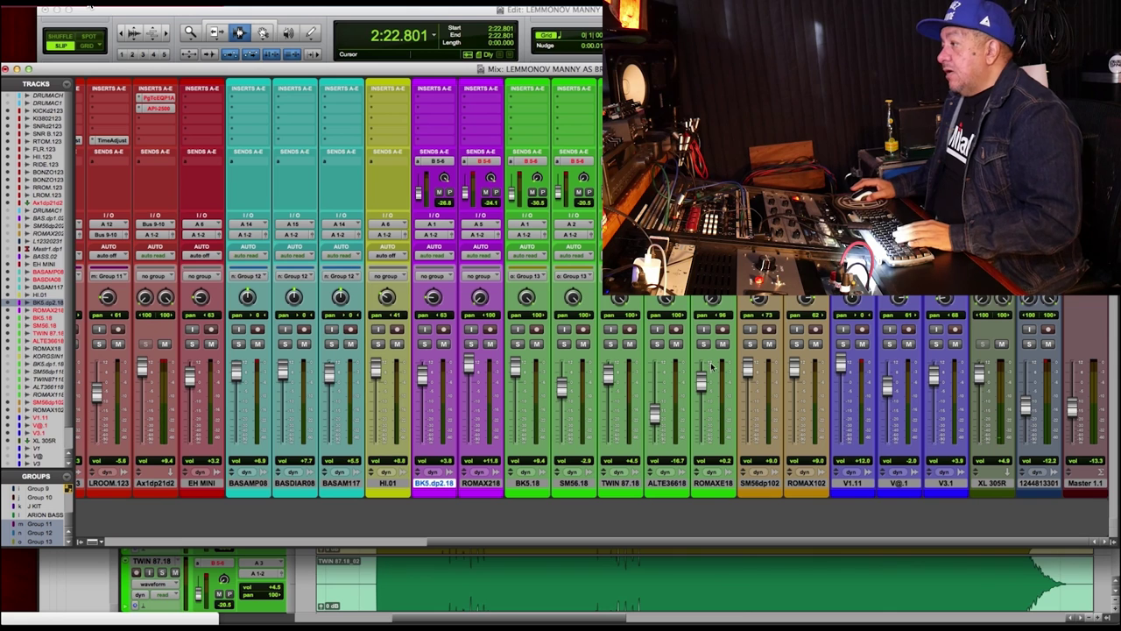
Place the edit cursor at 2:21.743, just before the first vocal phrase on the V1.11 track.
{"action": "key", "text": "super+equal"}
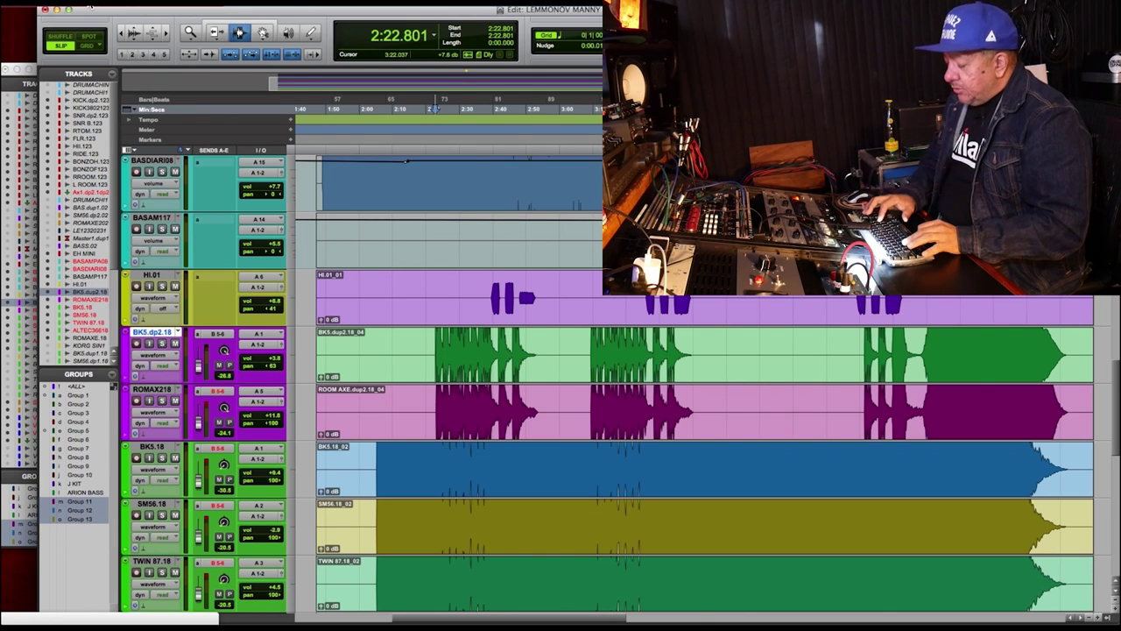
{"action": "key", "text": "super+bracketleft"}
{"action": "key", "text": "super+bracketleft"}
{"action": "scroll", "coordinate": [414, 351], "scroll_direction": "down", "scroll_amount": 10}
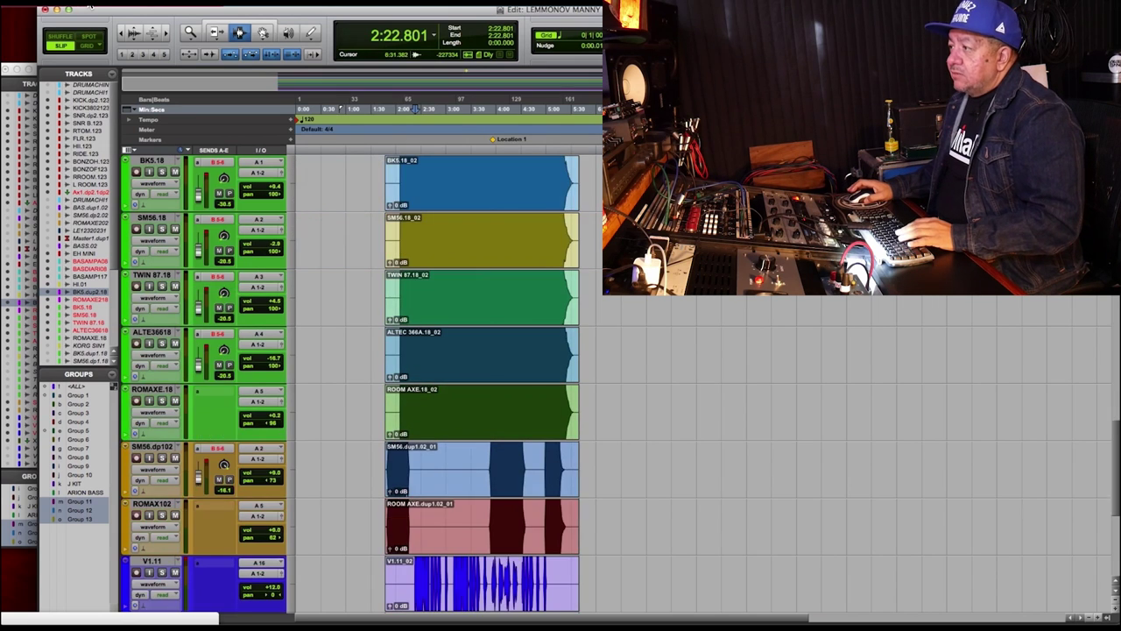
{"action": "left_click", "coordinate": [414, 342]}
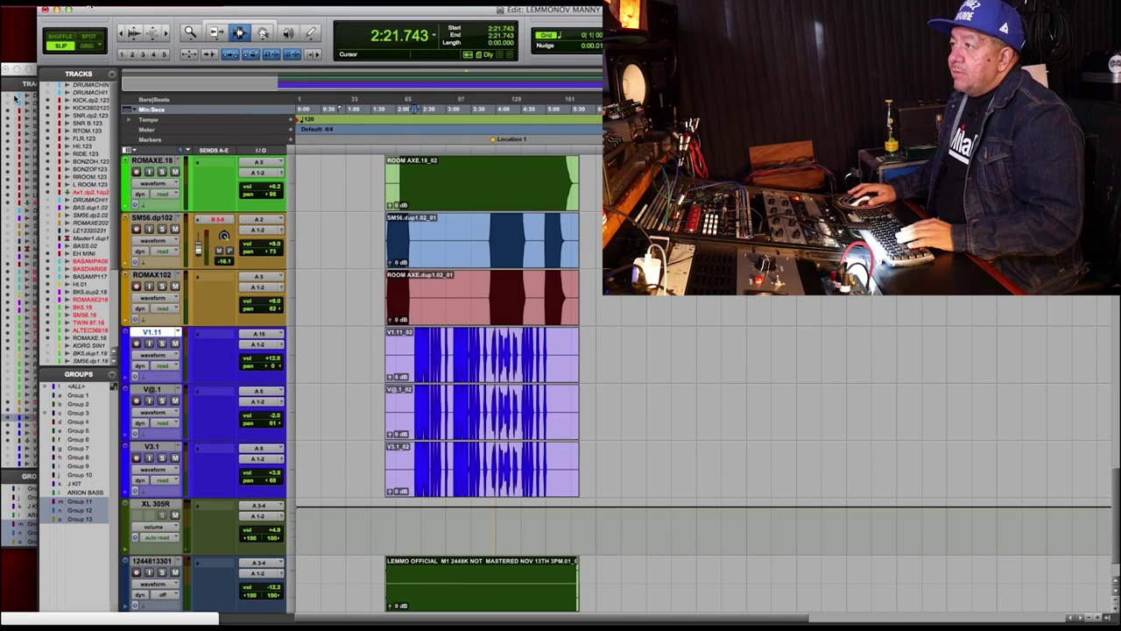
Play the full mix from the vocal entry, solo V1.11 and lower its fader.
{"action": "key", "text": "super+equal"}
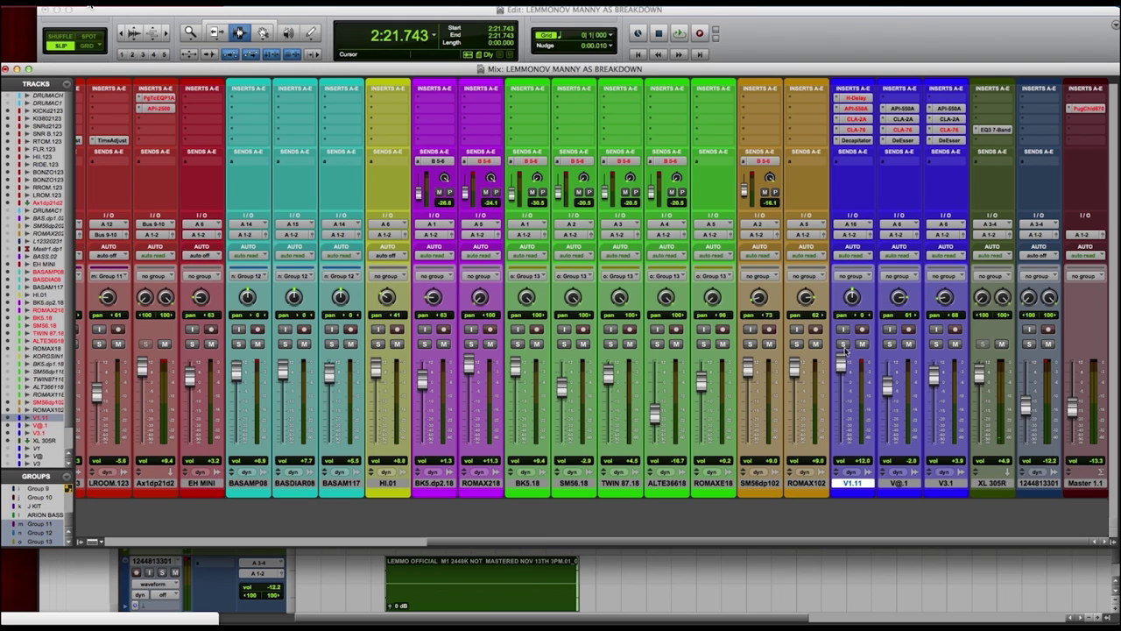
{"action": "key", "text": "space"}
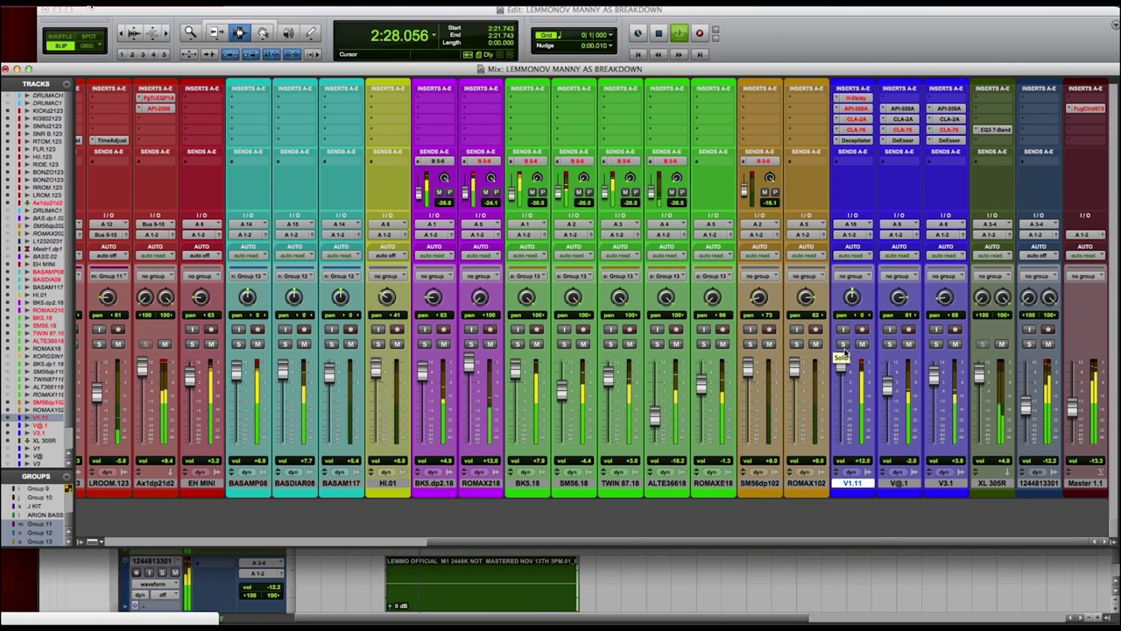
{"action": "left_click", "coordinate": [843, 345]}
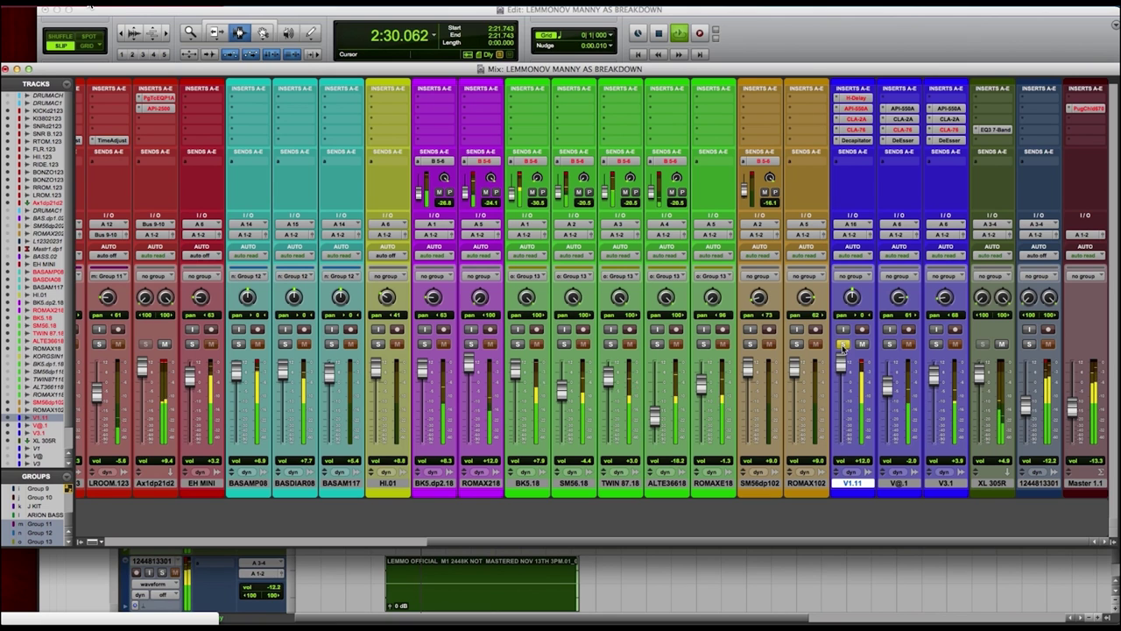
{"action": "left_click_drag", "start_coordinate": [842, 361], "coordinate": [843, 371]}
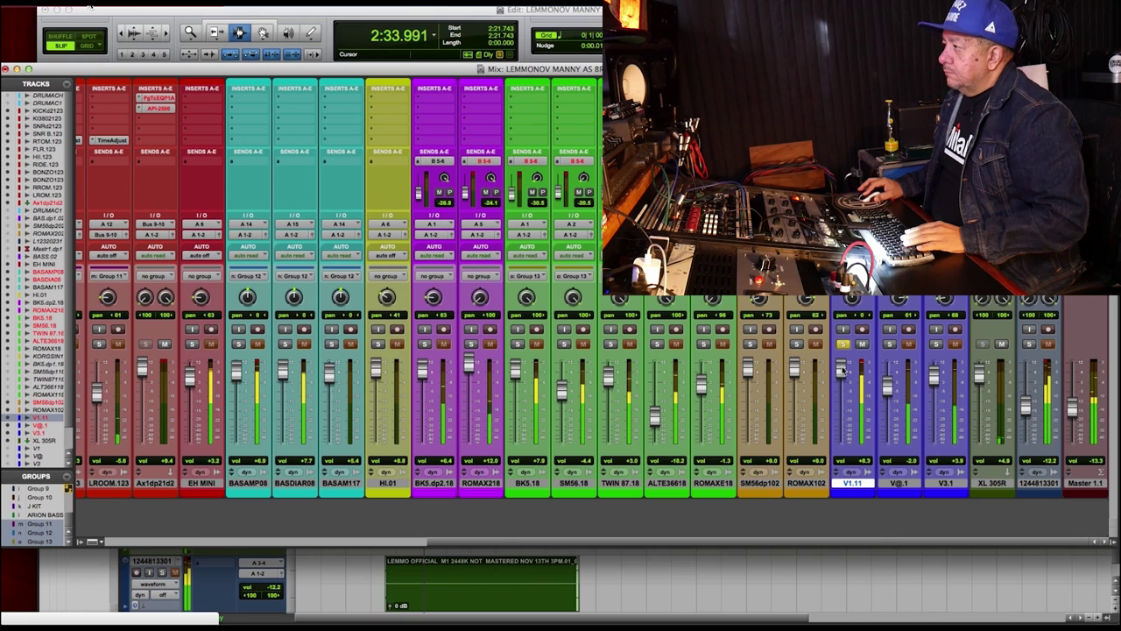
Add the V@.1 and V3.1 vocal tracks to the V1.11 solo during playback, and stop after listening to them together.
{"action": "left_click", "coordinate": [890, 343]}
{"action": "left_click", "coordinate": [935, 343]}
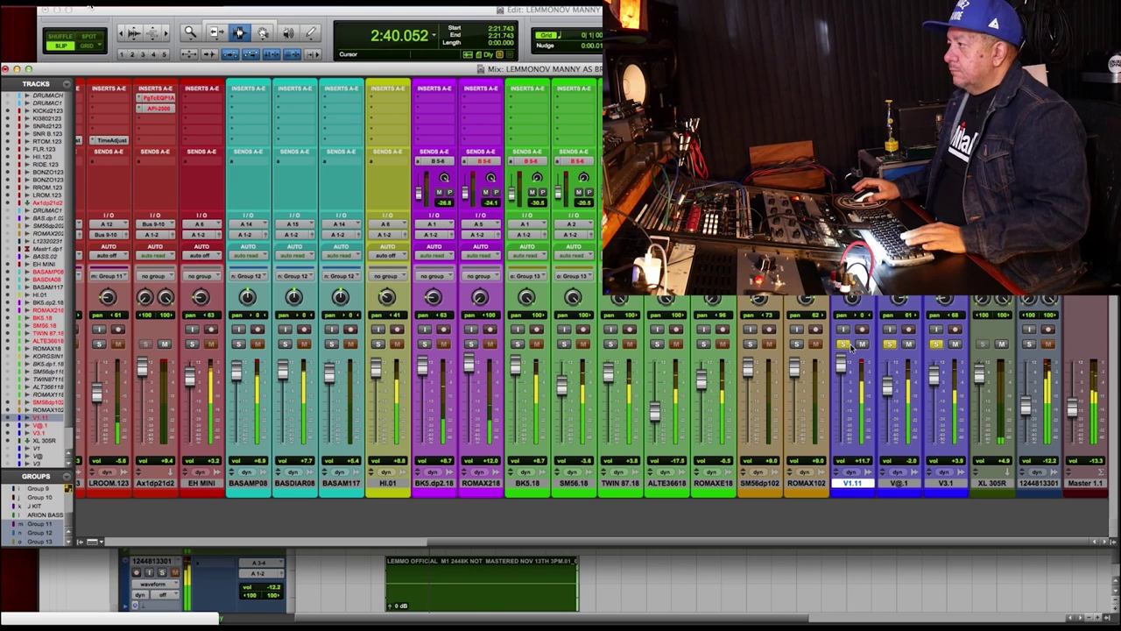
{"action": "key", "text": "space"}
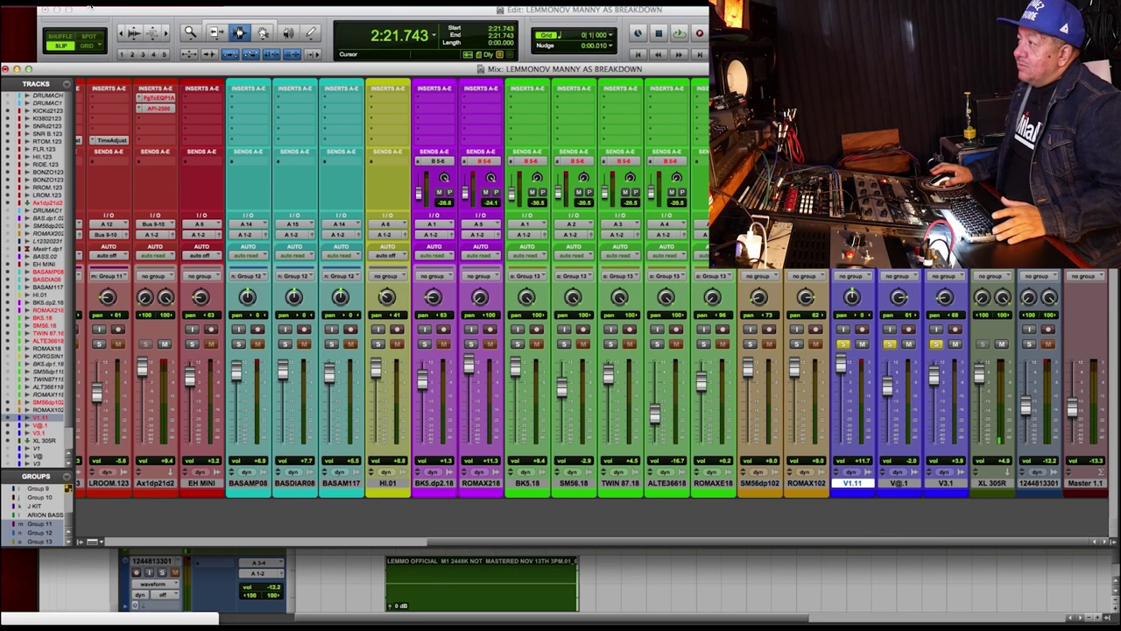
Inspect the CLA-2A on V1.11 and compare the vocal, soloed alone, with its Decapitator plug-in bypassed and active.
{"action": "left_click", "coordinate": [851, 94]}
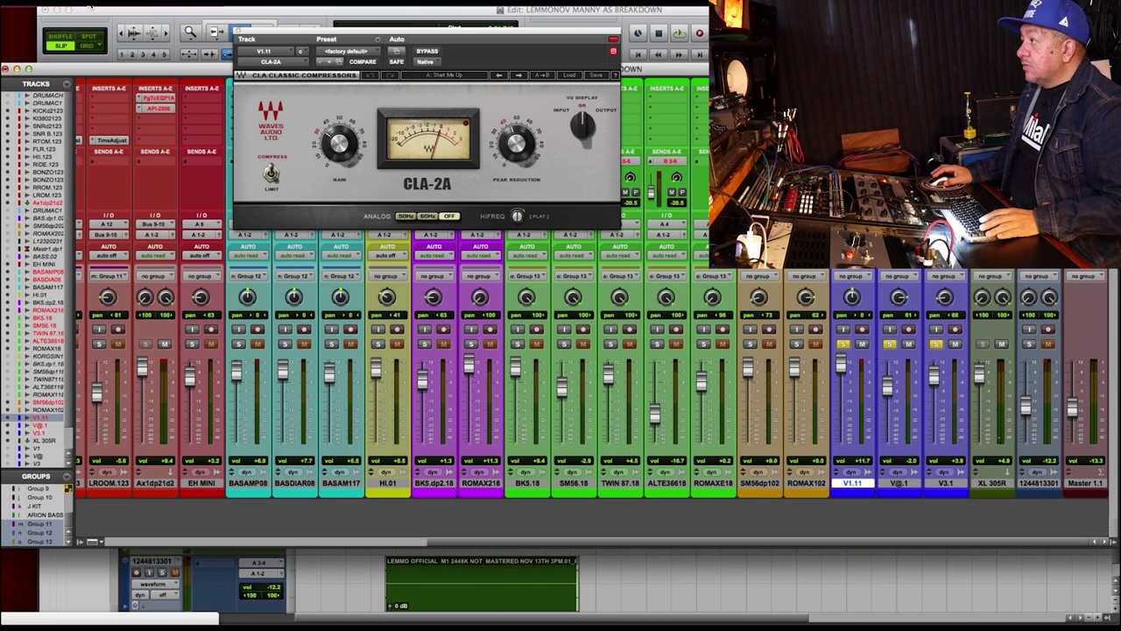
{"action": "key", "text": "super+w"}
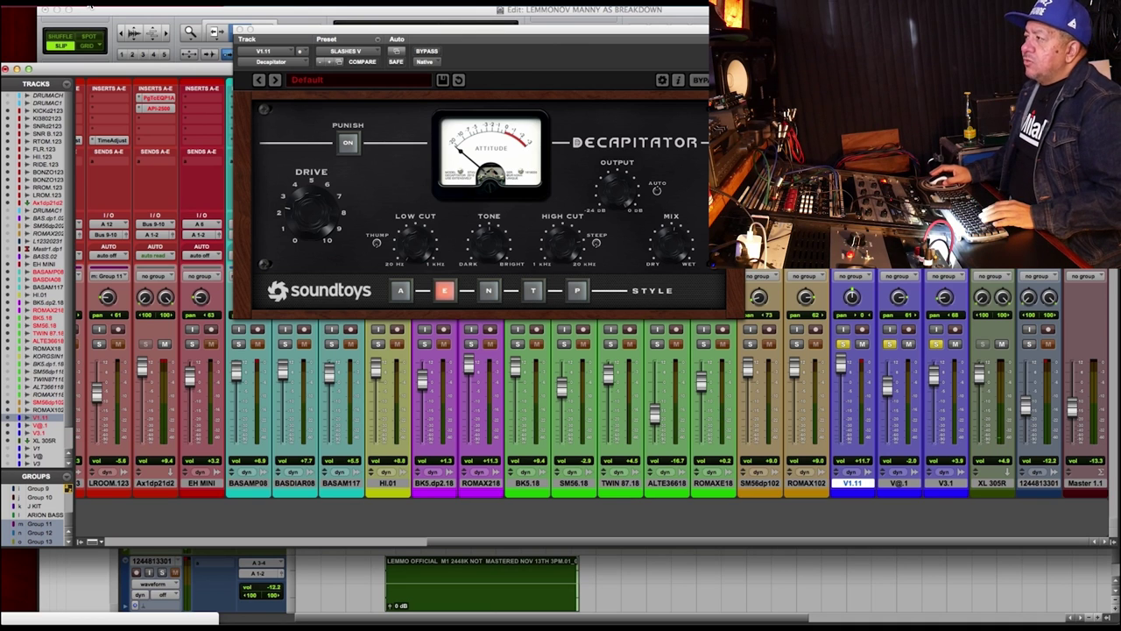
{"action": "left_click", "coordinate": [890, 343]}
{"action": "left_click", "coordinate": [935, 343]}
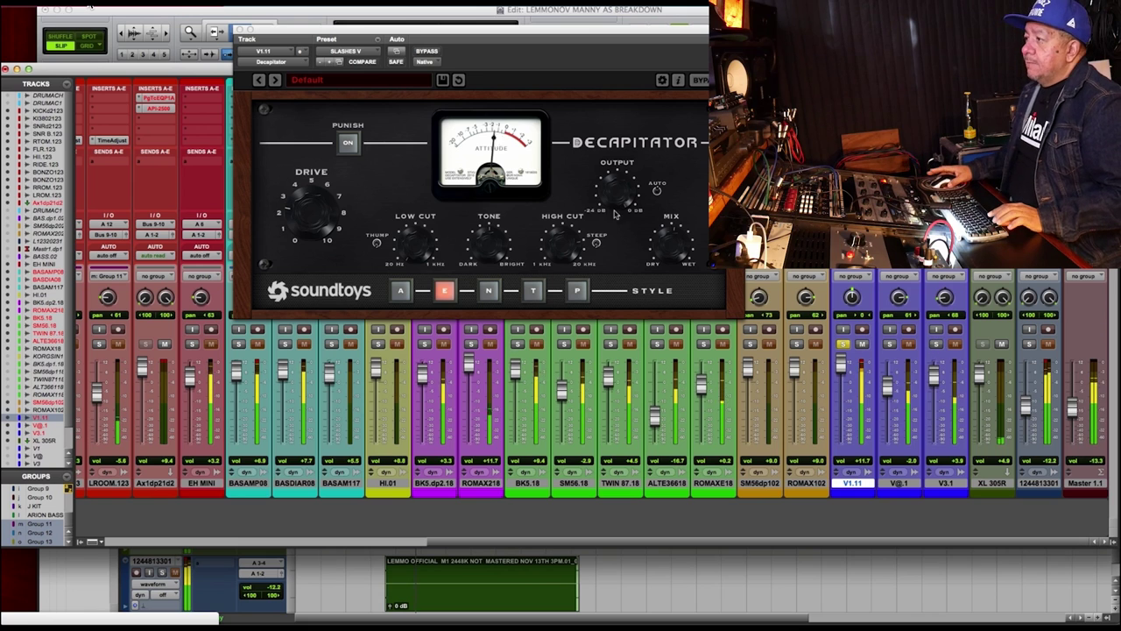
{"action": "left_click", "coordinate": [428, 52]}
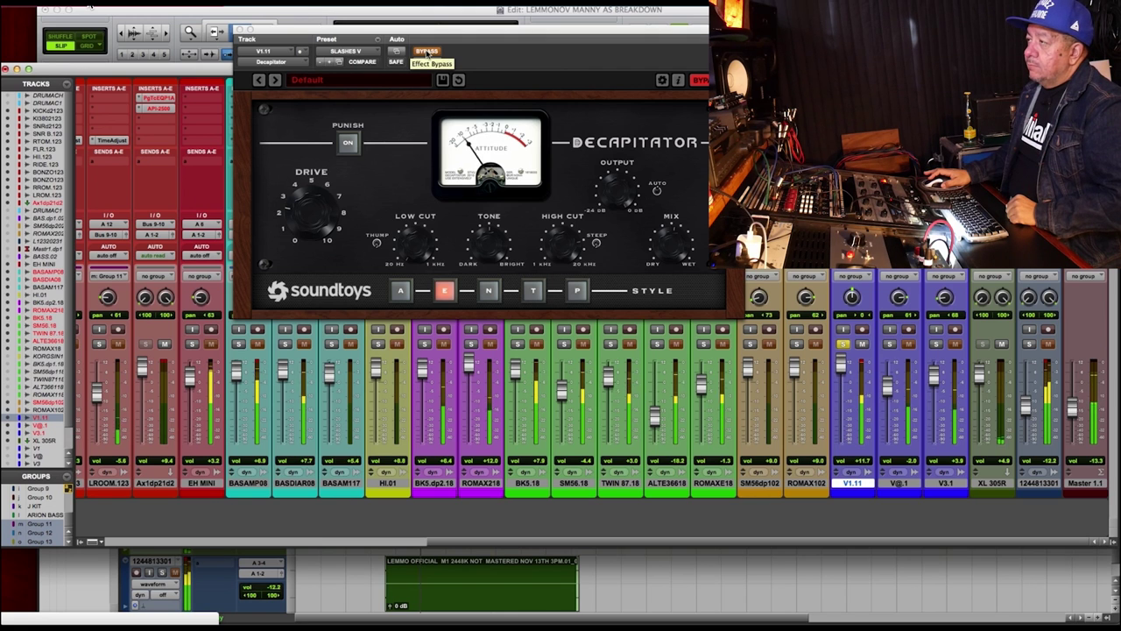
{"action": "left_click", "coordinate": [428, 52]}
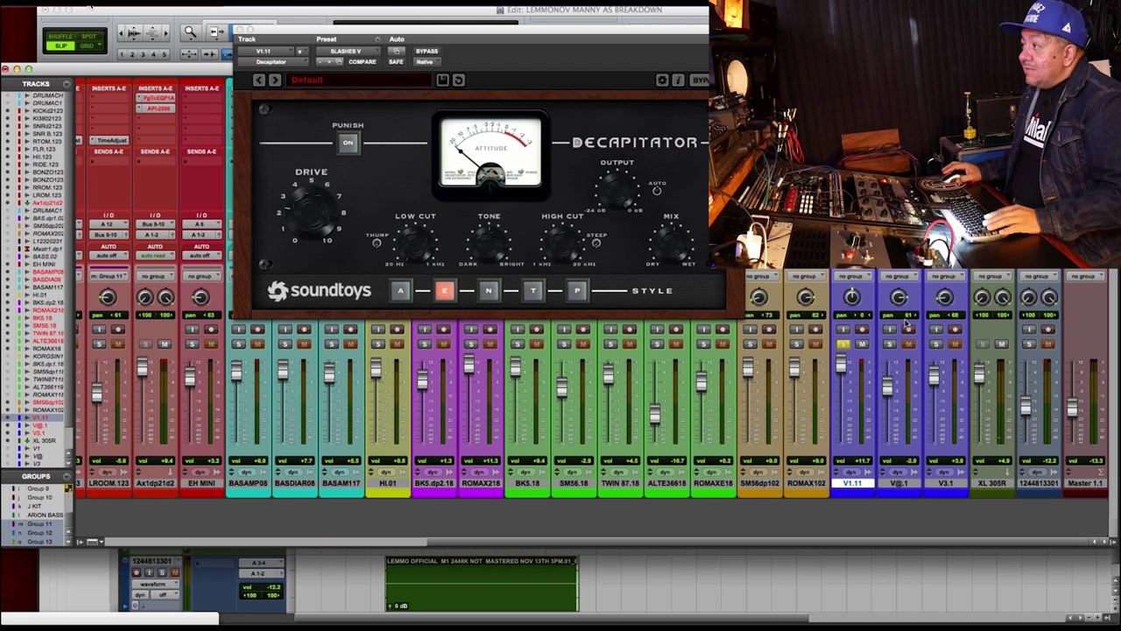
Clear the V1.11 solo and play the vocal in the full mix from 2:21.743, closing the Decapitator window.
{"action": "left_click", "coordinate": [842, 345]}
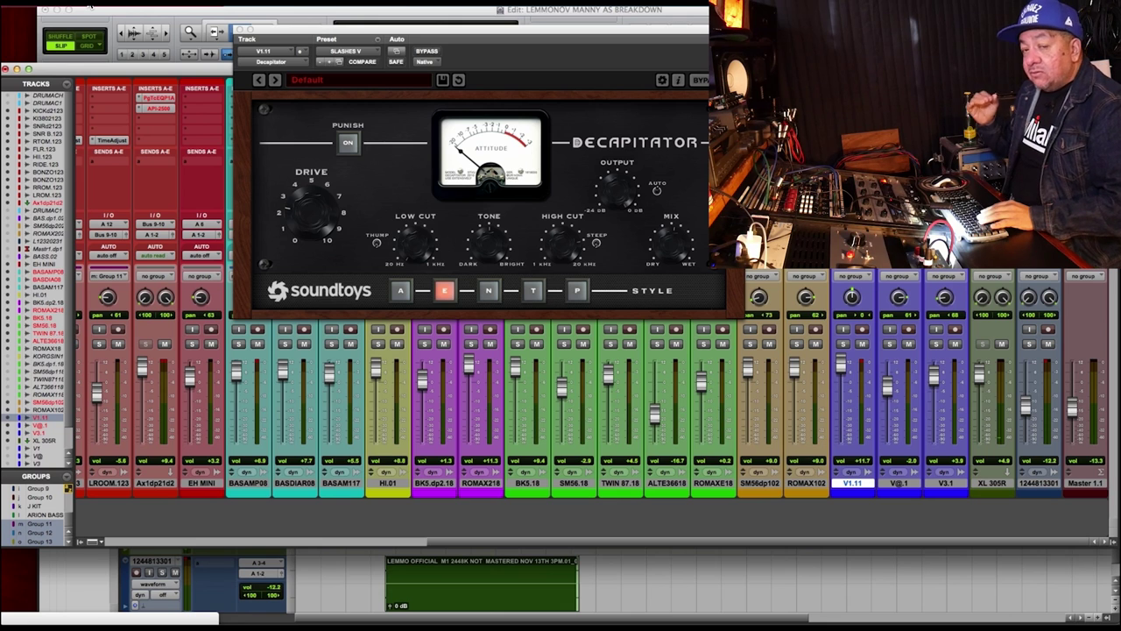
{"action": "key", "text": "space"}
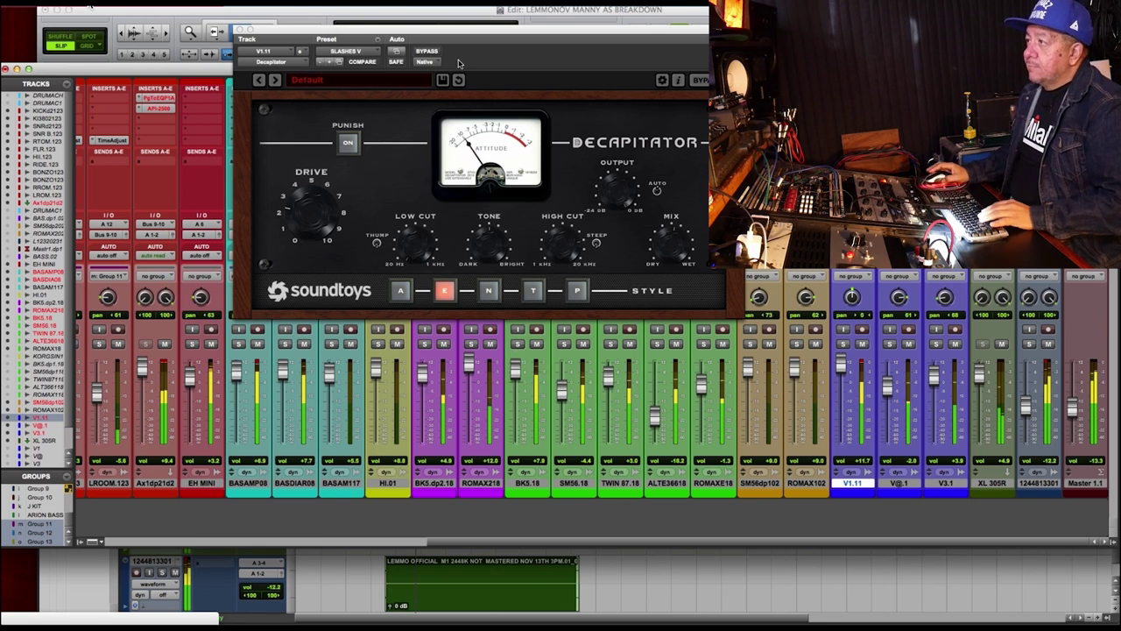
{"action": "left_click", "coordinate": [239, 30]}
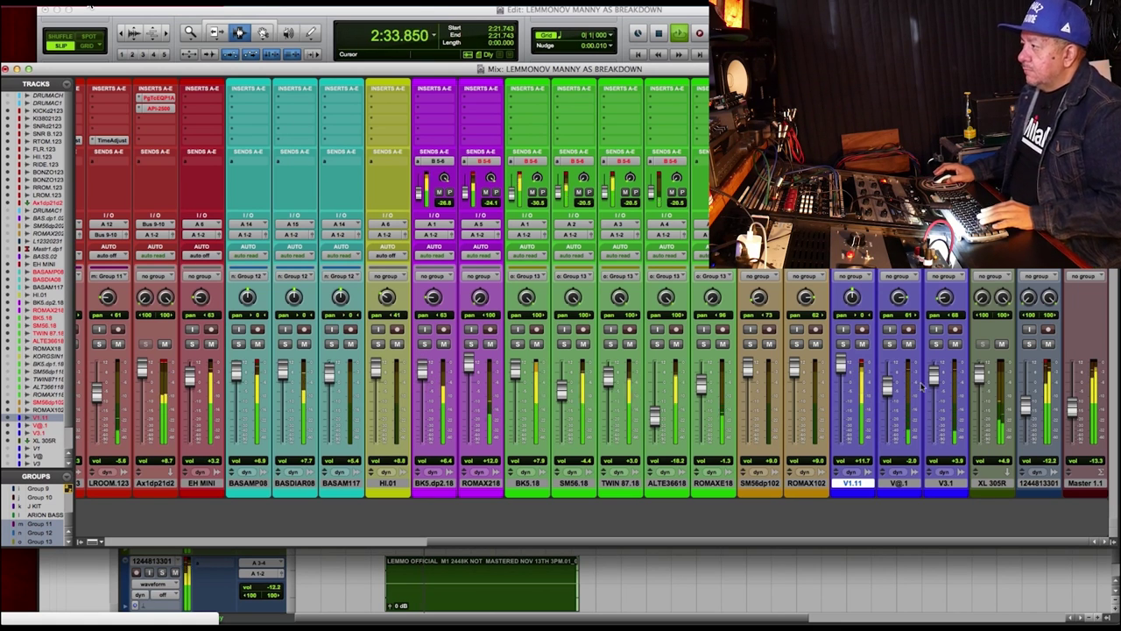
{"action": "key", "text": "space"}
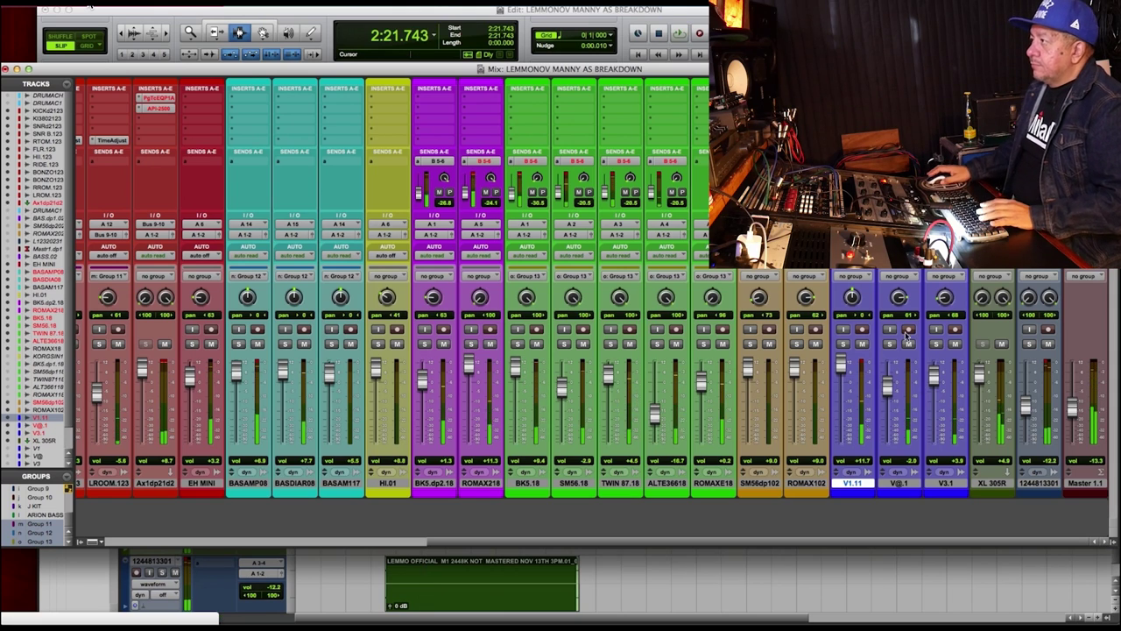
Select the V1.11, V@.1 and V3.1 clips from 2:18.068 and play from there with V1.11 soloed.
{"action": "key", "text": "super+equal"}
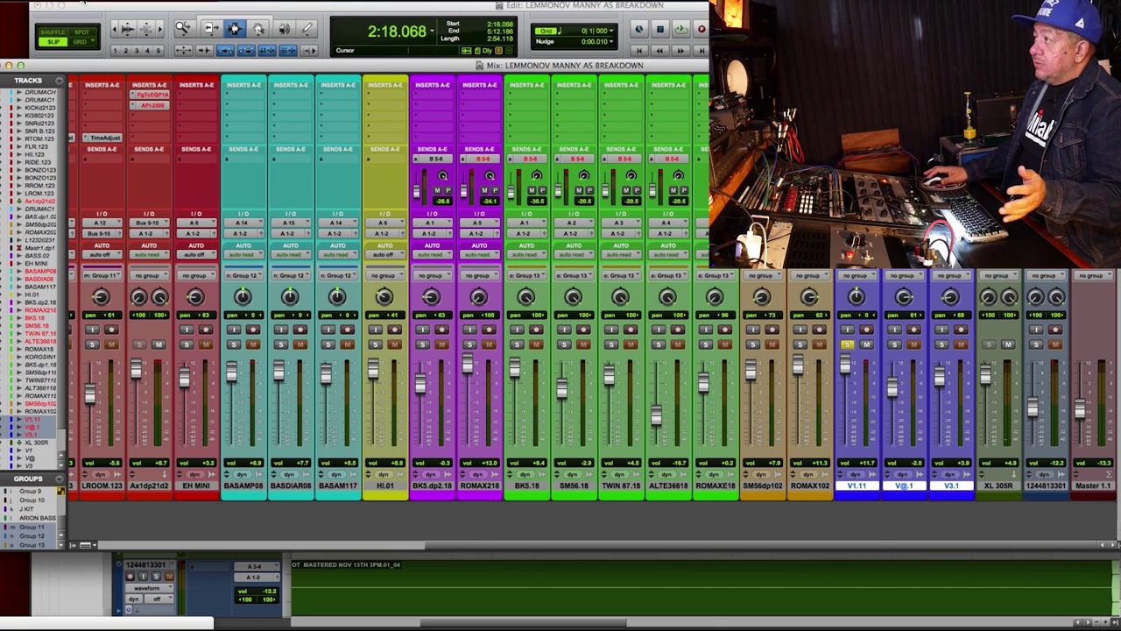
{"action": "key", "text": "super+equal"}
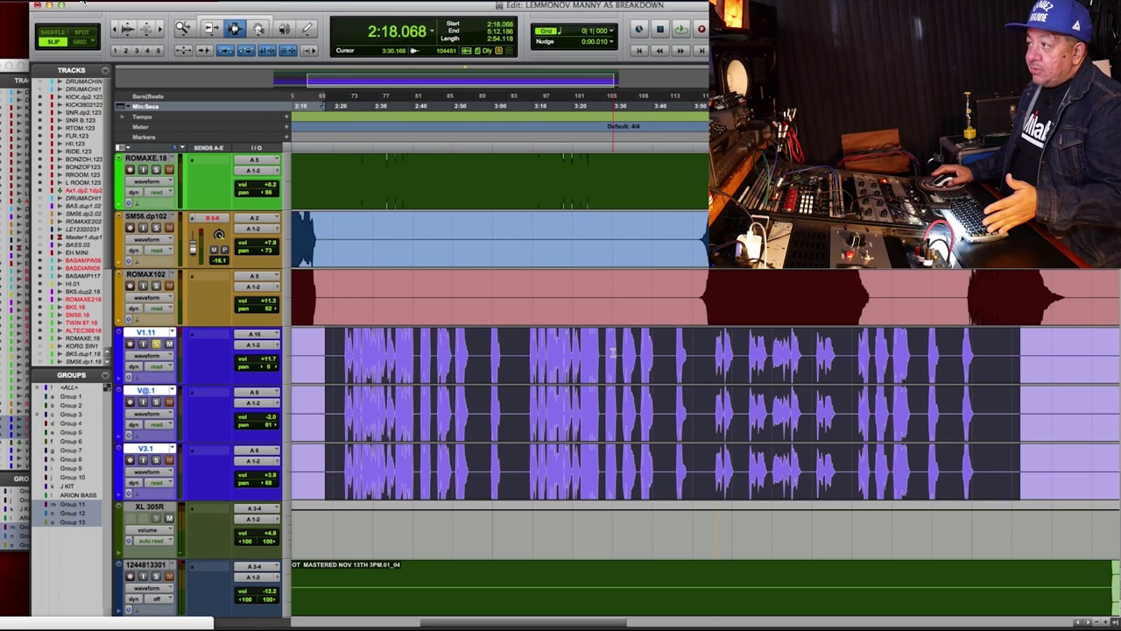
{"action": "key", "text": "super+equal"}
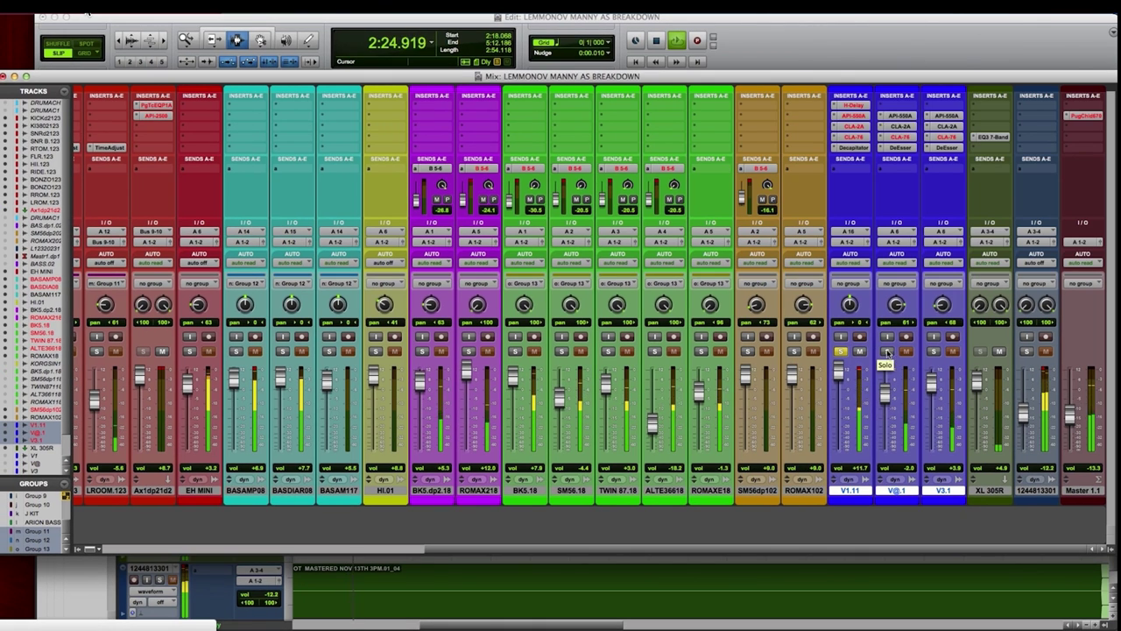
Add V@.1 and V3.1 to the solo during playback, raising V@.1 to +1.8 and V3.1 to +12.0.
{"action": "left_click", "coordinate": [887, 351]}
{"action": "left_click_drag", "start_coordinate": [885, 393], "coordinate": [885, 365]}
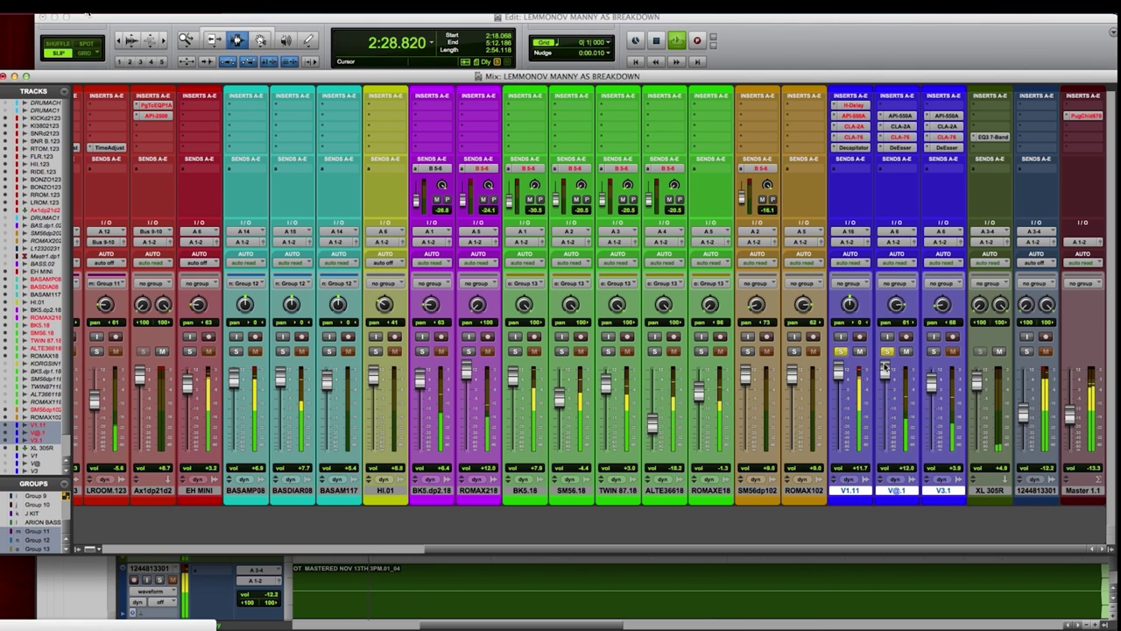
{"action": "left_click", "coordinate": [933, 351]}
{"action": "left_click_drag", "start_coordinate": [931, 384], "coordinate": [888, 387]}
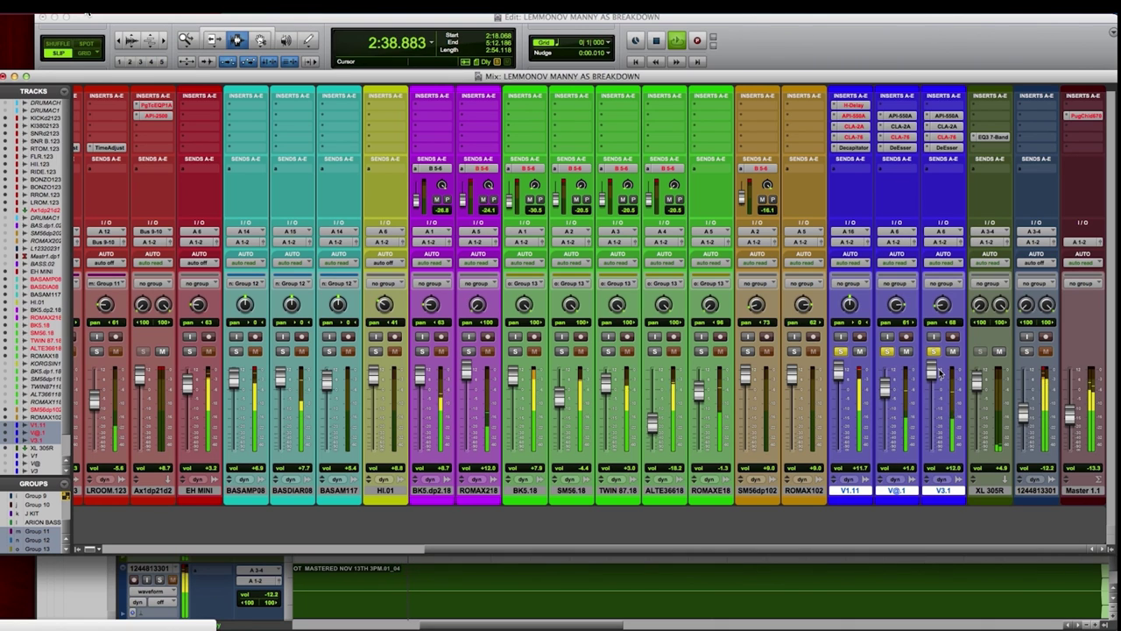
{"action": "key", "text": "space"}
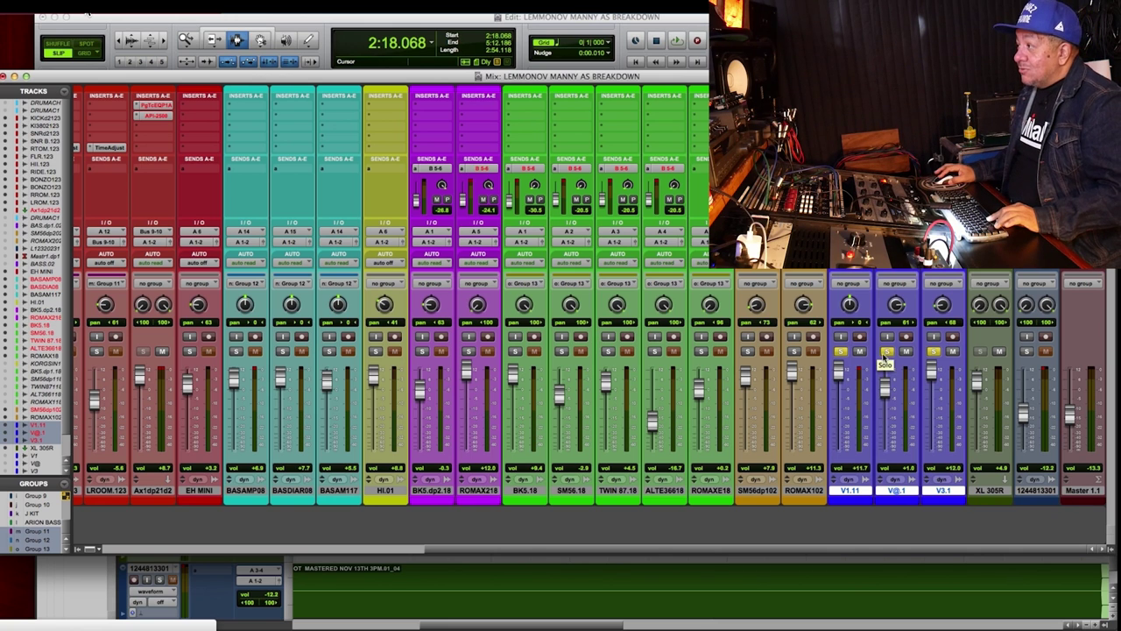
Play the full mix without solos and set the V@.1 fader to +4.8 and the V3.1 fader to +9.8.
{"action": "key", "text": "space"}
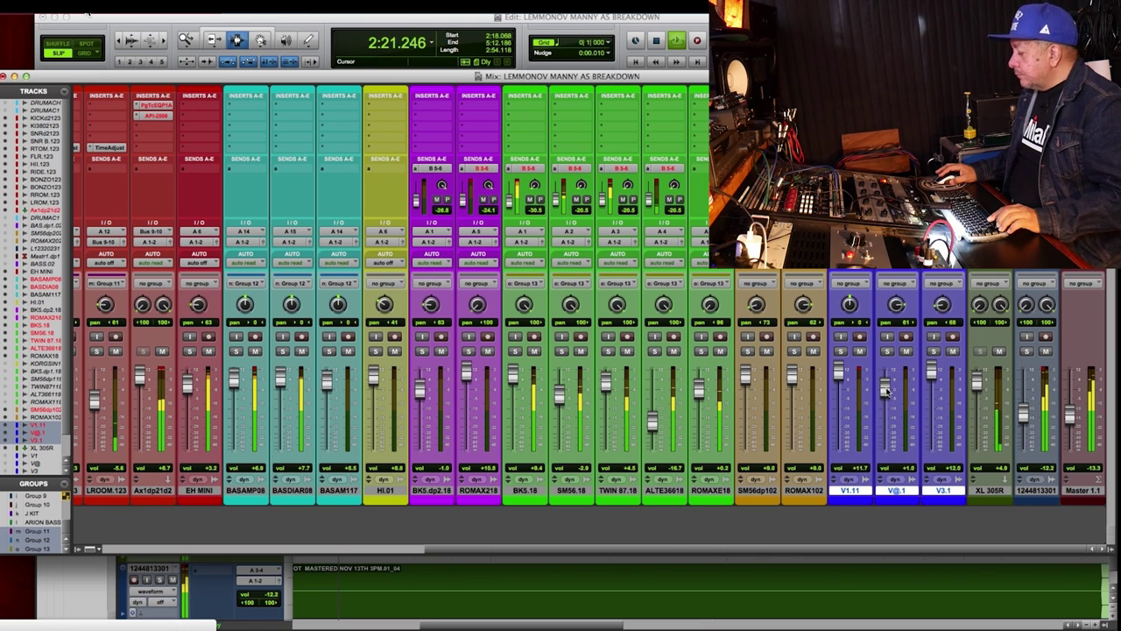
{"action": "left_click_drag", "start_coordinate": [885, 390], "coordinate": [886, 384]}
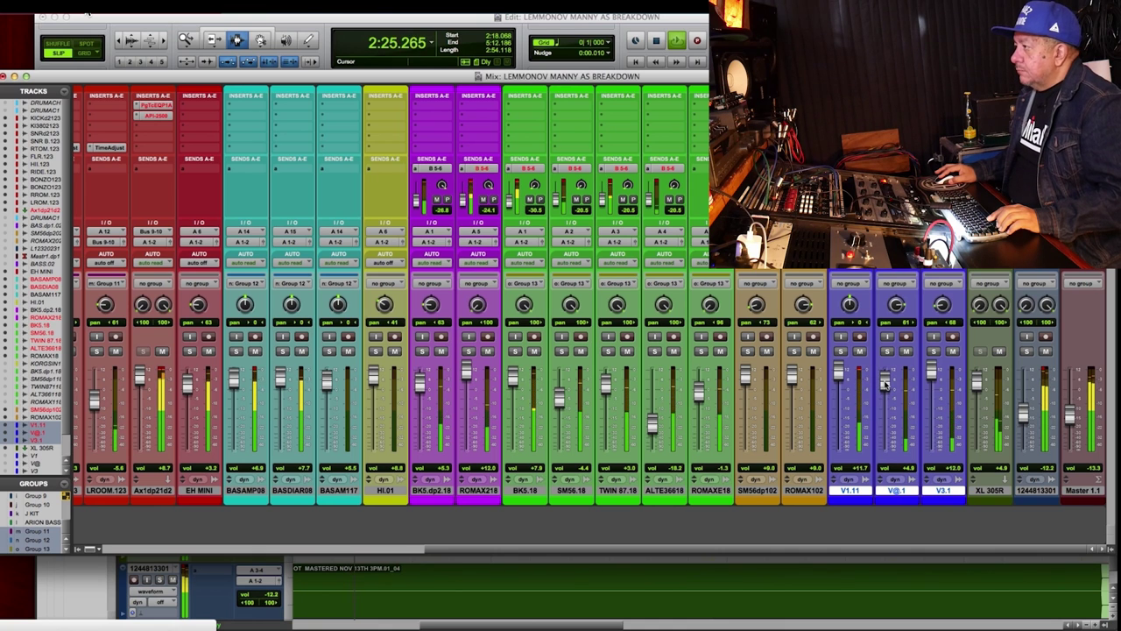
{"action": "left_click_drag", "start_coordinate": [931, 371], "coordinate": [930, 374]}
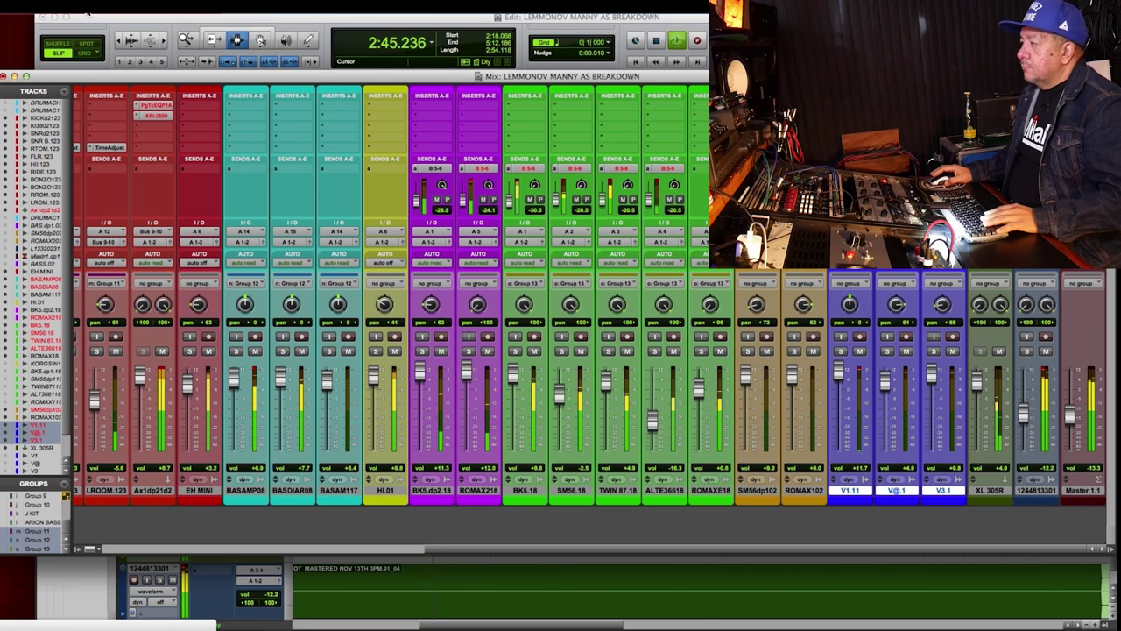
{"action": "key", "text": "space"}
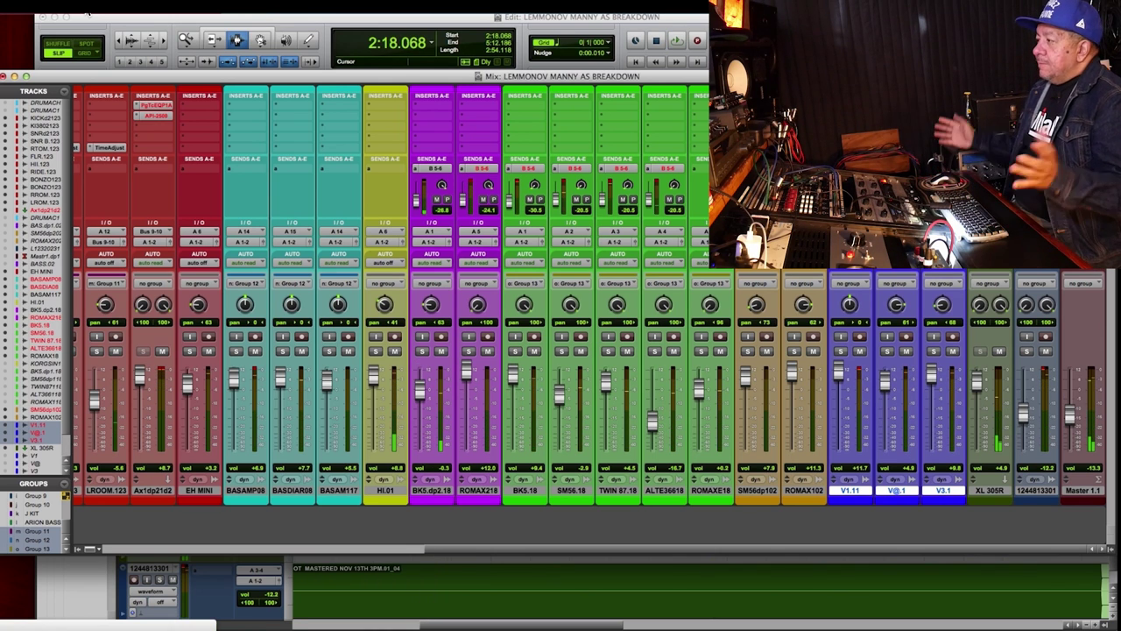
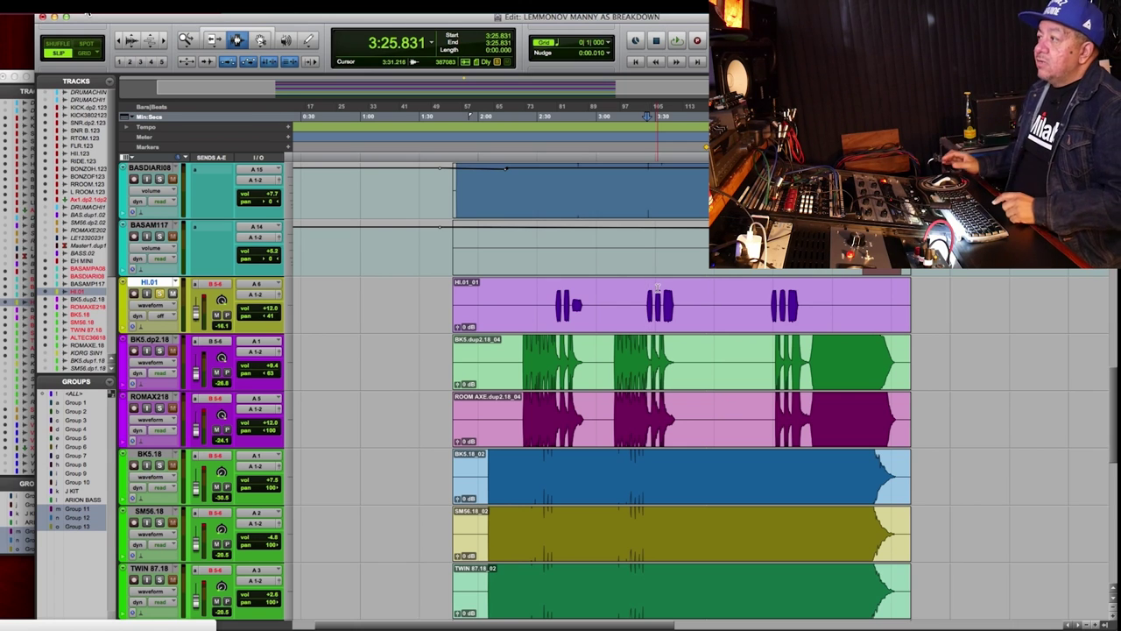
Play from 3:25.831, take HI.01 out of solo, and lower its fader to +1.4 against the full mix.
{"action": "key", "text": "space"}
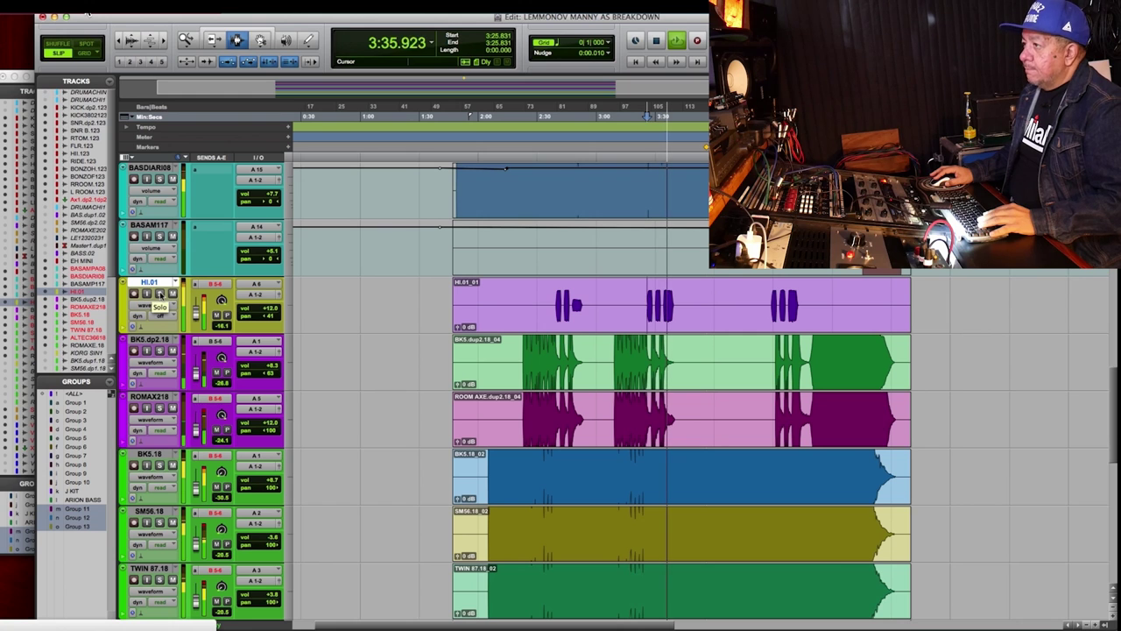
{"action": "key", "text": "super+equal"}
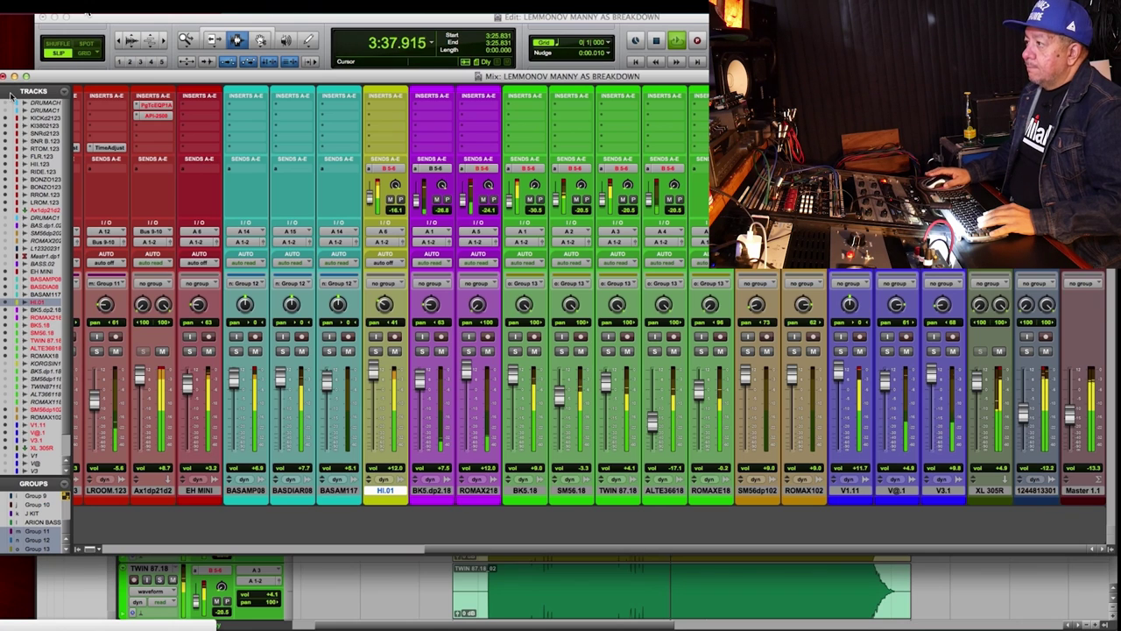
{"action": "left_click_drag", "start_coordinate": [371, 374], "coordinate": [373, 385]}
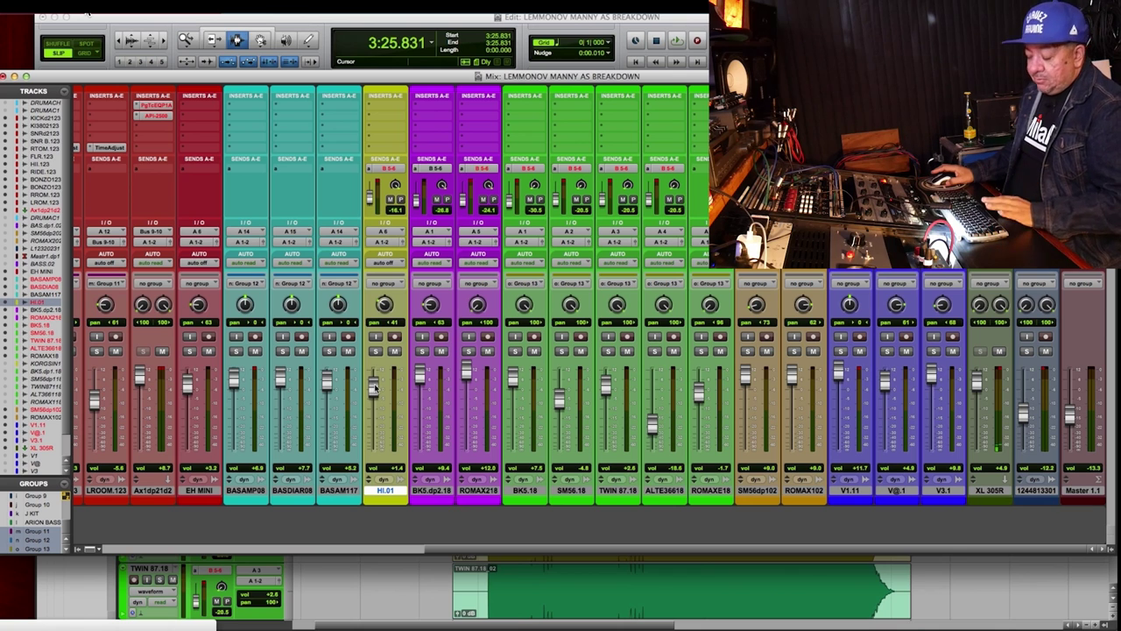
{"action": "key", "text": "space"}
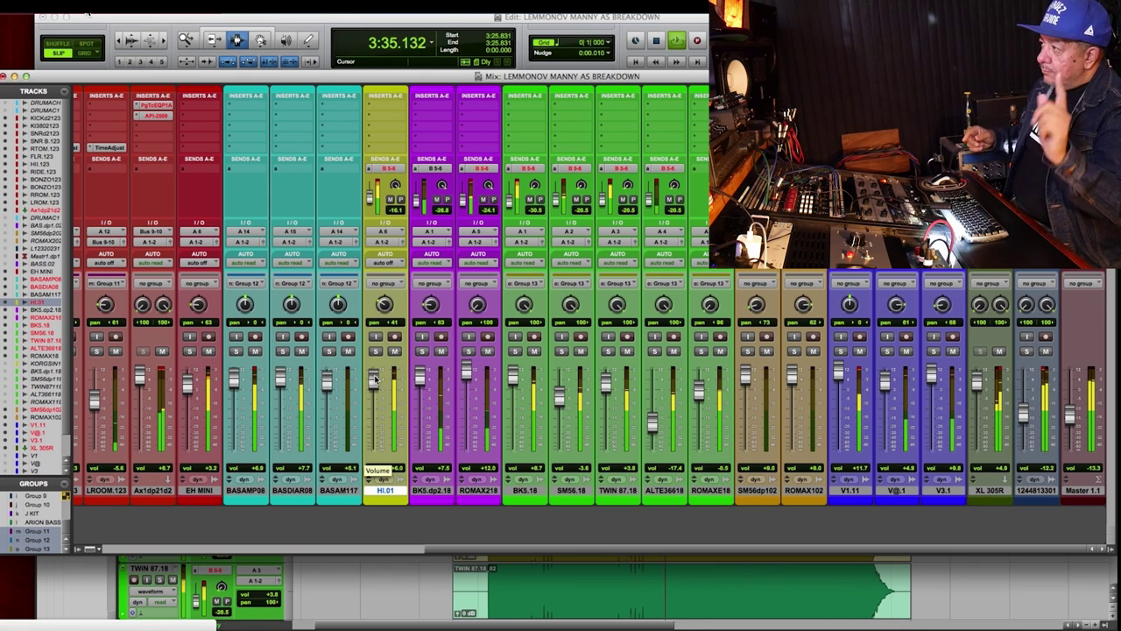
Play from 3:51.859 with the BK5.18–ROMAXE18 guitar tracks soloed, checking them in both the Mix and Edit windows.
{"action": "key", "text": "space"}
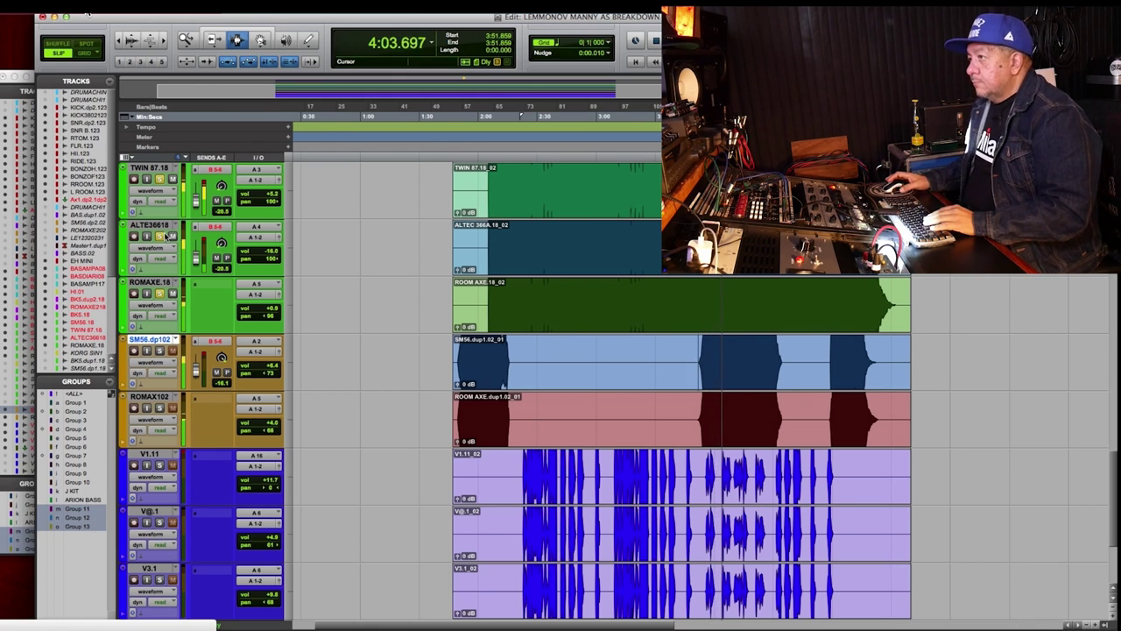
{"action": "key", "text": "super+equal"}
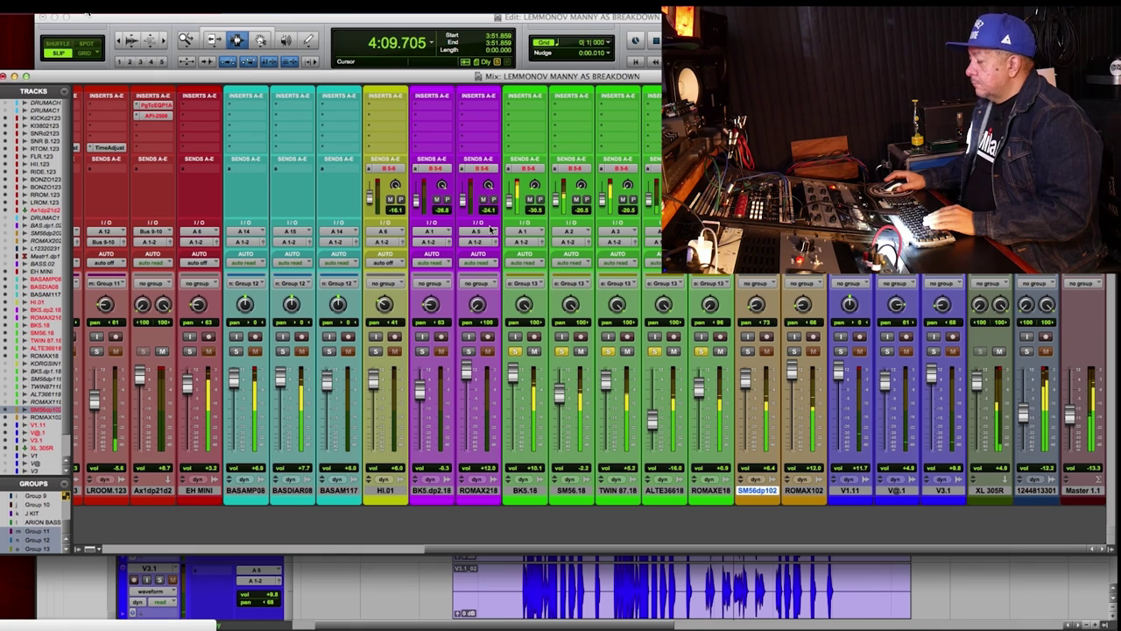
{"action": "left_click", "coordinate": [87, 12]}
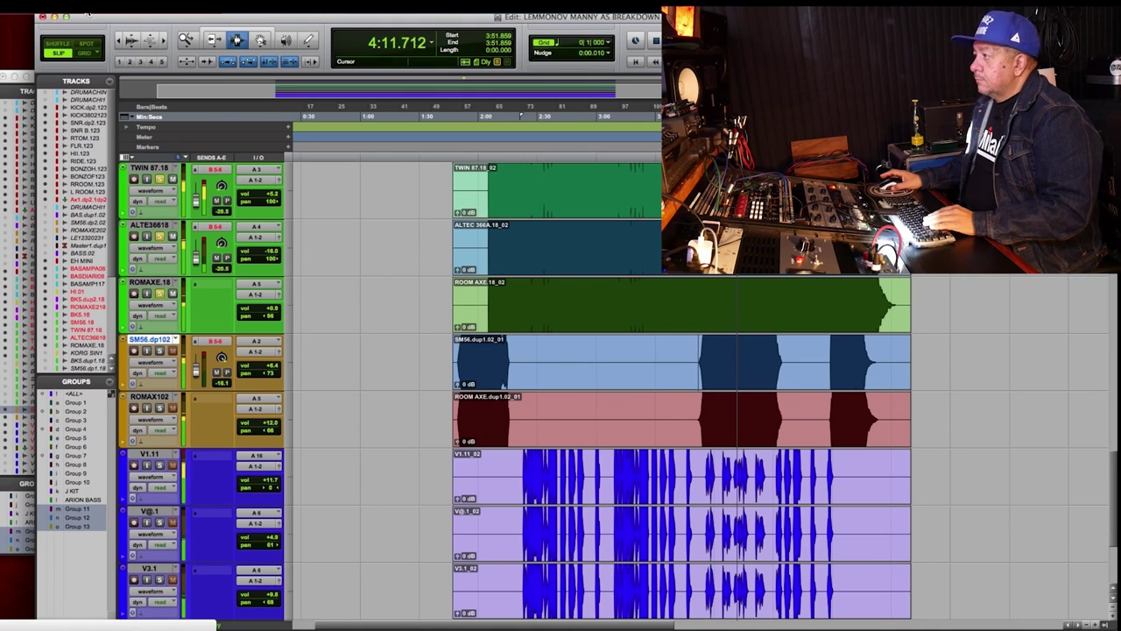
{"action": "key", "text": "space"}
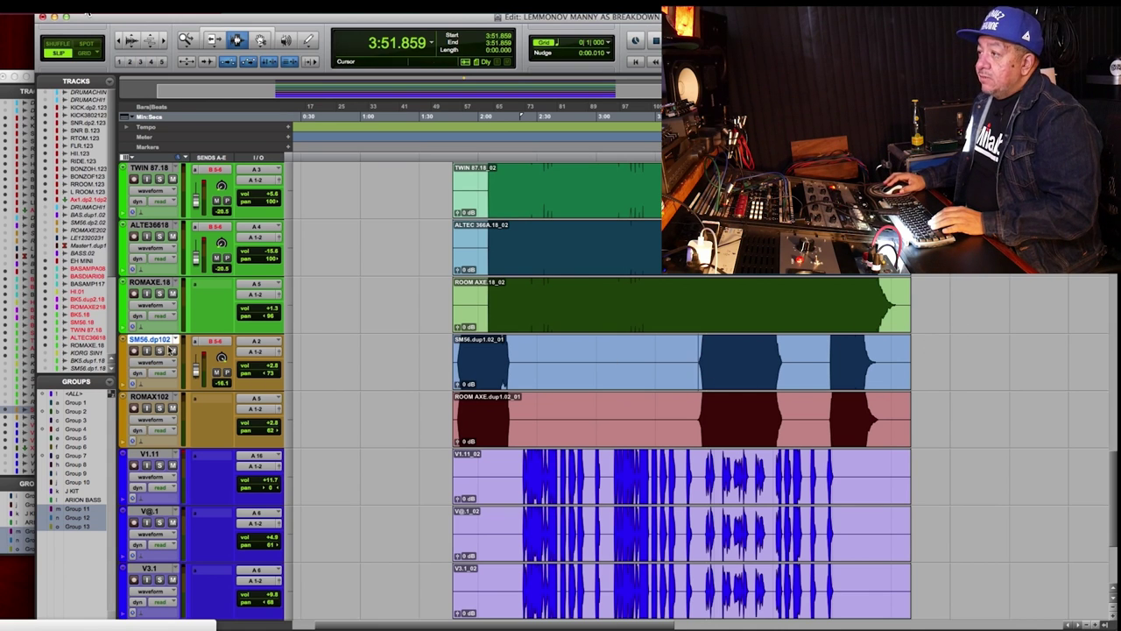
Solo SM56.dp102 and ROMAX102 and play them from 3:50.064, just before their second waveform block.
{"action": "left_click", "coordinate": [697, 364]}
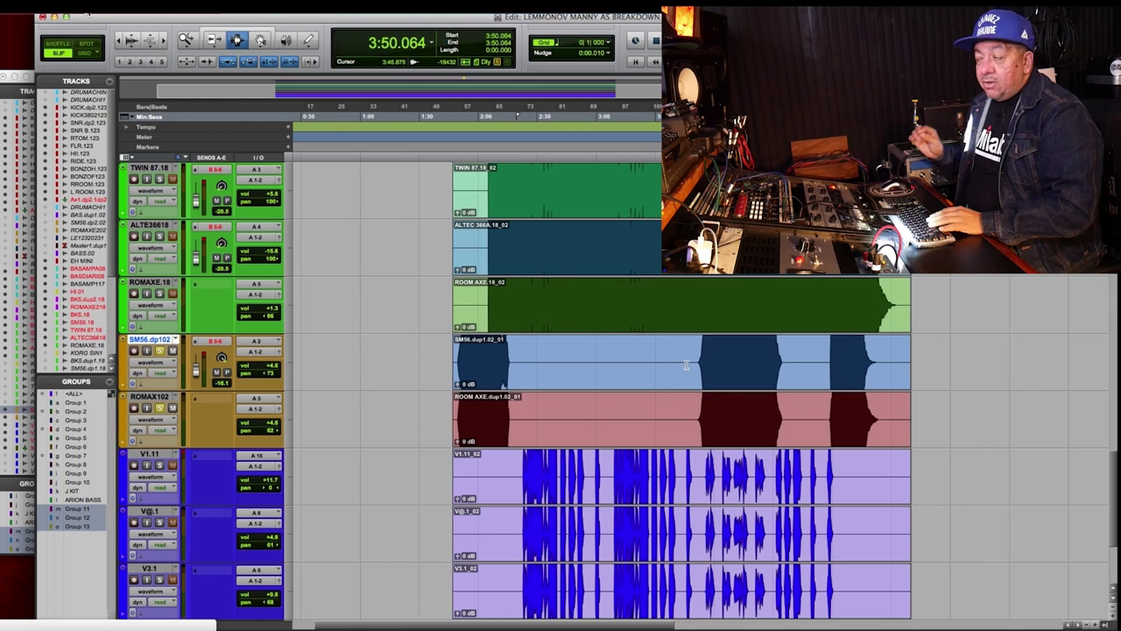
{"action": "key", "text": "space"}
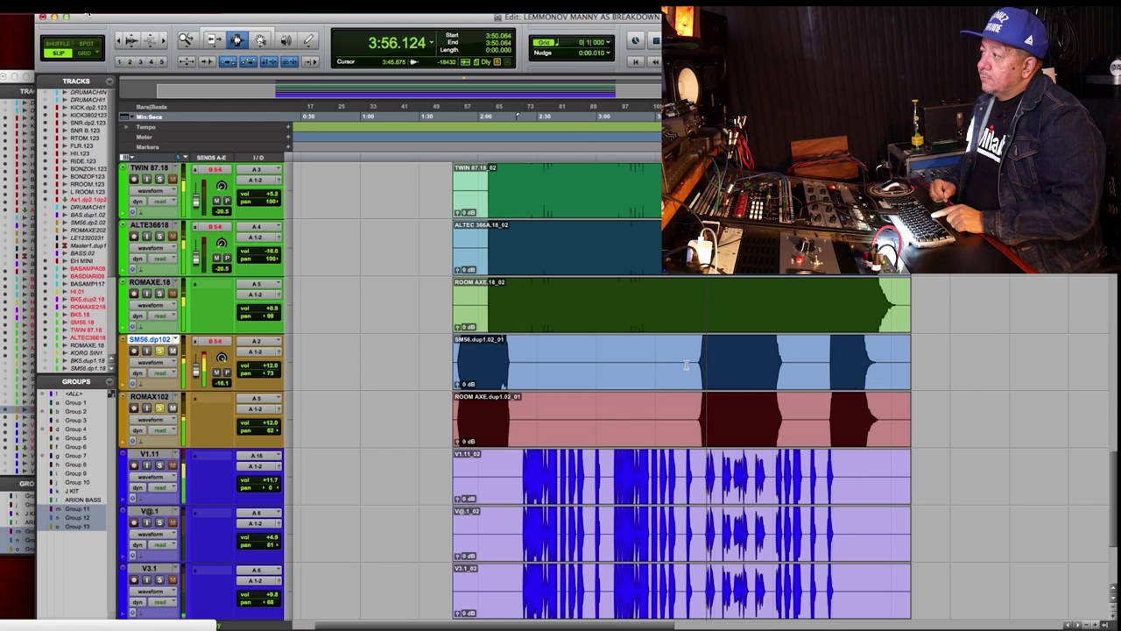
{"action": "key", "text": "space"}
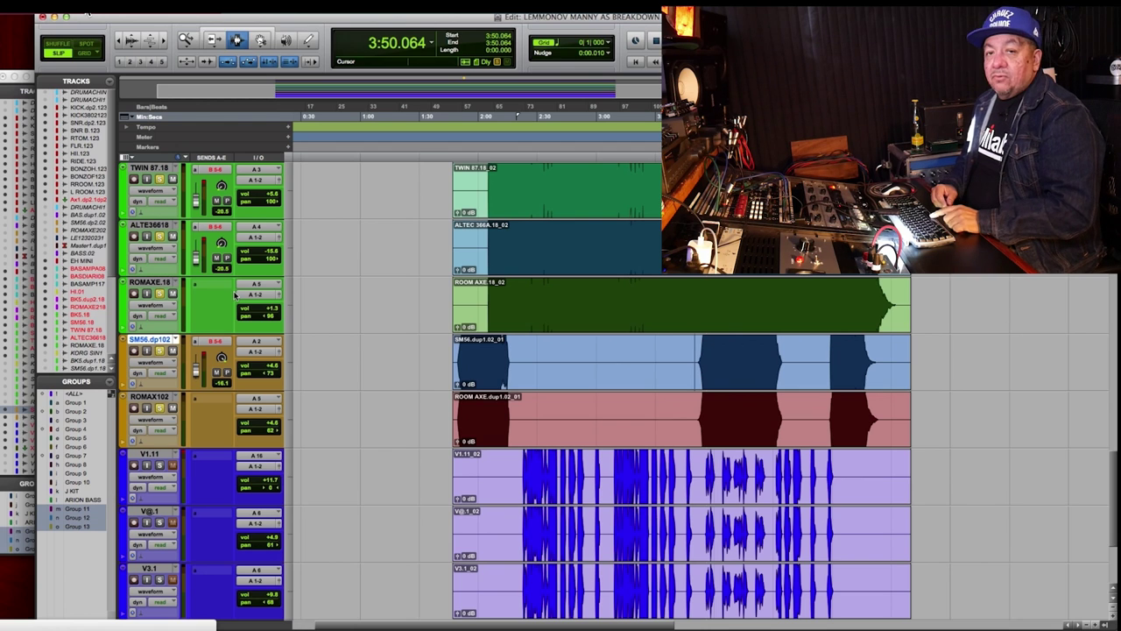
Play from 3:50.064 with the soloed guitars, adding the drum and bass tracks to the solo to compare them together.
{"action": "key", "text": "space"}
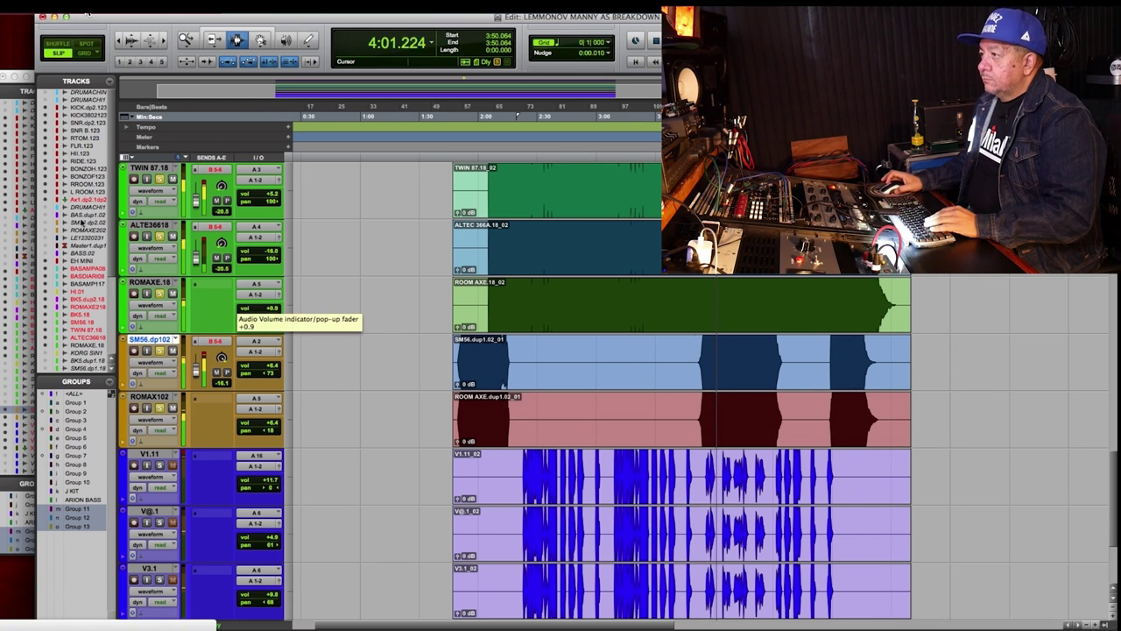
{"action": "scroll", "coordinate": [245, 308], "scroll_direction": "up", "scroll_amount": 10}
{"action": "scroll", "coordinate": [173, 236], "scroll_direction": "up", "scroll_amount": 2}
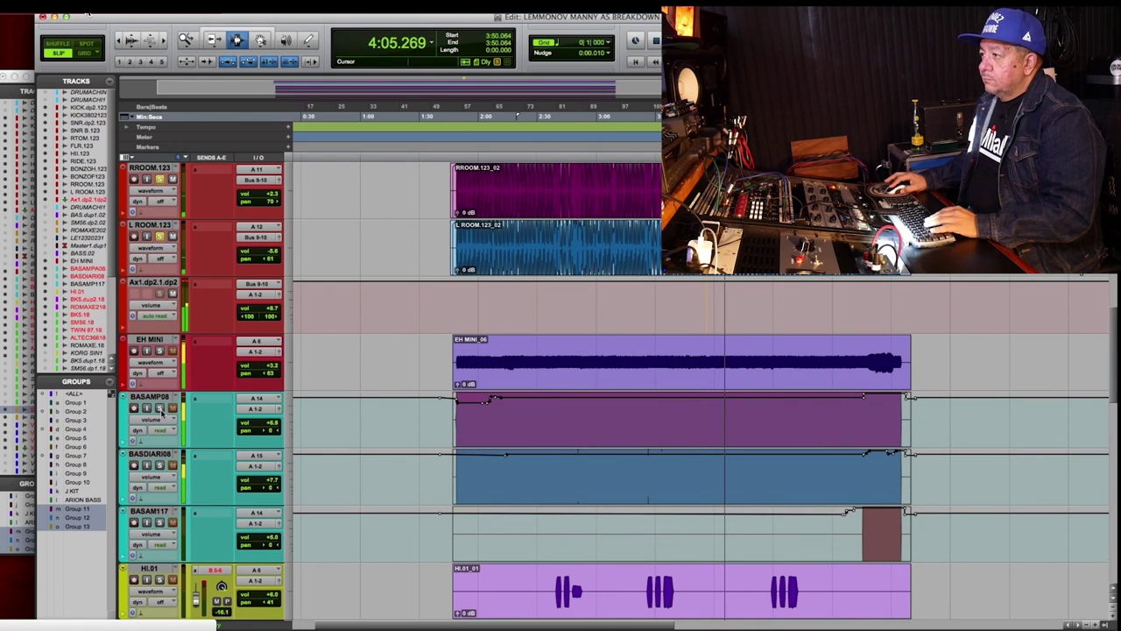
{"action": "scroll", "coordinate": [207, 448], "scroll_direction": "down", "scroll_amount": 4}
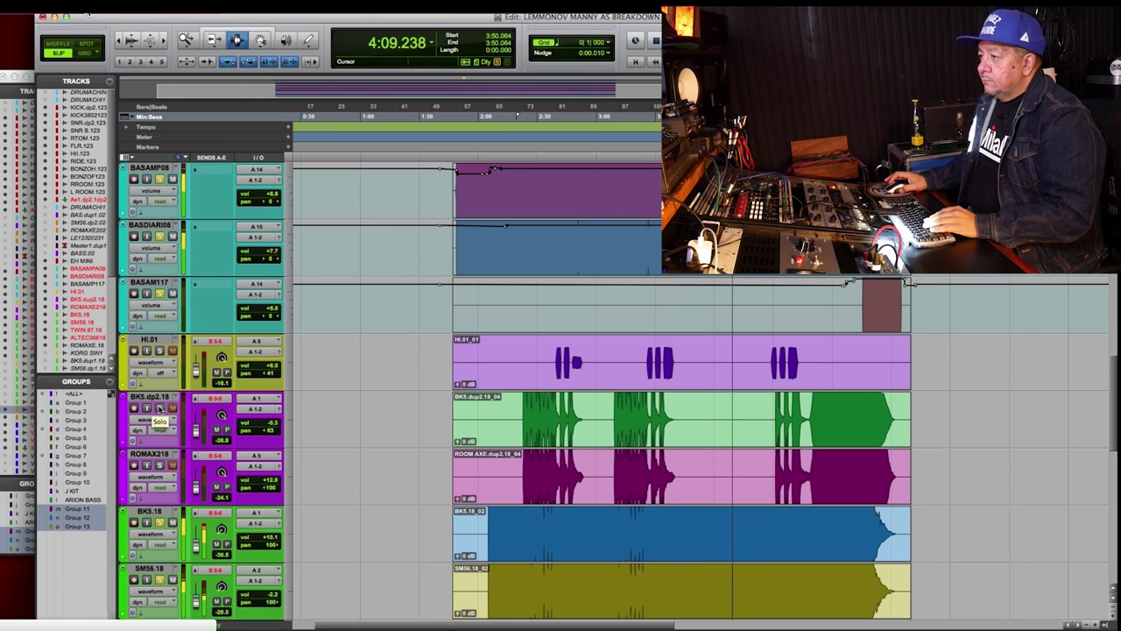
{"action": "scroll", "coordinate": [158, 408], "scroll_direction": "down", "scroll_amount": 2}
{"action": "scroll", "coordinate": [210, 407], "scroll_direction": "down", "scroll_amount": 2}
{"action": "scroll", "coordinate": [210, 407], "scroll_direction": "down", "scroll_amount": 1}
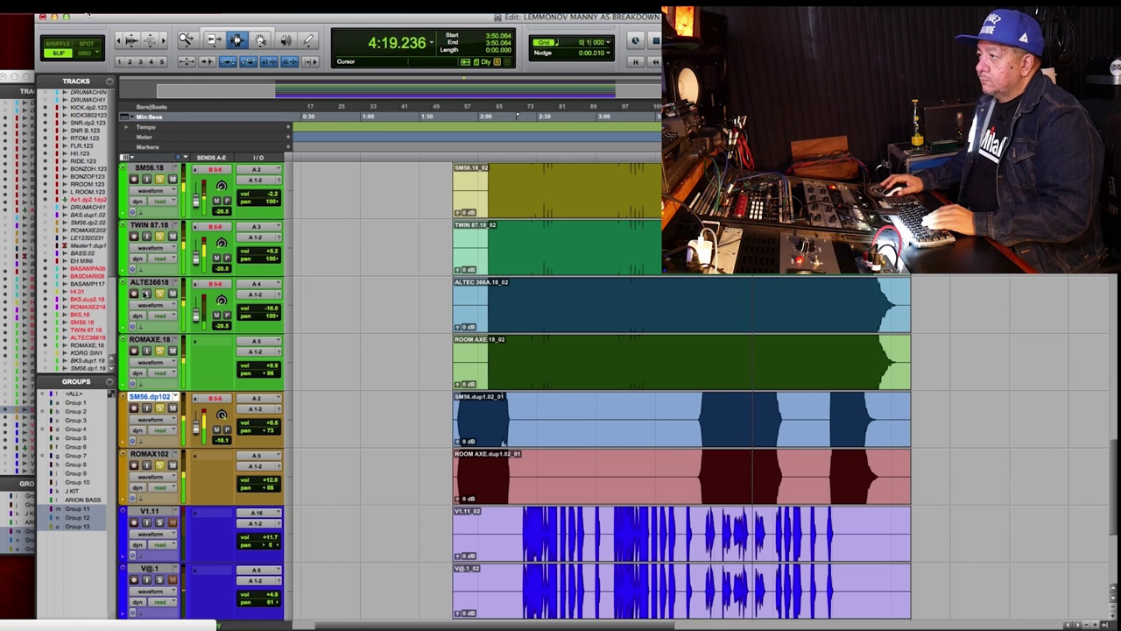
Take the BK5.18–ROMAXE18 guitars, the bass tracks and the drum tracks back out of solo during playback, and stop.
{"action": "scroll", "coordinate": [160, 296], "scroll_direction": "up", "scroll_amount": 5}
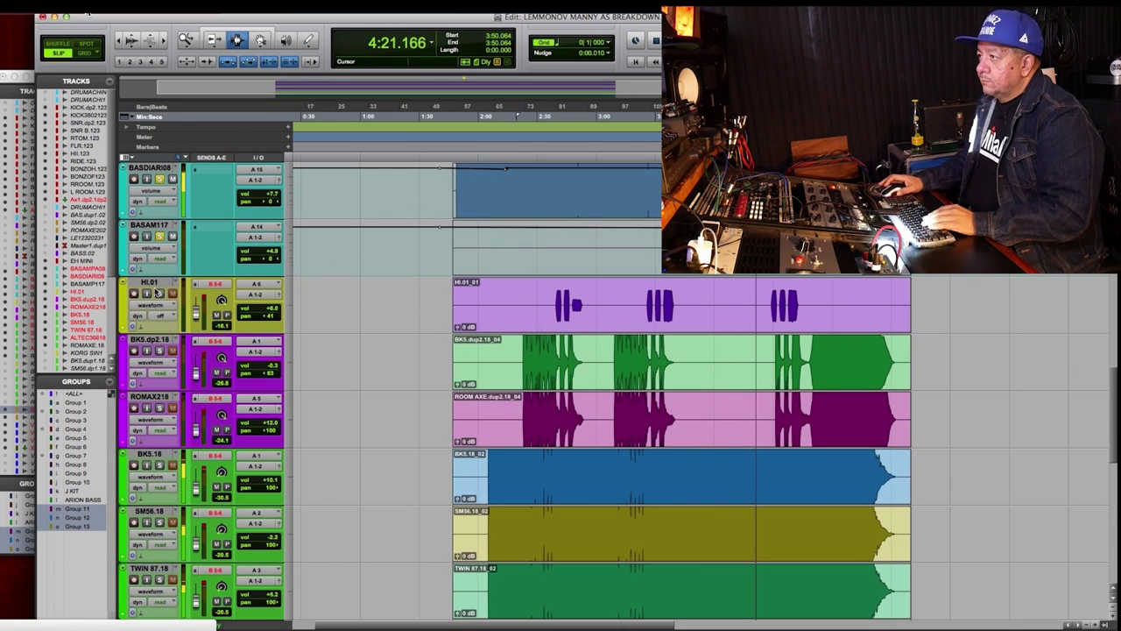
{"action": "scroll", "coordinate": [160, 241], "scroll_direction": "up", "scroll_amount": 2}
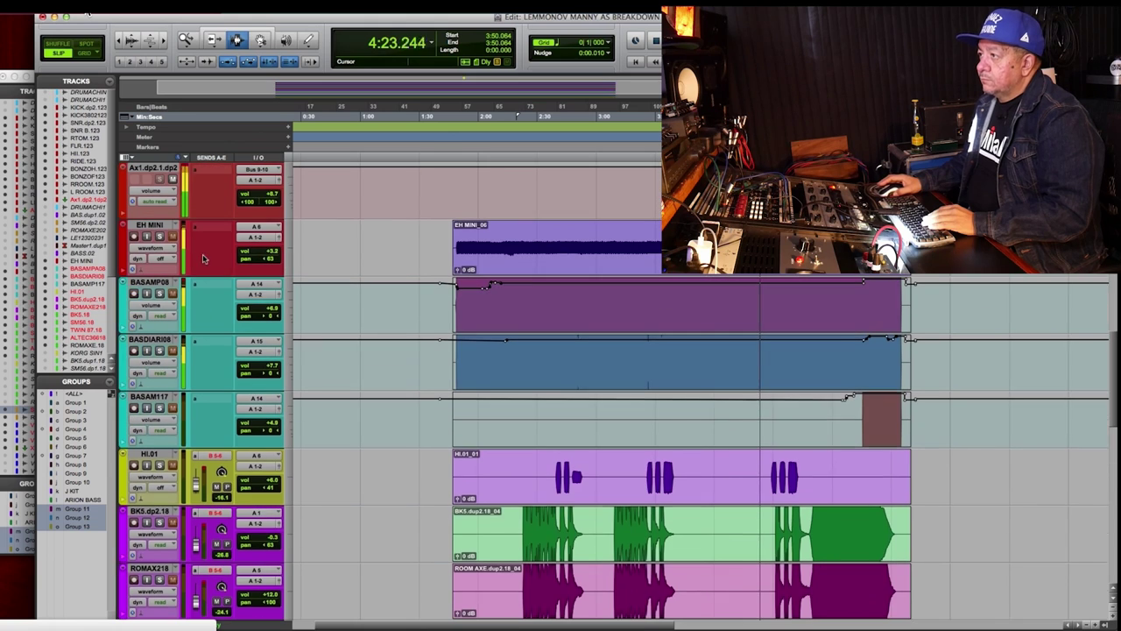
{"action": "scroll", "coordinate": [165, 246], "scroll_direction": "up", "scroll_amount": 1}
{"action": "scroll", "coordinate": [165, 246], "scroll_direction": "up", "scroll_amount": 2}
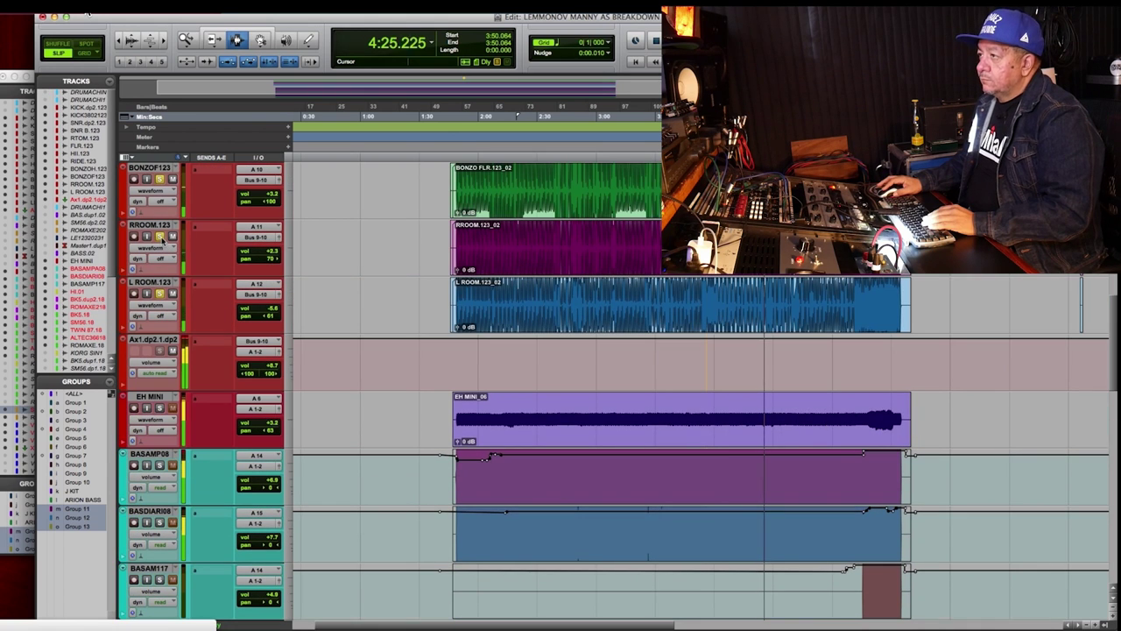
{"action": "scroll", "coordinate": [243, 283], "scroll_direction": "down", "scroll_amount": 5}
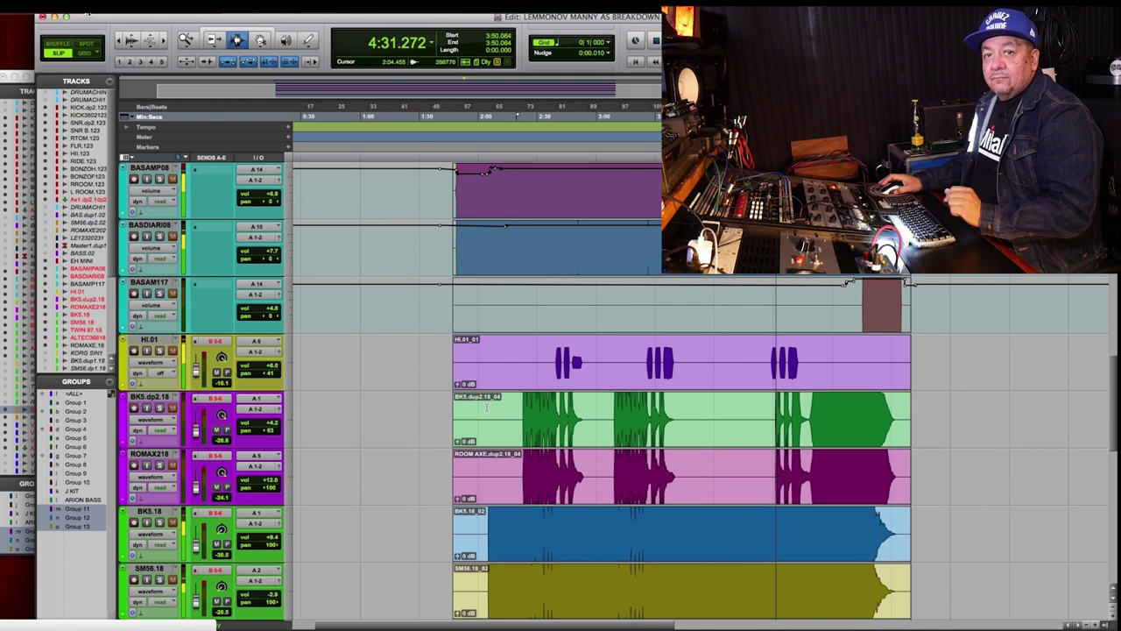
{"action": "key", "text": "space"}
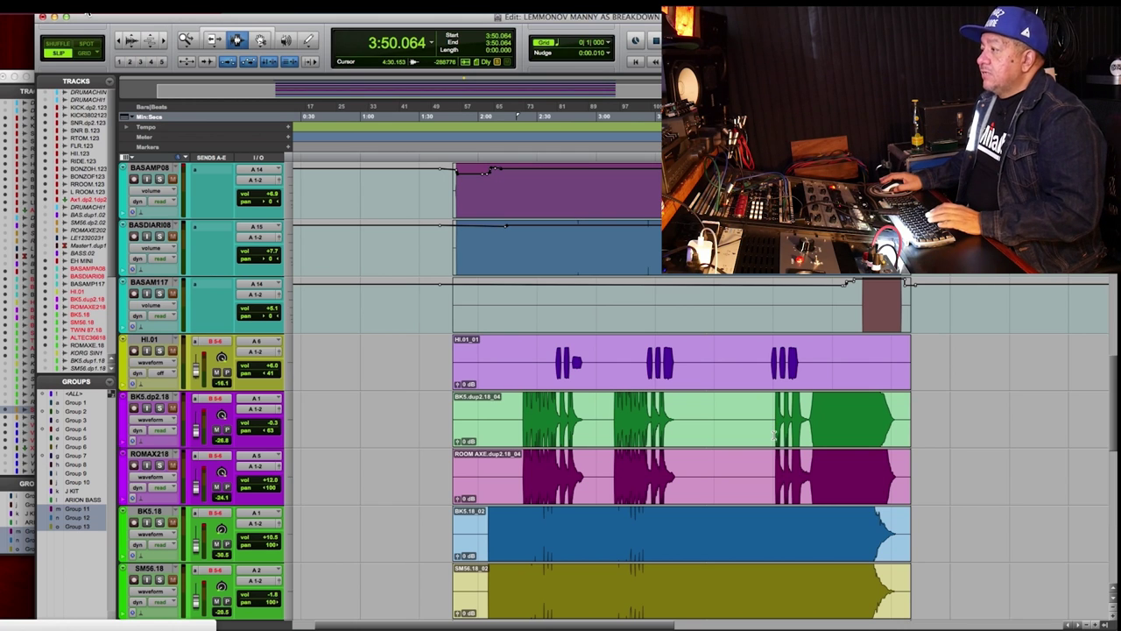
Play SM56.dp102 and ROMAX102 from 4:57.976, before their third waveform block, first alone and again with the BK5.18–ROMAXE18 guitars soloed.
{"action": "scroll", "coordinate": [773, 435], "scroll_direction": "down", "scroll_amount": 7}
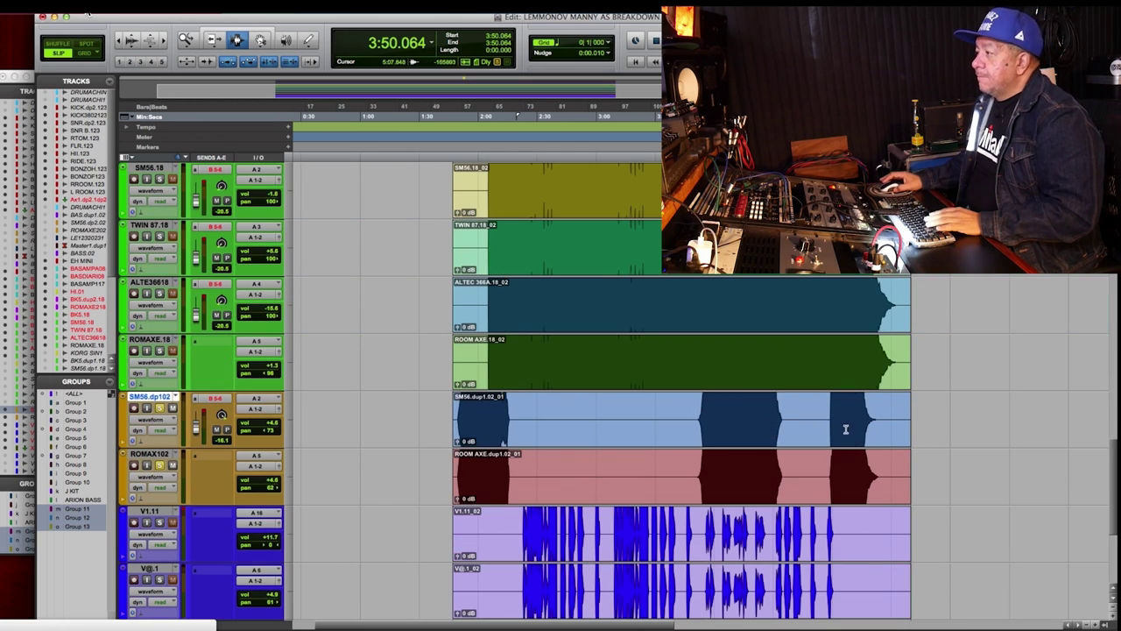
{"action": "left_click", "coordinate": [828, 427]}
{"action": "key", "text": "space"}
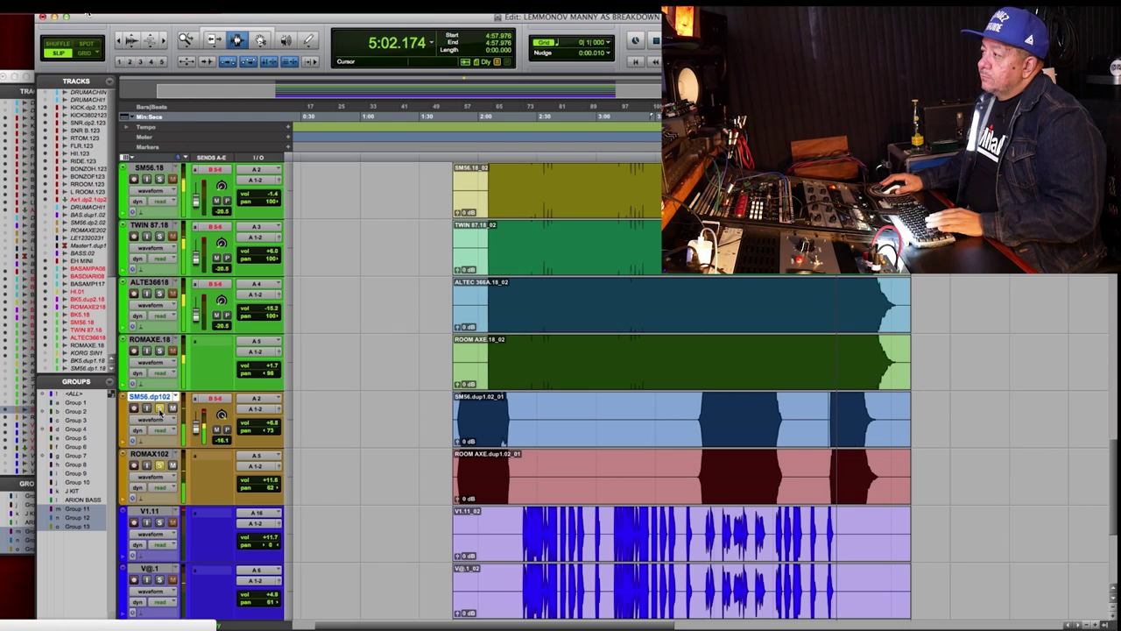
{"action": "scroll", "coordinate": [161, 421], "scroll_direction": "down", "scroll_amount": 2}
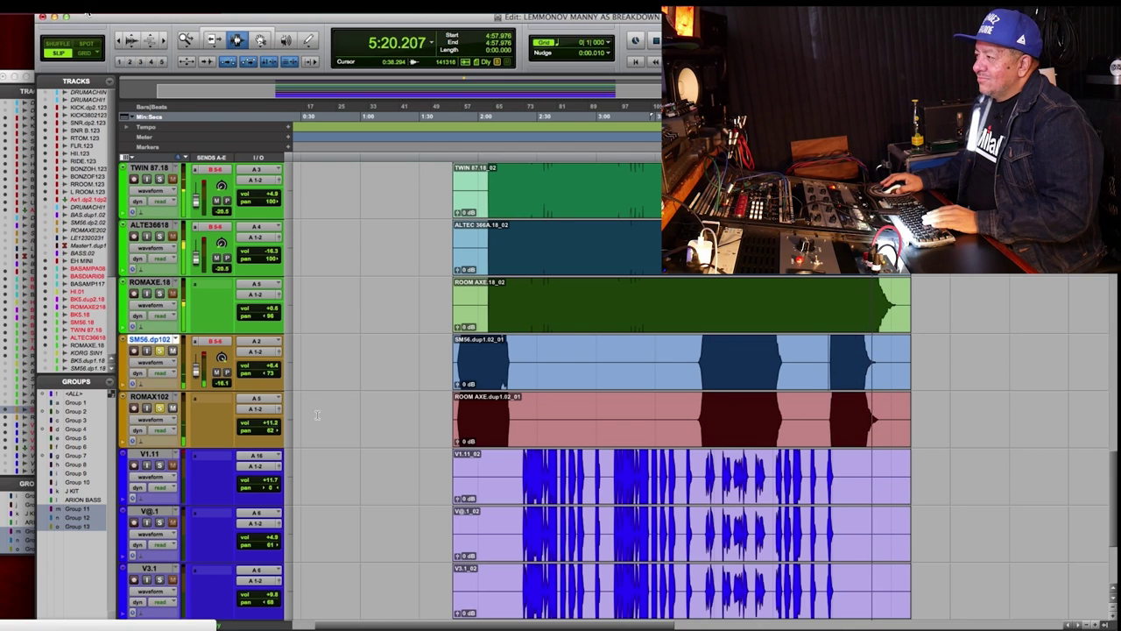
{"action": "key", "text": "space"}
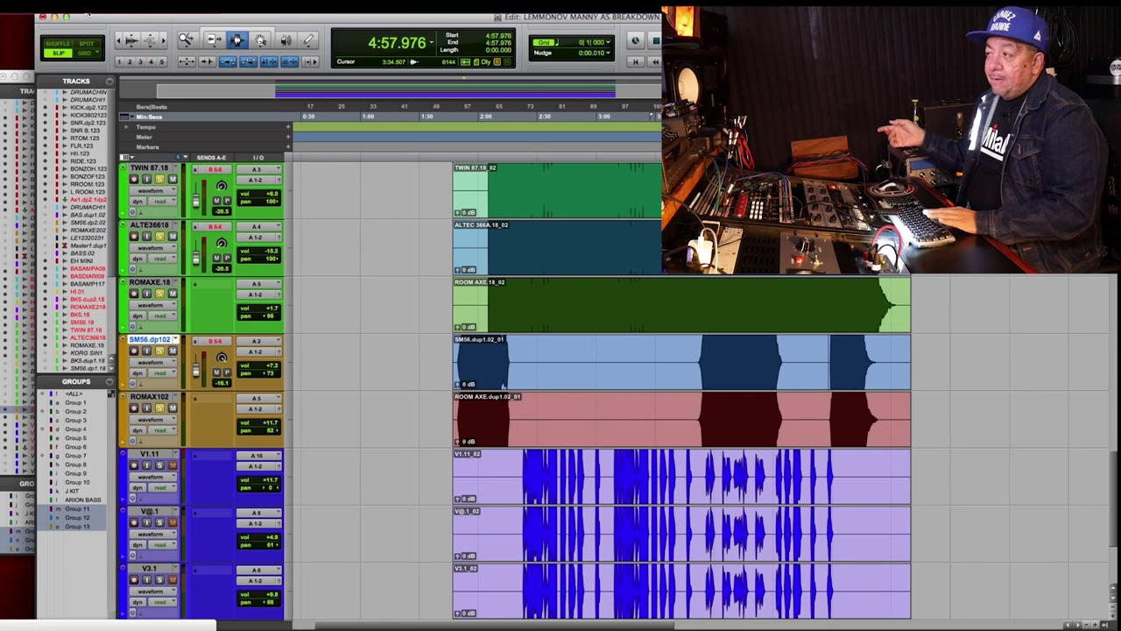
{"action": "key", "text": "space"}
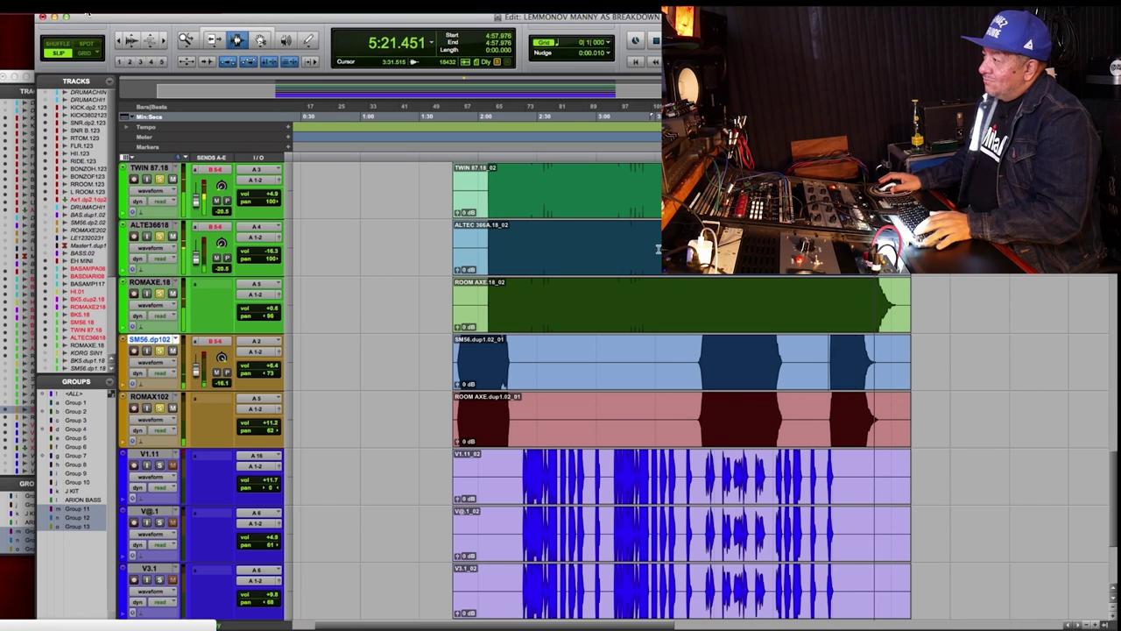
{"action": "key", "text": "space"}
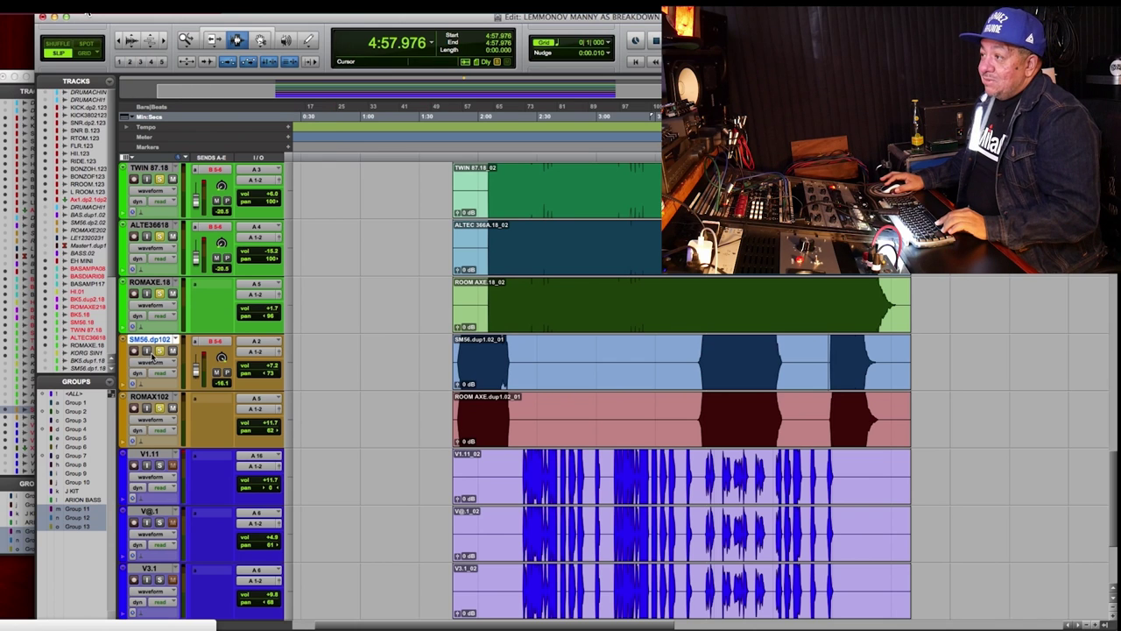
Clear the guitar solos and play the full mix from 3:54.850, placing the cursor on the V1.11 vocal track.
{"action": "scroll", "coordinate": [435, 410], "scroll_direction": "down", "scroll_amount": 3}
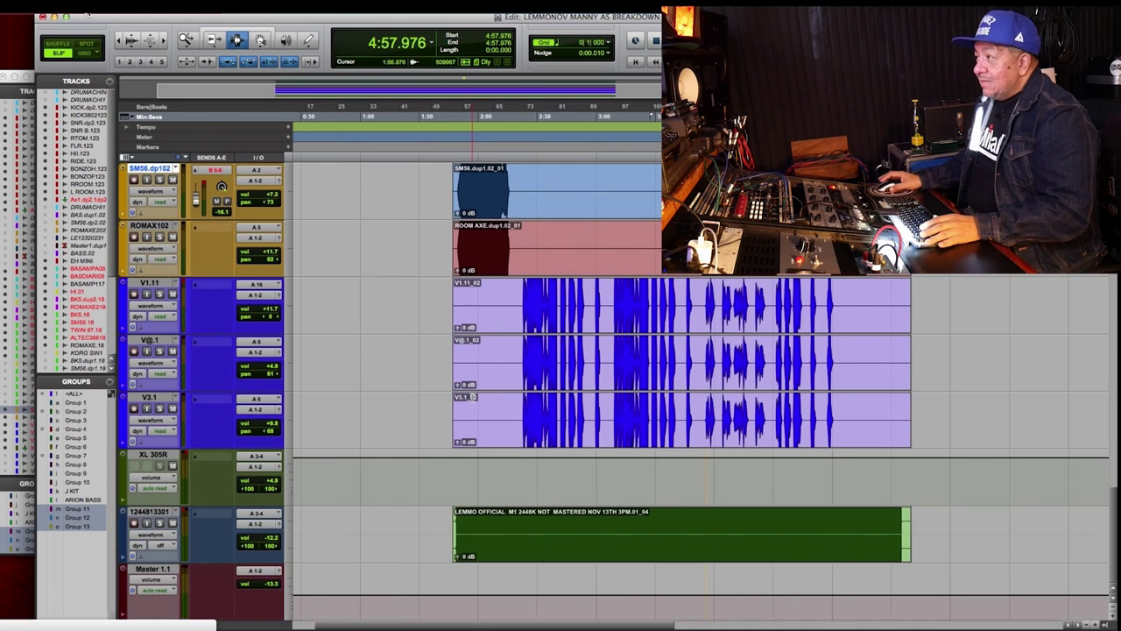
{"action": "left_click", "coordinate": [703, 300]}
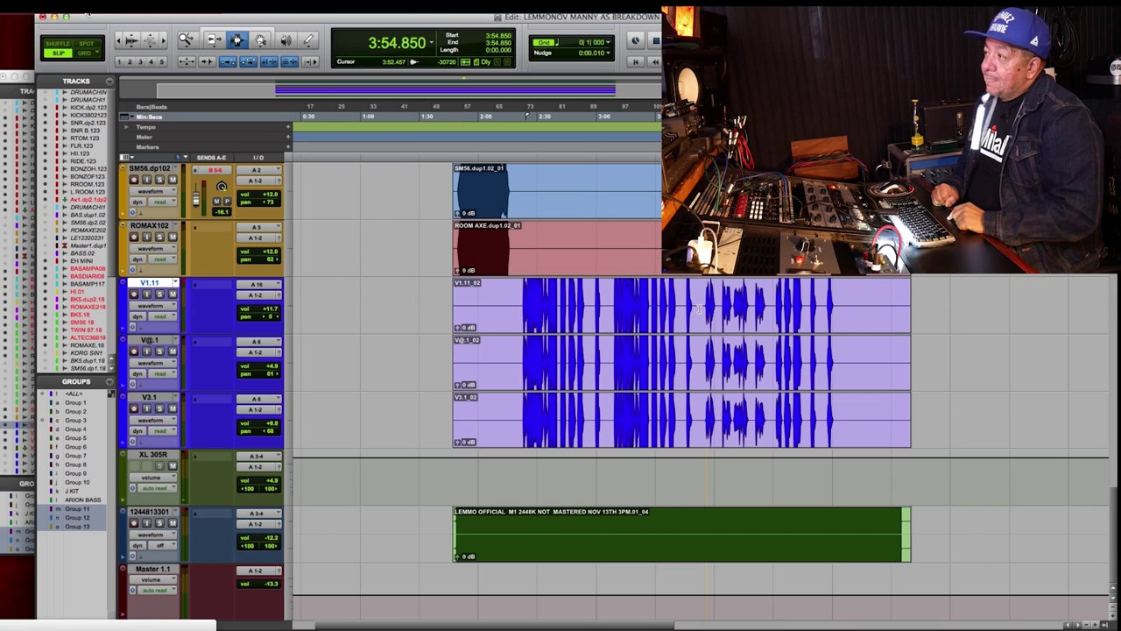
{"action": "key", "text": "space"}
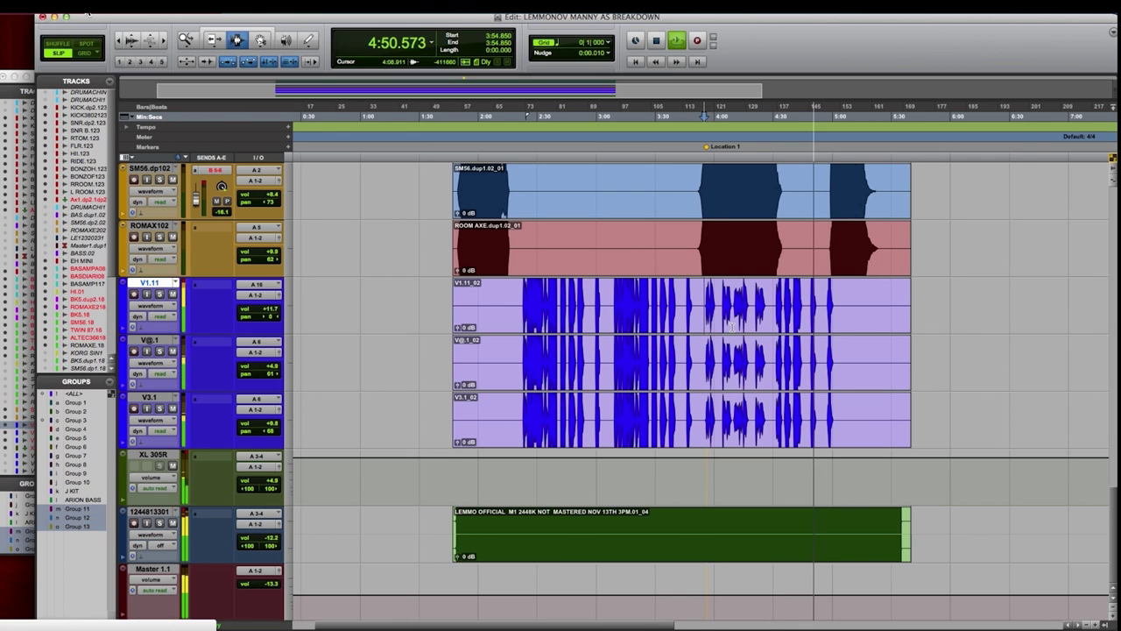
{"action": "key", "text": "space"}
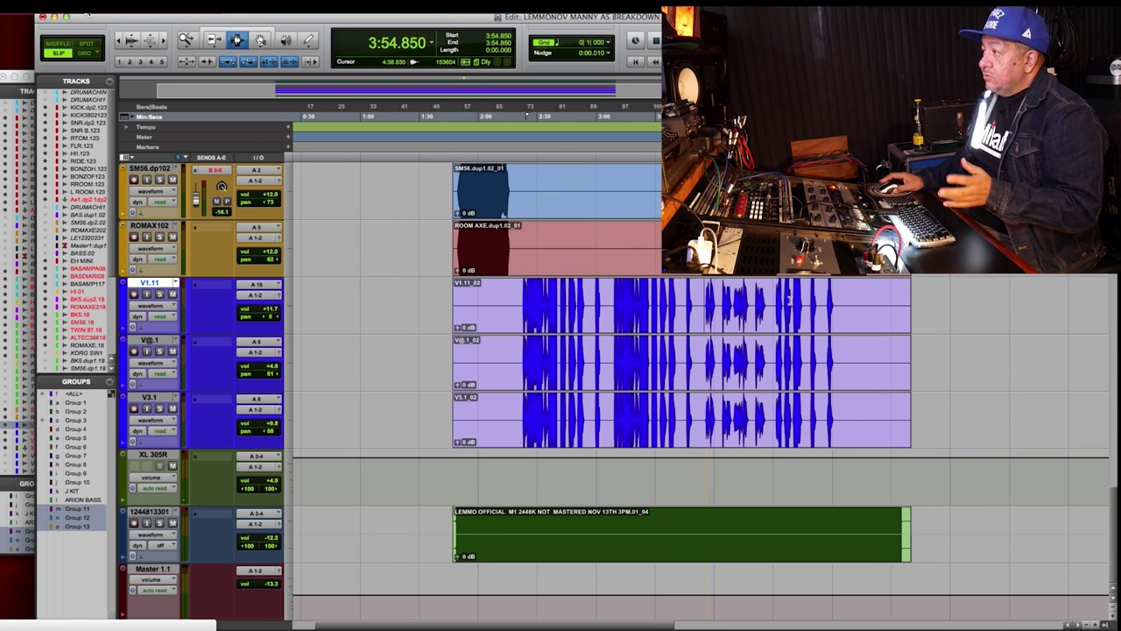
Solo BK5.dp2.18 and ROMAX218 and play them from 4:47.505, checking them in both the Mix and Edit windows.
{"action": "scroll", "coordinate": [785, 332], "scroll_direction": "up", "scroll_amount": 5}
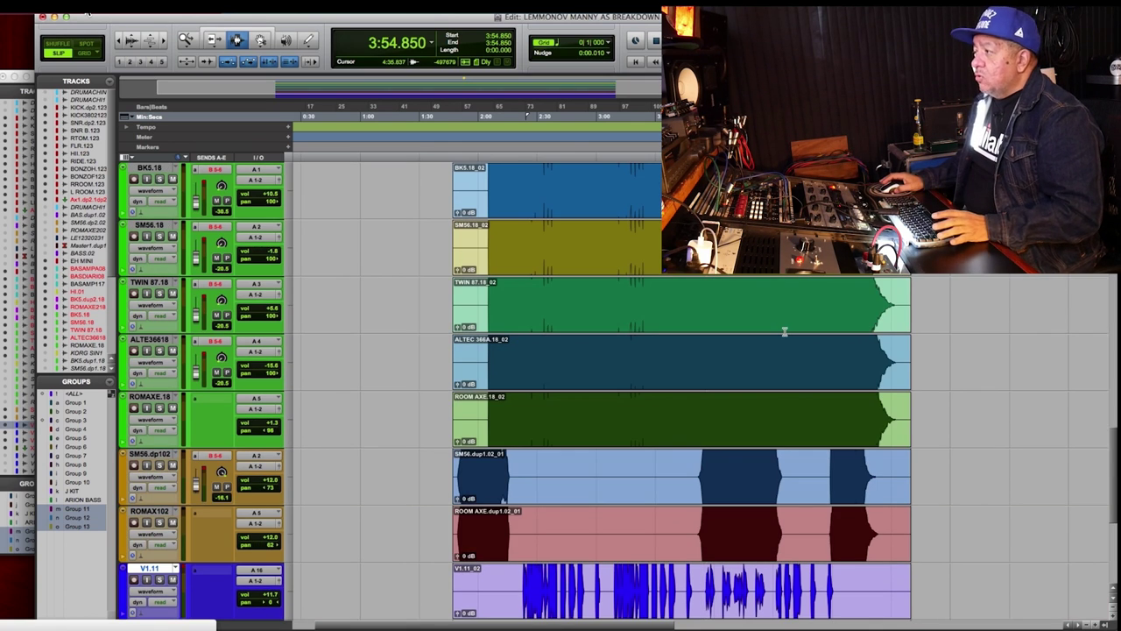
{"action": "scroll", "coordinate": [785, 332], "scroll_direction": "up", "scroll_amount": 3}
{"action": "scroll", "coordinate": [785, 332], "scroll_direction": "up", "scroll_amount": 3}
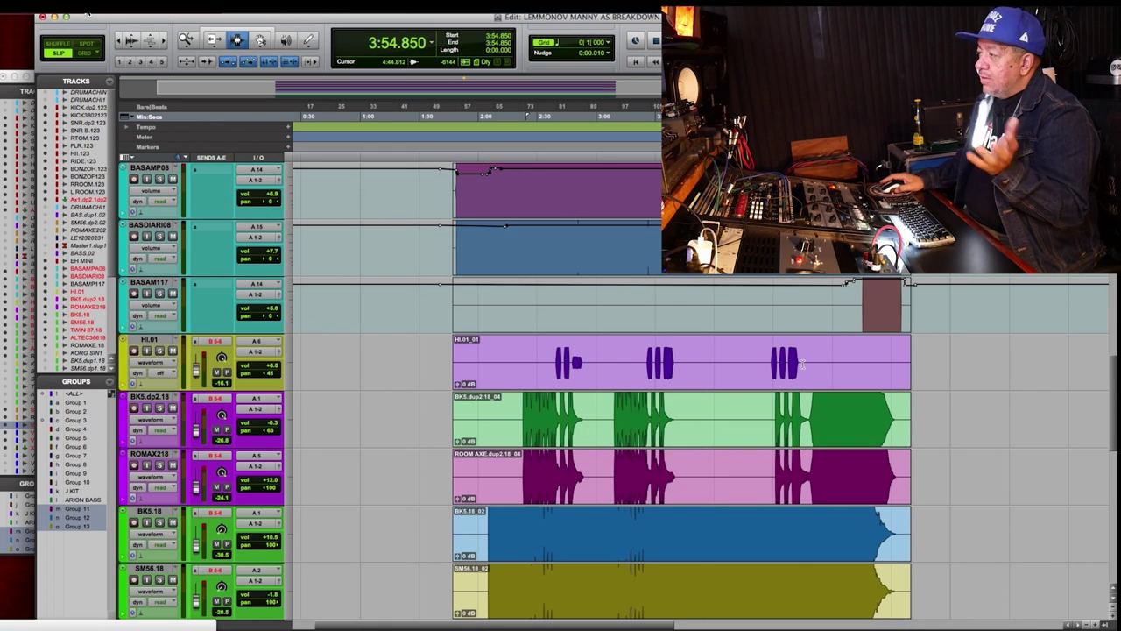
{"action": "left_click", "coordinate": [813, 408]}
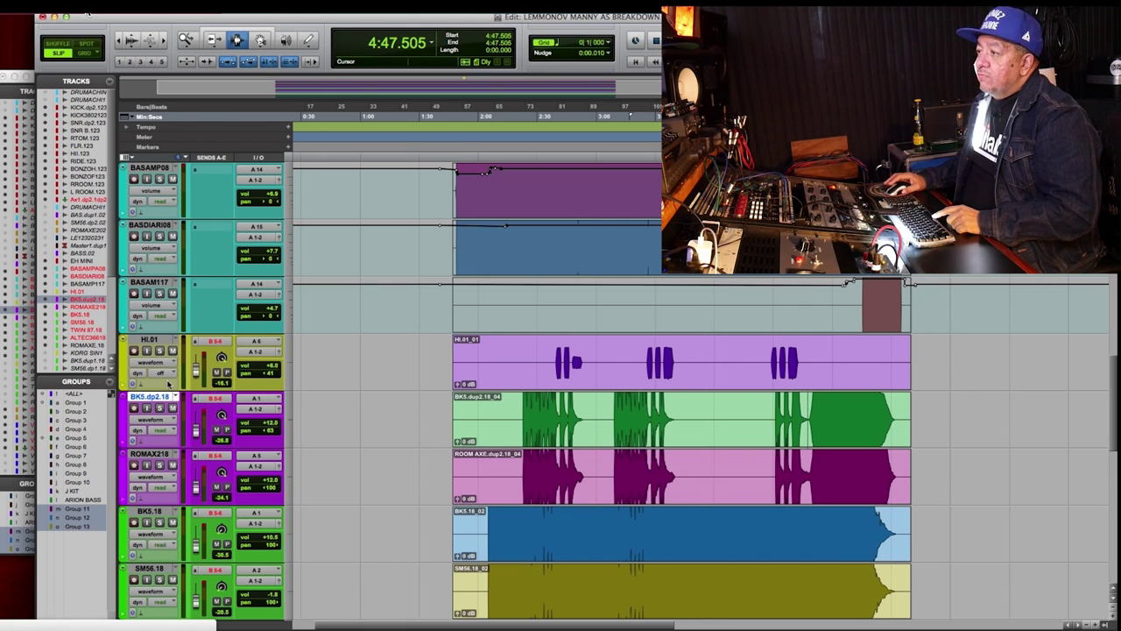
{"action": "left_click", "coordinate": [160, 465]}
{"action": "key", "text": "space"}
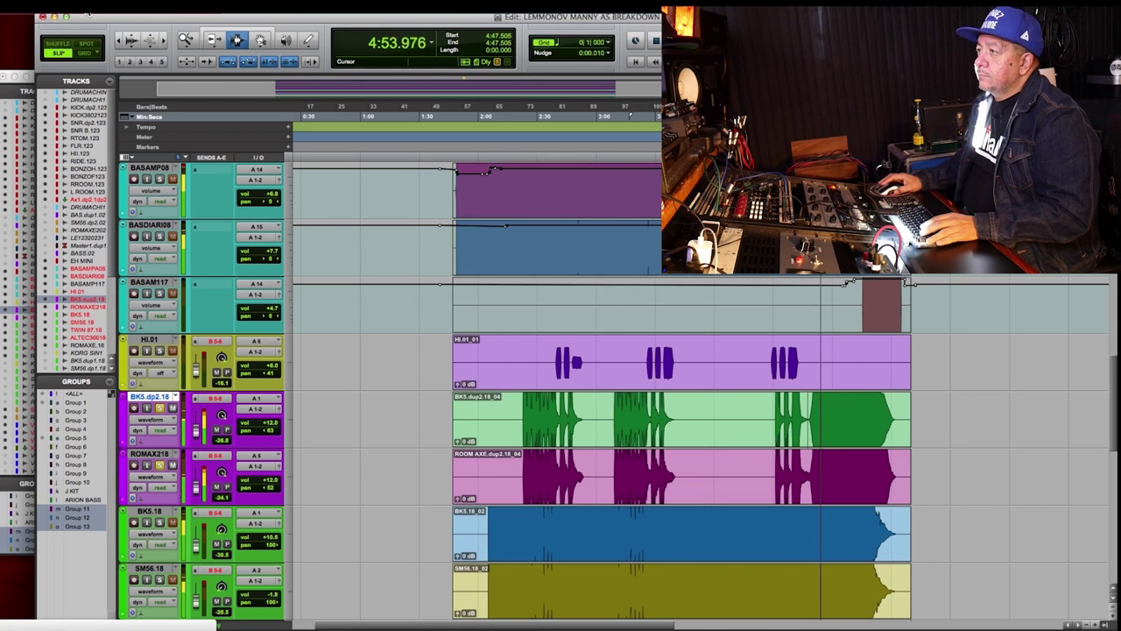
{"action": "left_click", "coordinate": [7, 81]}
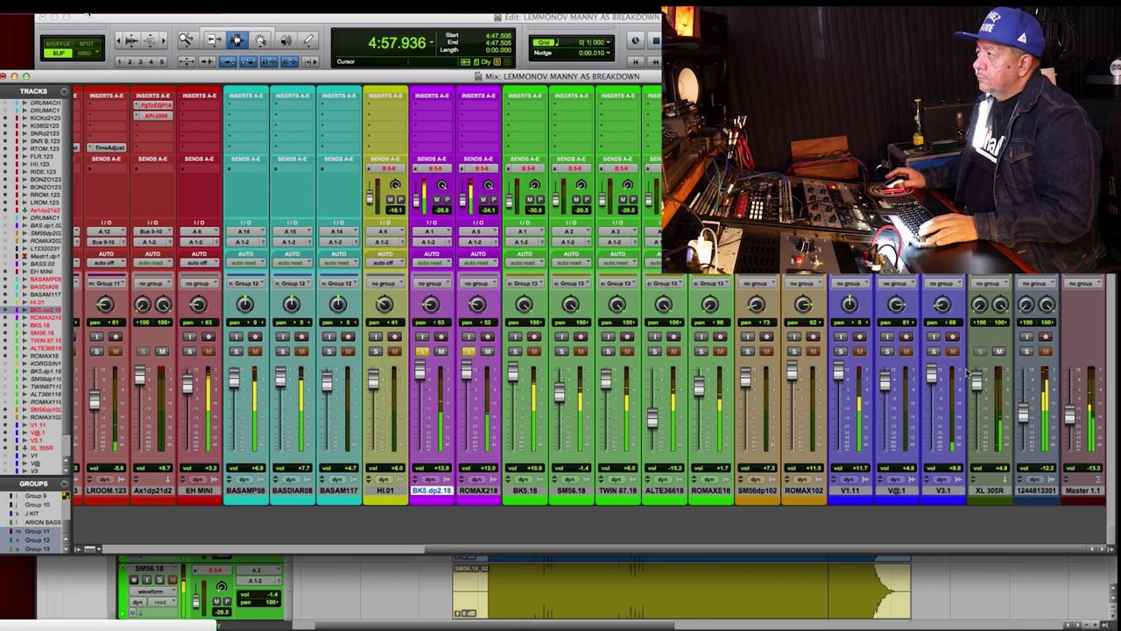
{"action": "left_click", "coordinate": [88, 14]}
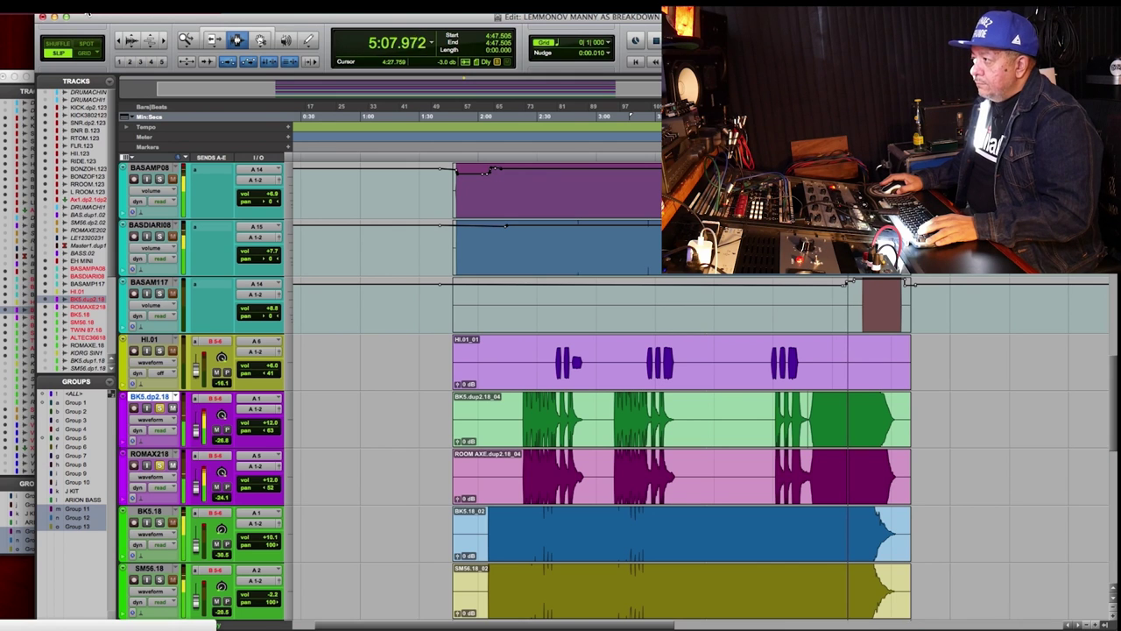
{"action": "key", "text": "space"}
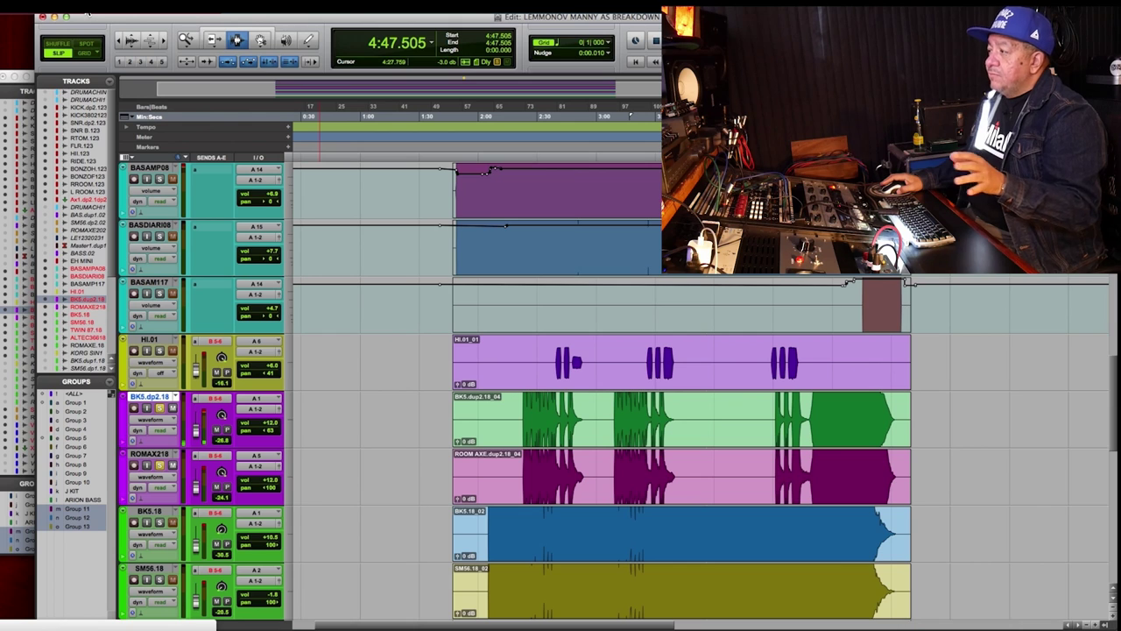
Take BK5.dp2.18 and ROMAX218 out of solo and play the full mix from 4:47.505.
{"action": "left_click_drag", "start_coordinate": [676, 306], "coordinate": [672, 307]}
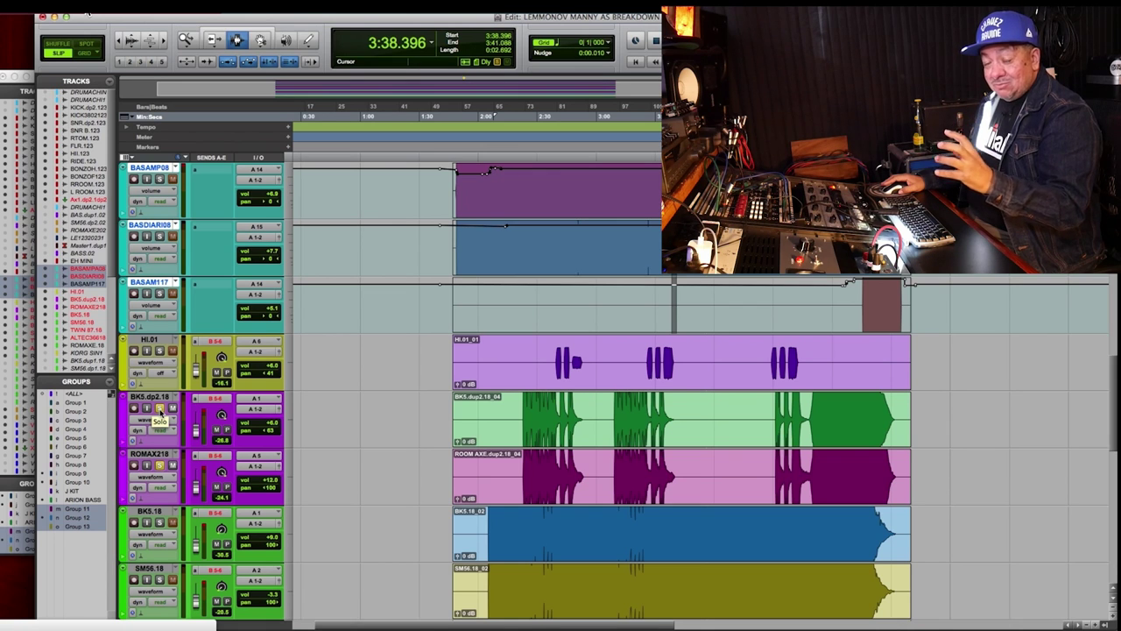
{"action": "left_click", "coordinate": [807, 385]}
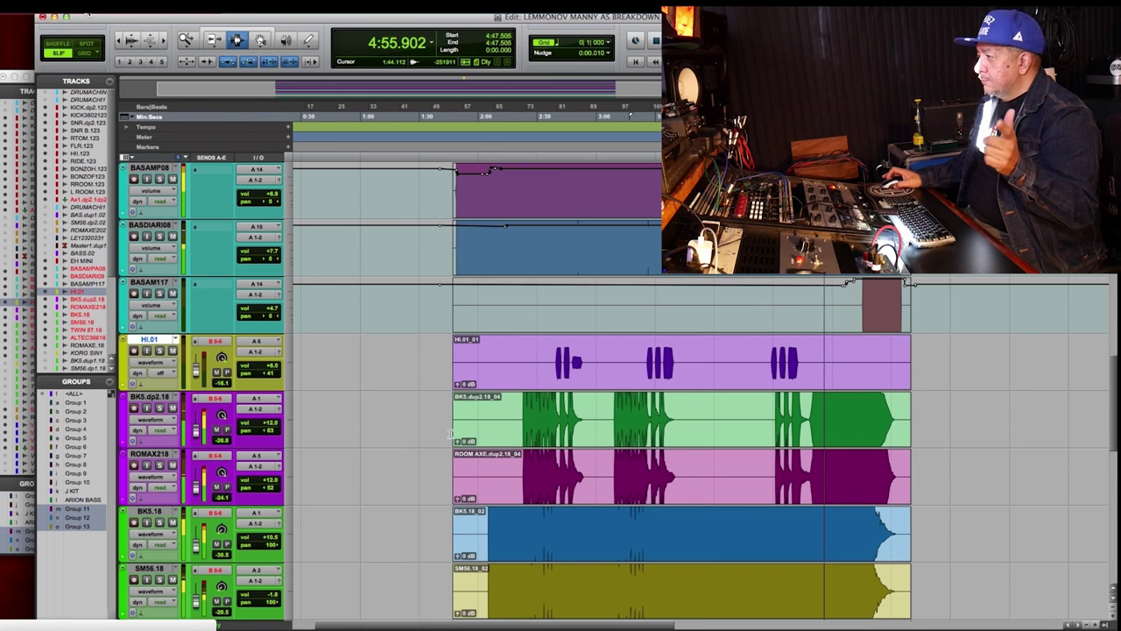
{"action": "scroll", "coordinate": [451, 433], "scroll_direction": "down", "scroll_amount": 5}
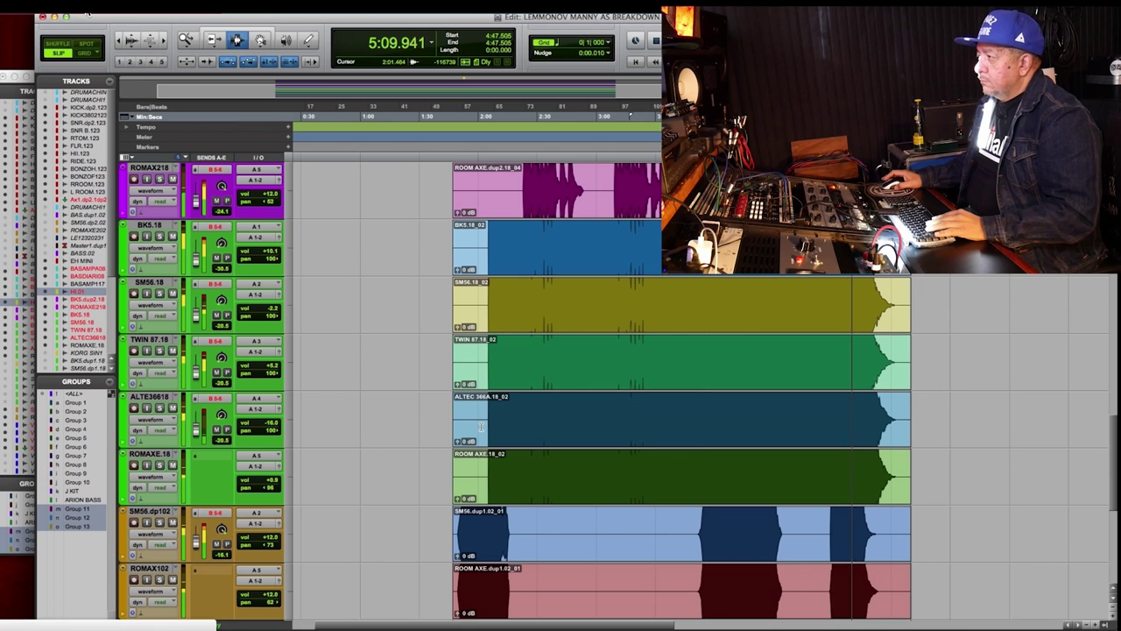
Solo the BASAMP08, BASDIARI08 and BASAM117 bass tracks, add the grouped drum tracks to the solo, and play them through the song's ending.
{"action": "scroll", "coordinate": [480, 426], "scroll_direction": "up", "scroll_amount": 5}
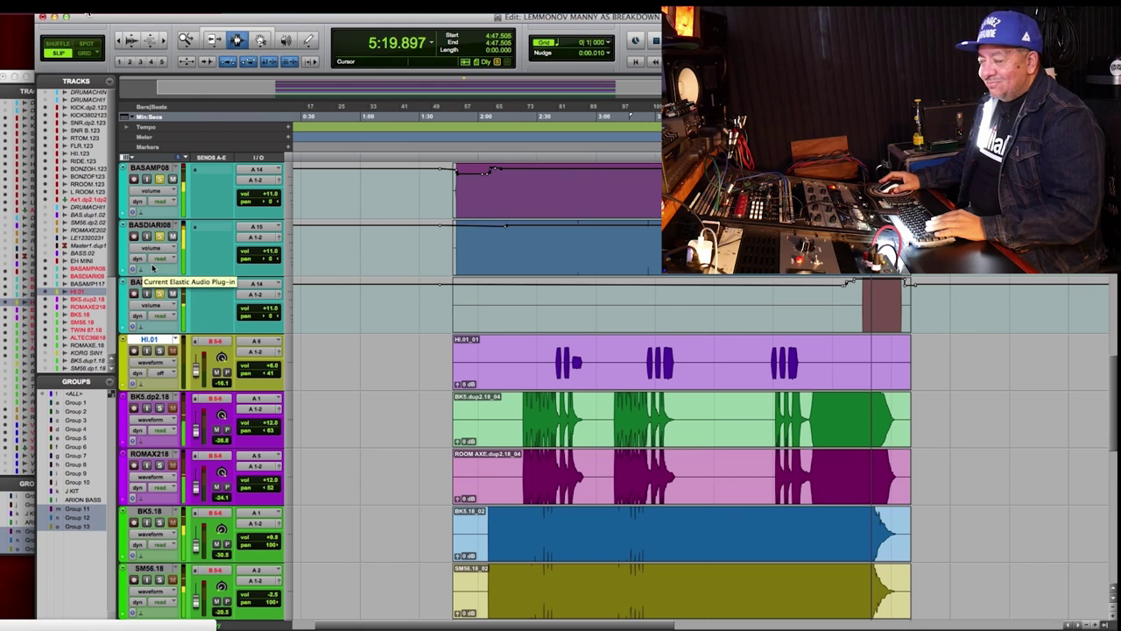
{"action": "scroll", "coordinate": [156, 254], "scroll_direction": "up", "scroll_amount": 5}
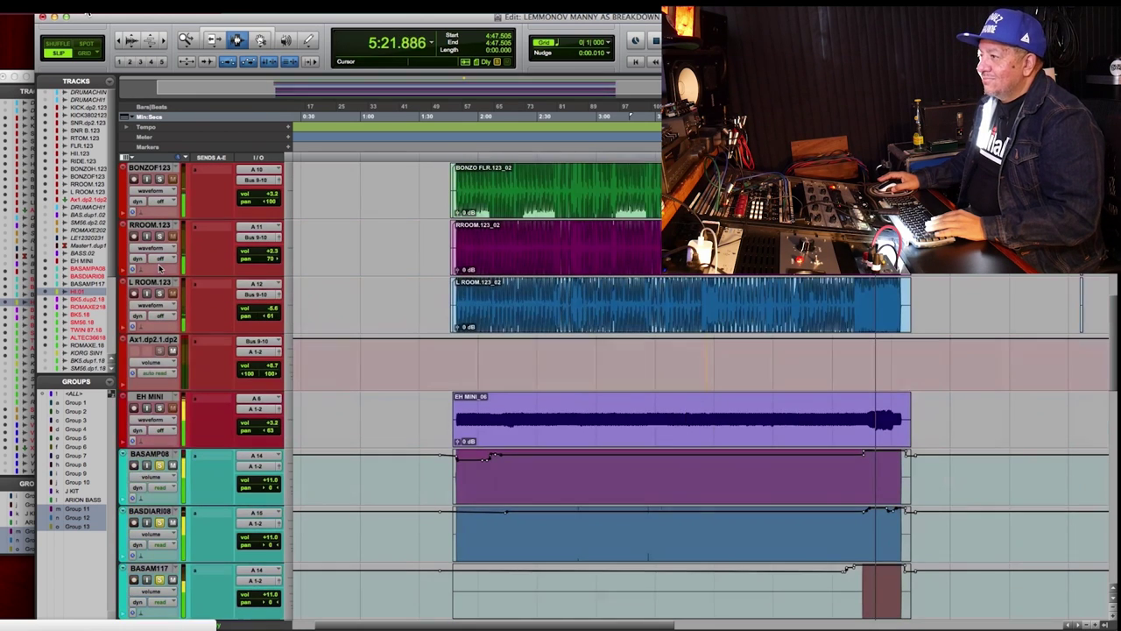
{"action": "left_click", "coordinate": [158, 236]}
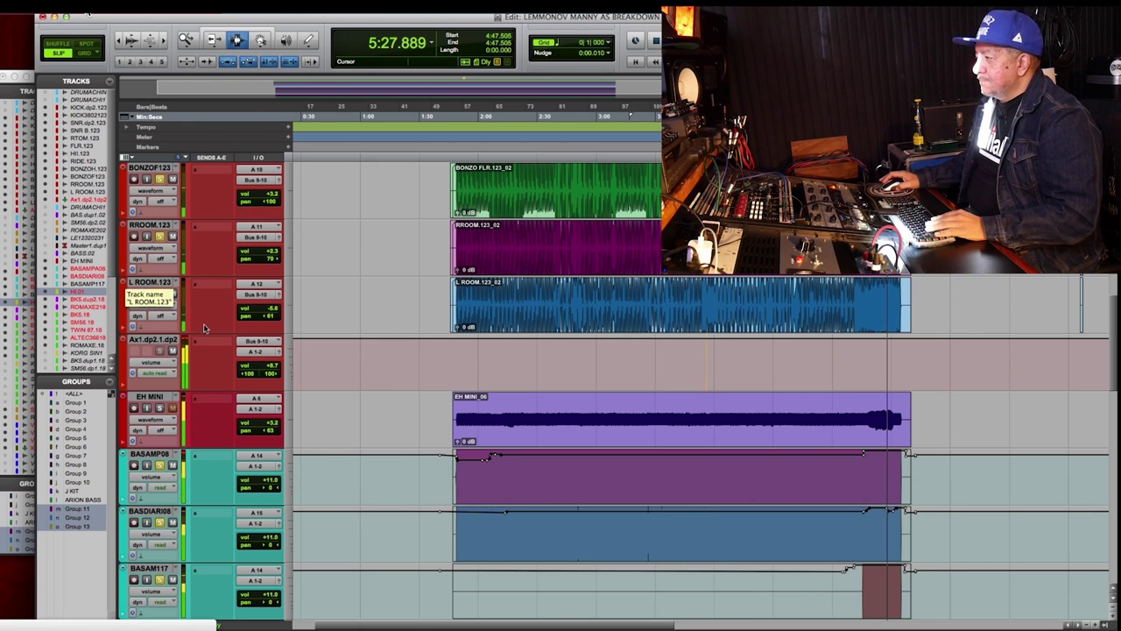
{"action": "scroll", "coordinate": [204, 328], "scroll_direction": "down", "scroll_amount": 4}
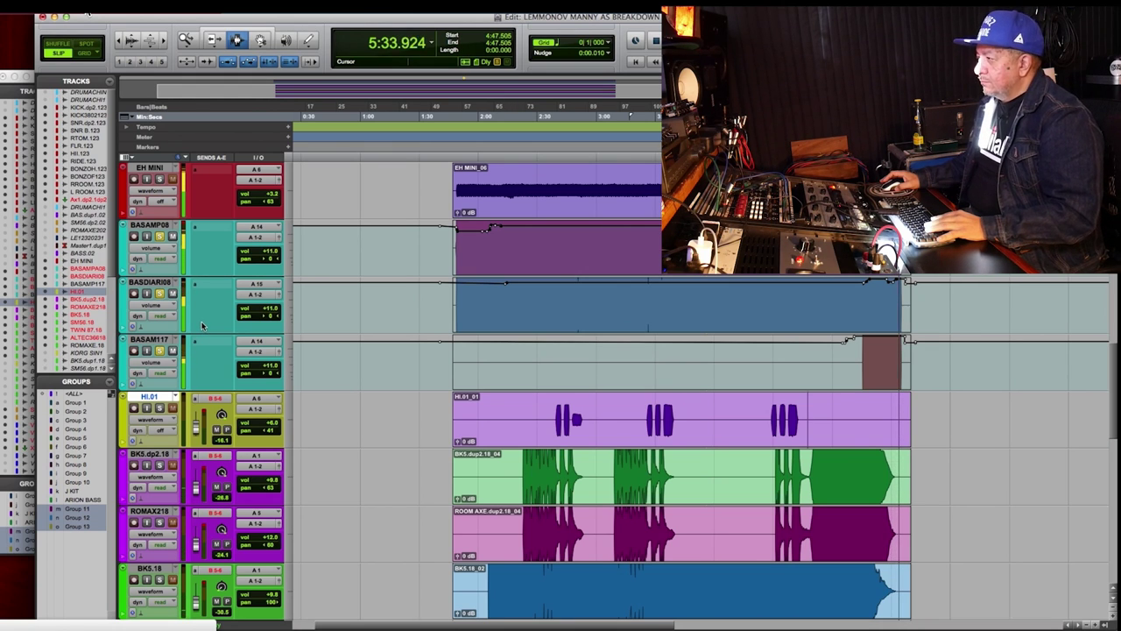
{"action": "key", "text": "space"}
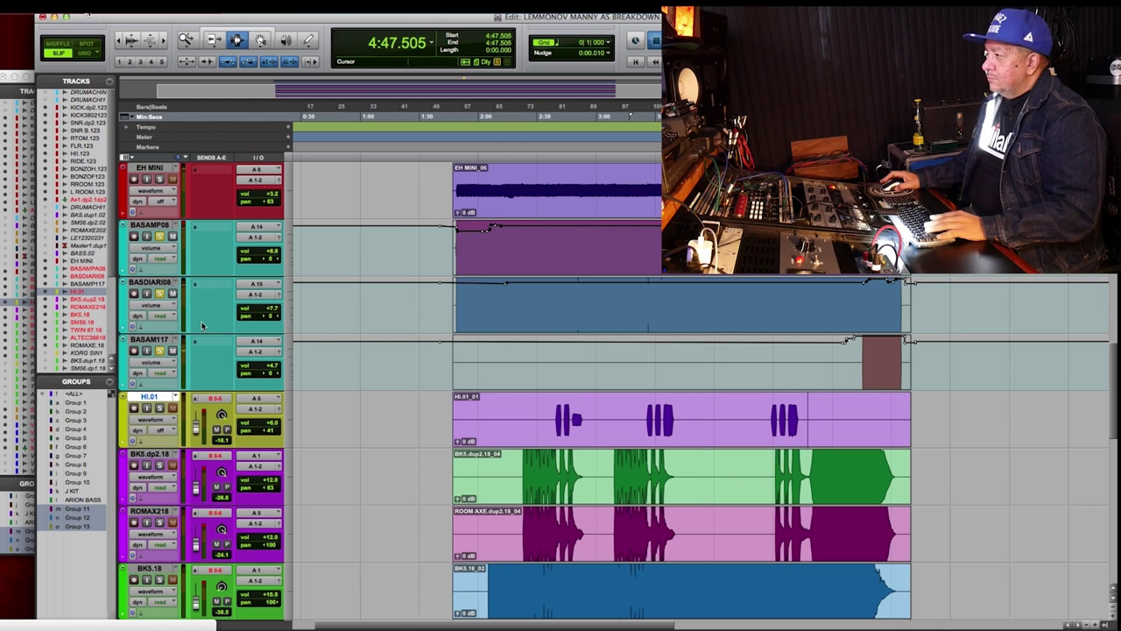
{"action": "scroll", "coordinate": [201, 326], "scroll_direction": "down", "scroll_amount": 1}
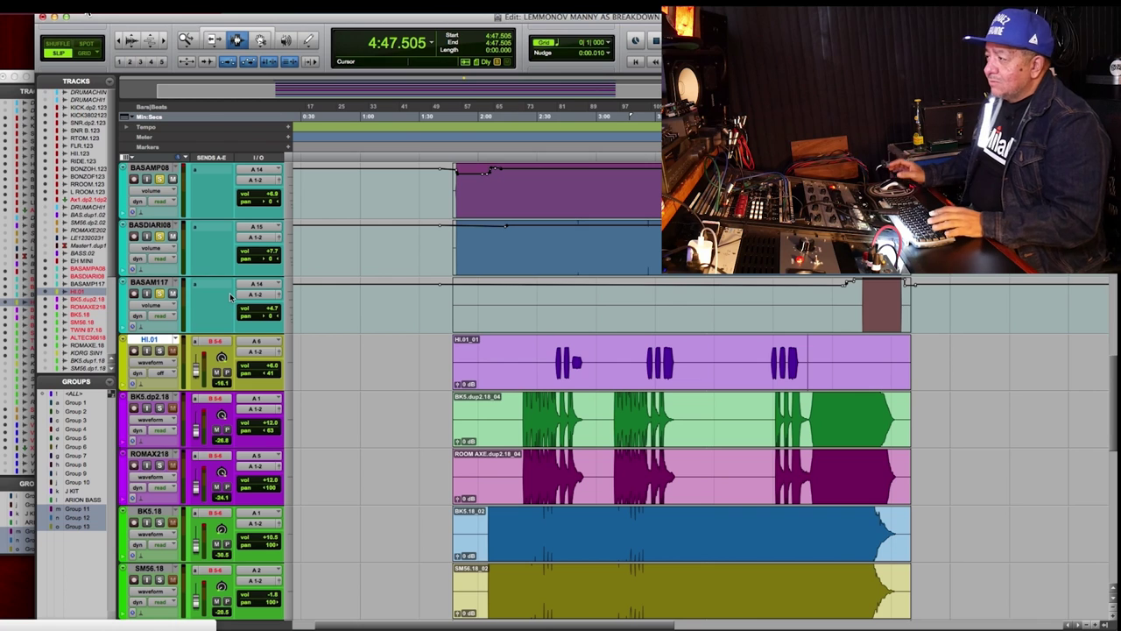
Leave only the BASAM117 bass track in solo and play it from 5:14.729.
{"action": "scroll", "coordinate": [762, 432], "scroll_direction": "up", "scroll_amount": 5}
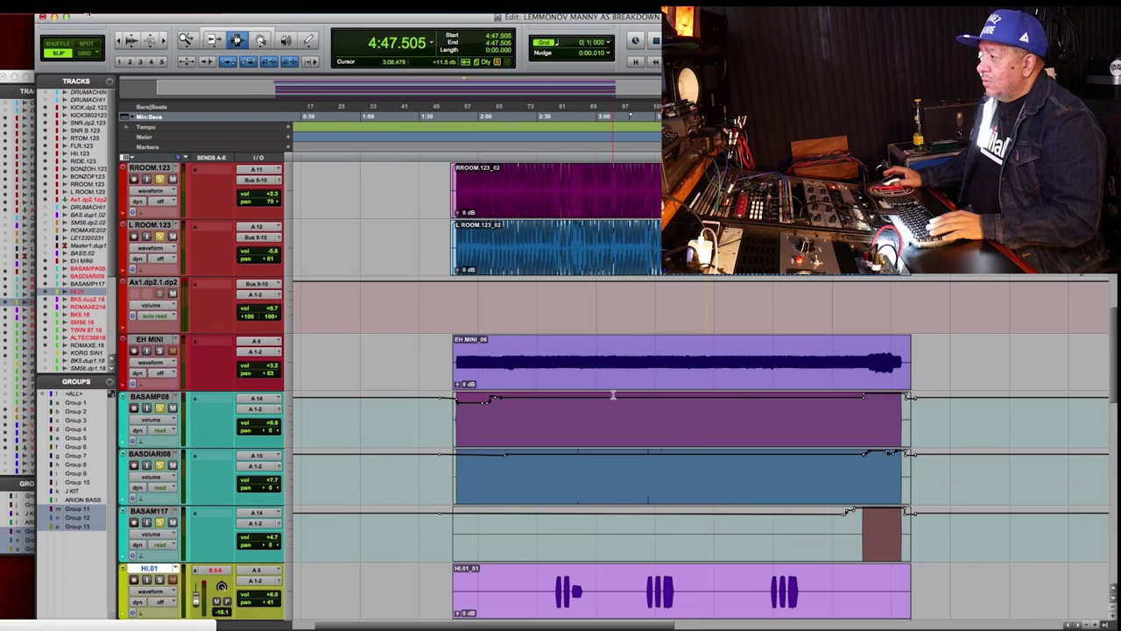
{"action": "left_click", "coordinate": [863, 518]}
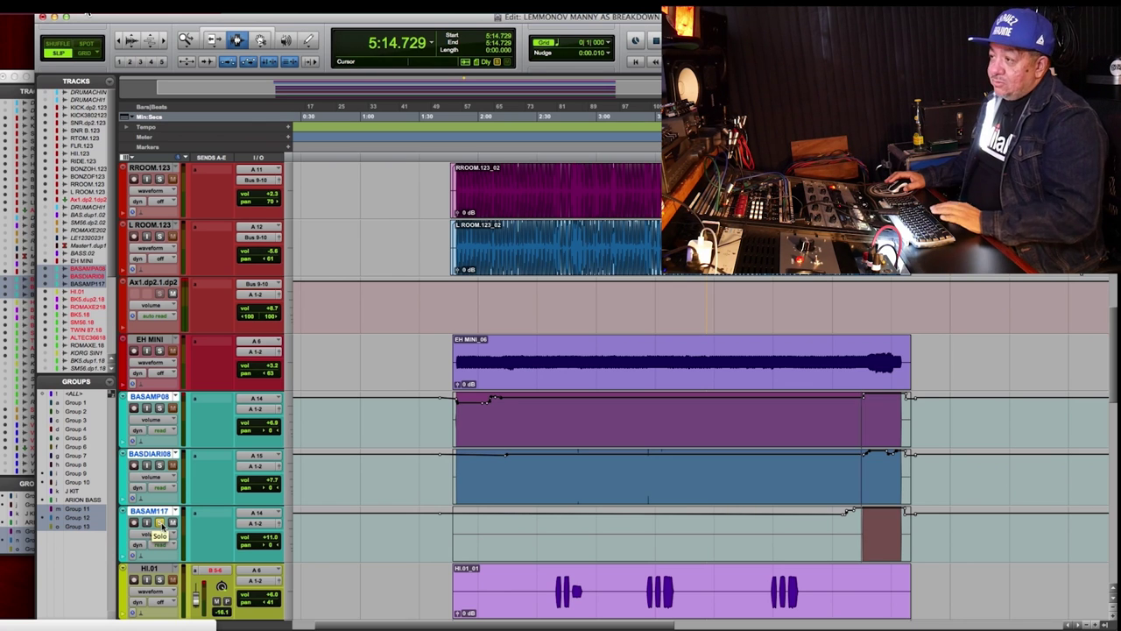
{"action": "key", "text": "space"}
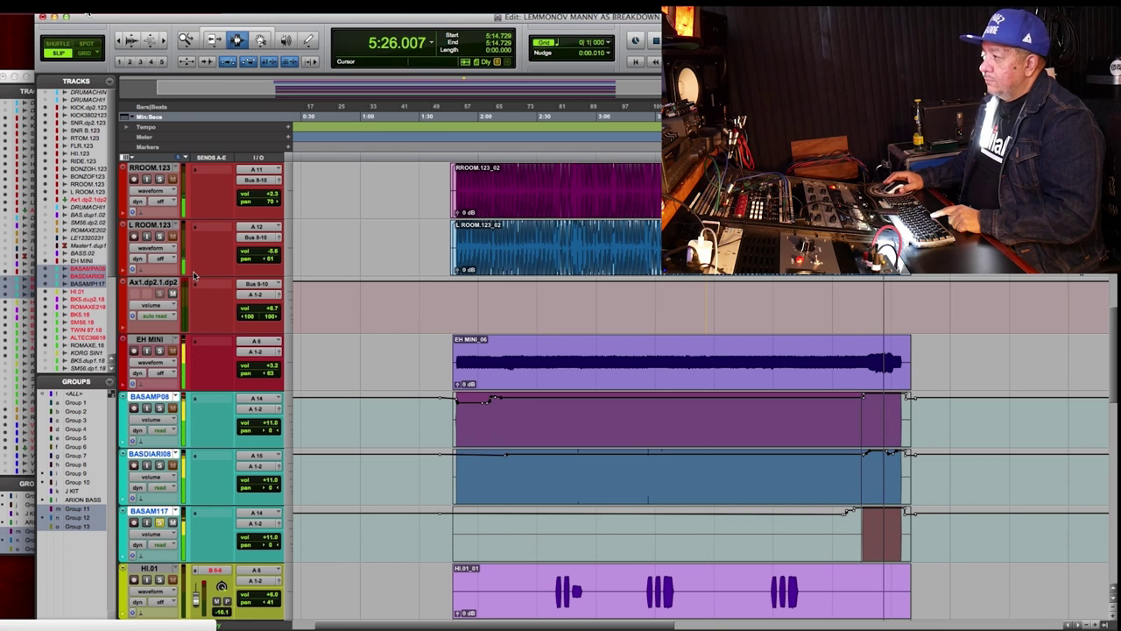
{"action": "key", "text": "space"}
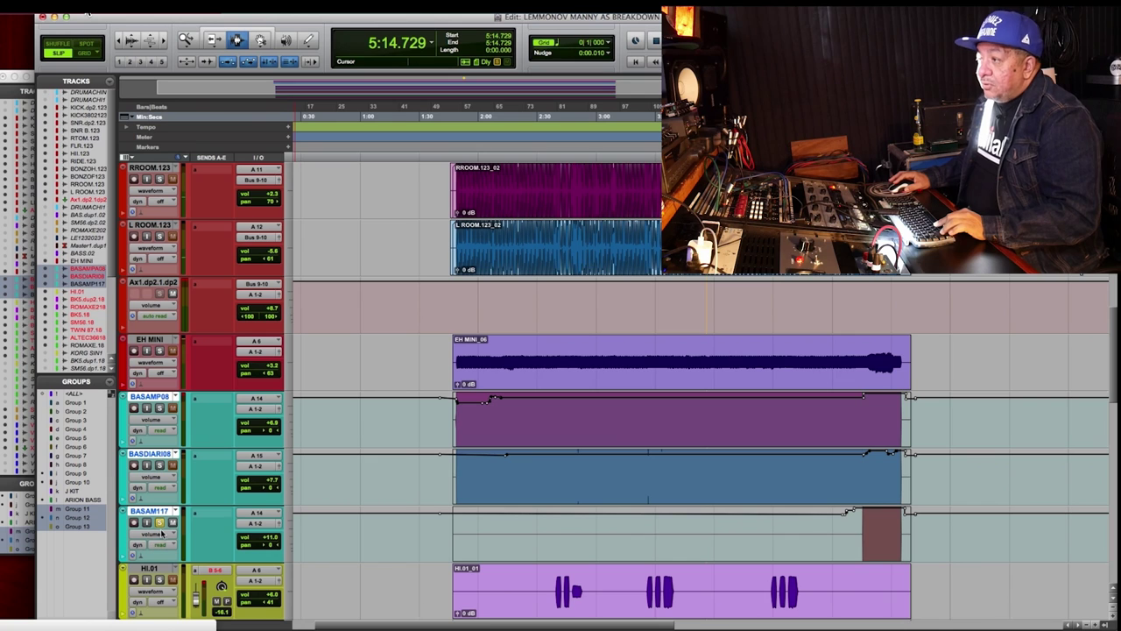
Clear the bass solo, place the cursor at 4:58.873 on the grouped drum tracks, and play the full mix.
{"action": "scroll", "coordinate": [613, 394], "scroll_direction": "up", "scroll_amount": 3}
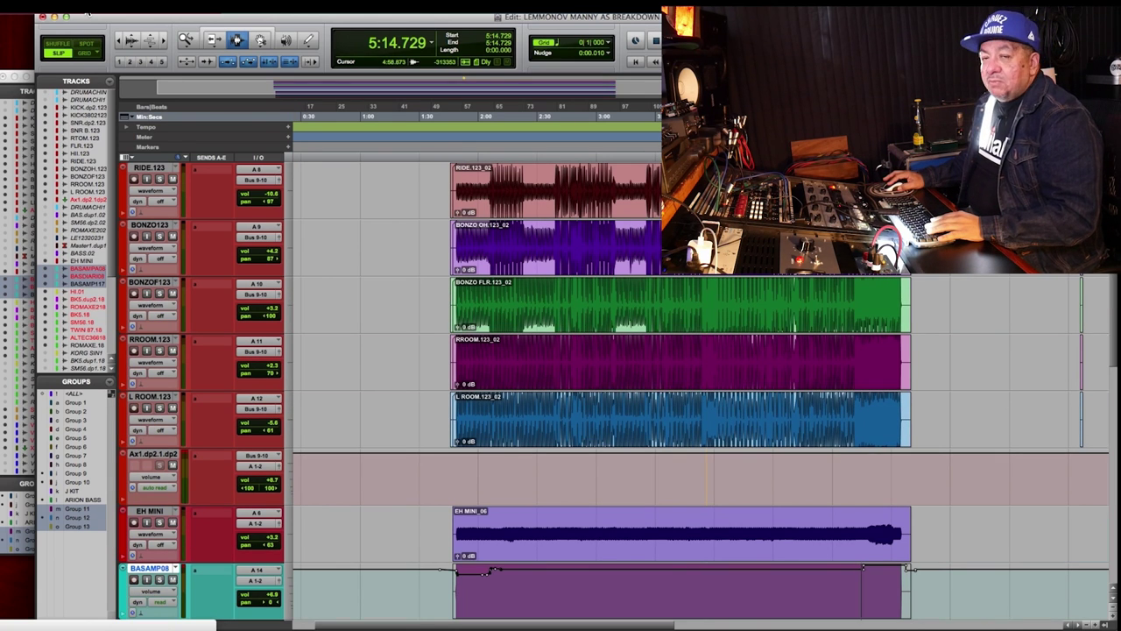
{"action": "key", "text": "KP_Decimal"}
{"action": "key", "text": "1"}
{"action": "key", "text": "KP_Decimal"}
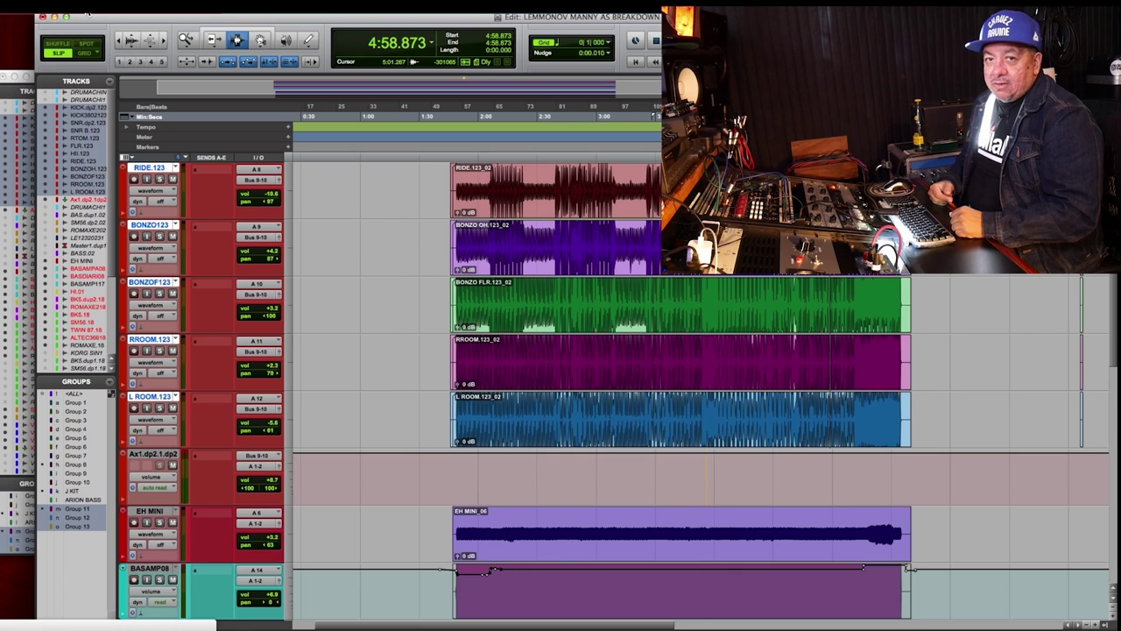
{"action": "scroll", "coordinate": [87, 15], "scroll_direction": "up", "scroll_amount": 1}
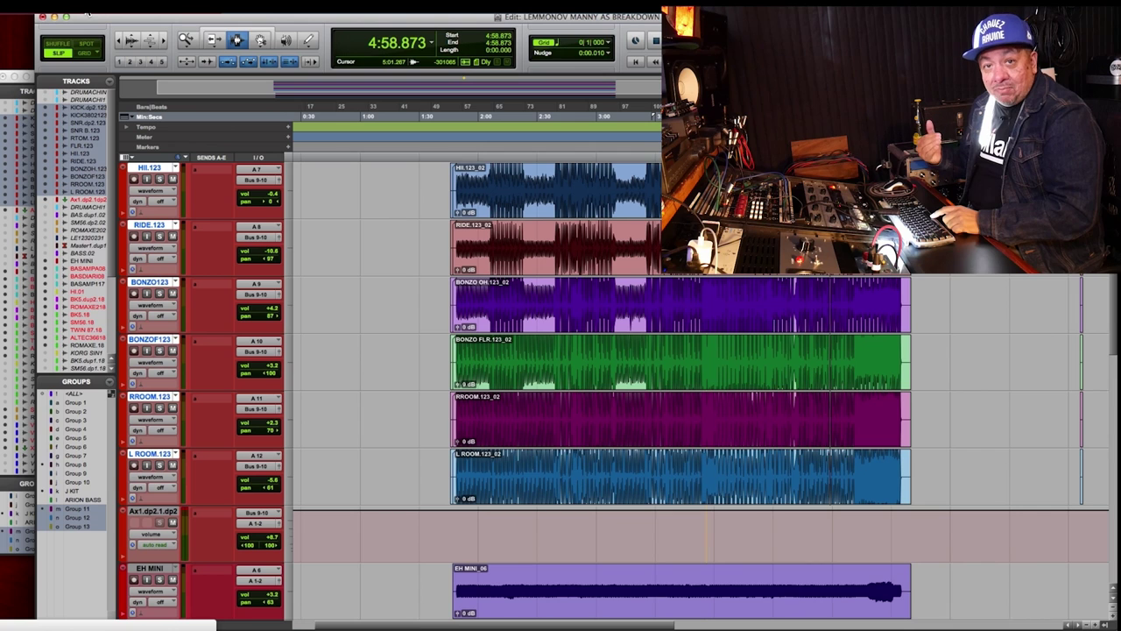
{"action": "key", "text": "space"}
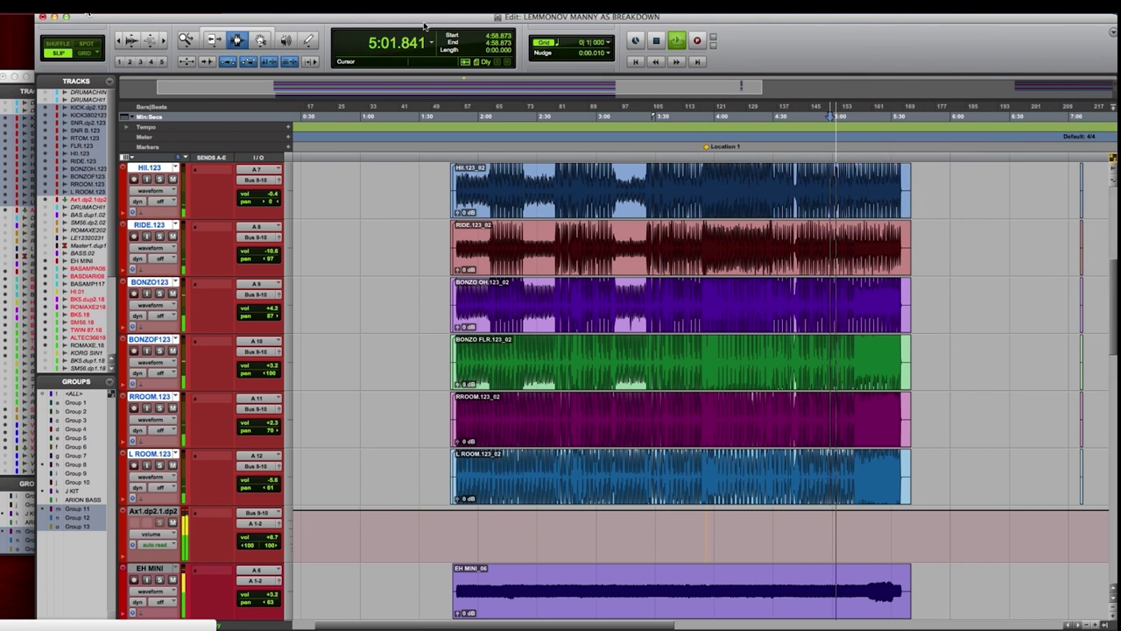
Examine the levels in the Mix window and the drum, bass and guitar tracks in the Edit window as the song's ending plays.
{"action": "key", "text": "super+equal"}
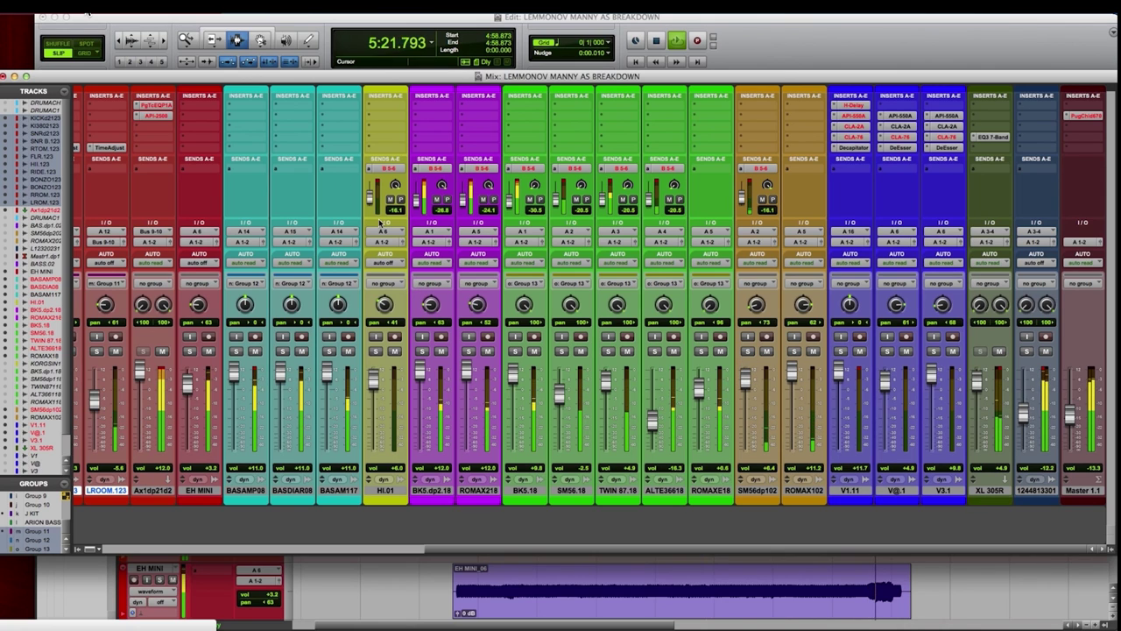
{"action": "left_click", "coordinate": [768, 33]}
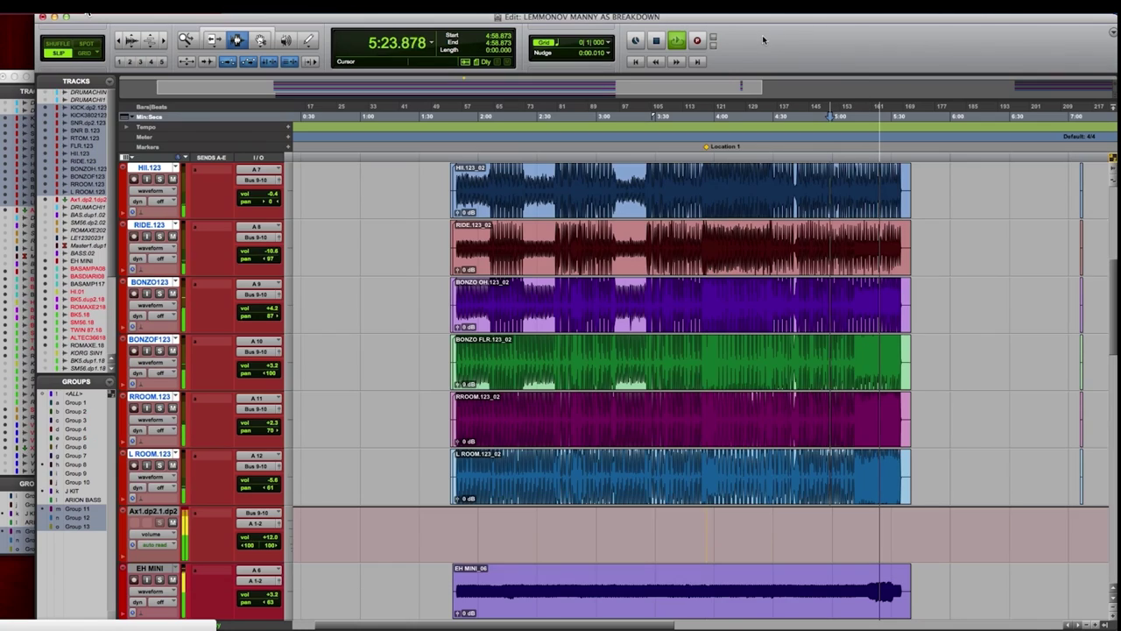
{"action": "scroll", "coordinate": [569, 182], "scroll_direction": "down", "scroll_amount": 6}
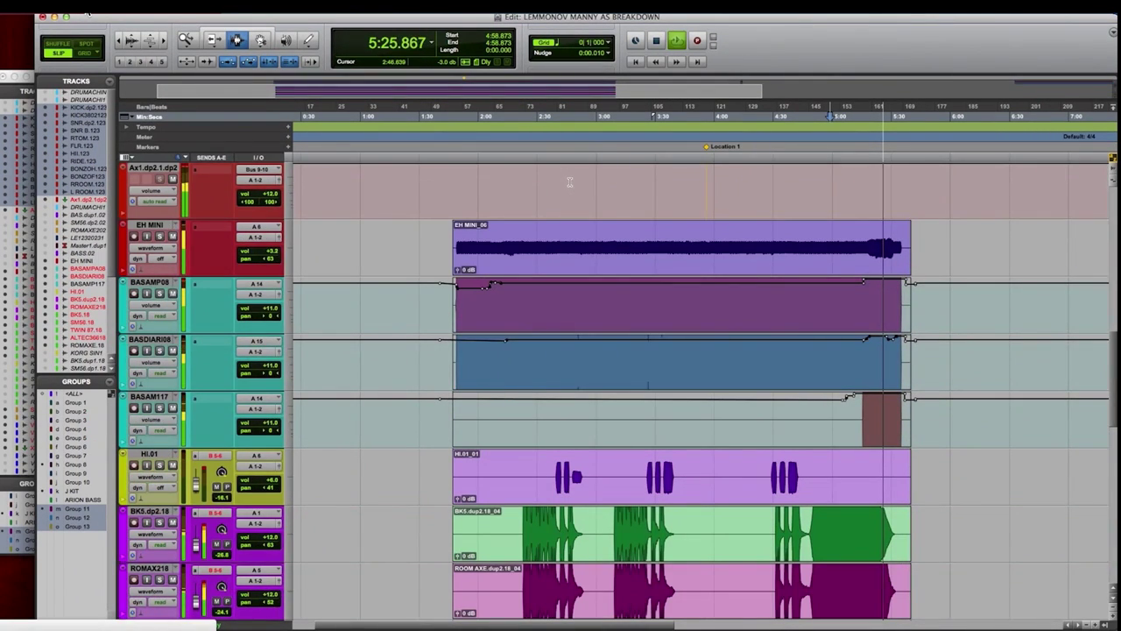
{"action": "scroll", "coordinate": [569, 182], "scroll_direction": "down", "scroll_amount": 5}
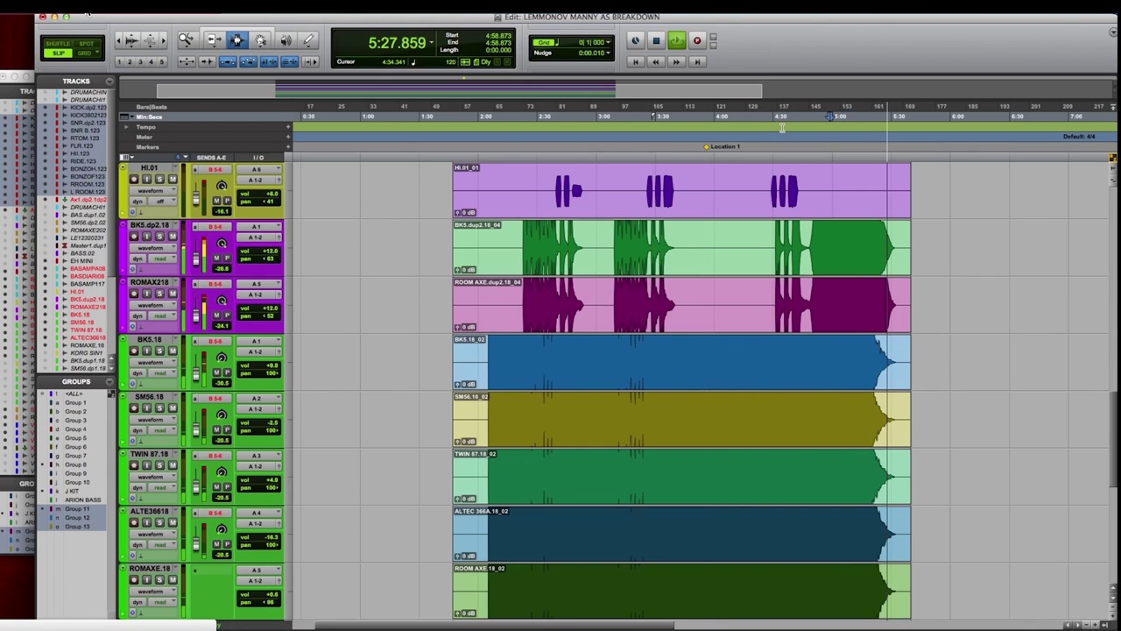
{"action": "scroll", "coordinate": [570, 180], "scroll_direction": "up", "scroll_amount": 4}
{"action": "scroll", "coordinate": [974, 280], "scroll_direction": "up", "scroll_amount": 5}
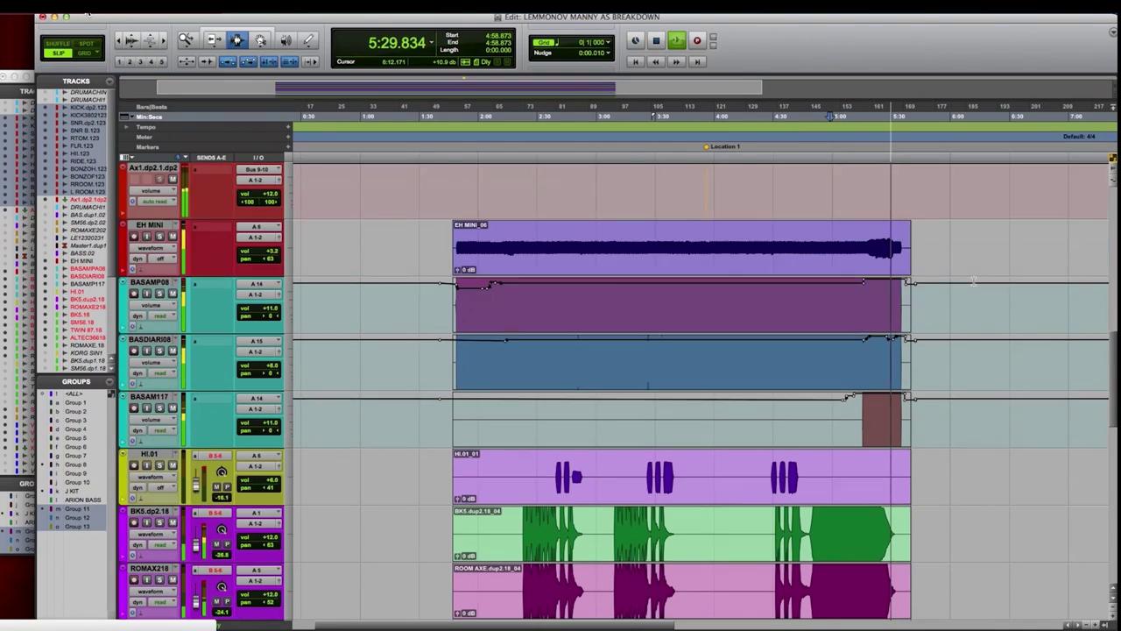
{"action": "scroll", "coordinate": [972, 280], "scroll_direction": "down", "scroll_amount": 6}
{"action": "scroll", "coordinate": [972, 280], "scroll_direction": "up", "scroll_amount": 5}
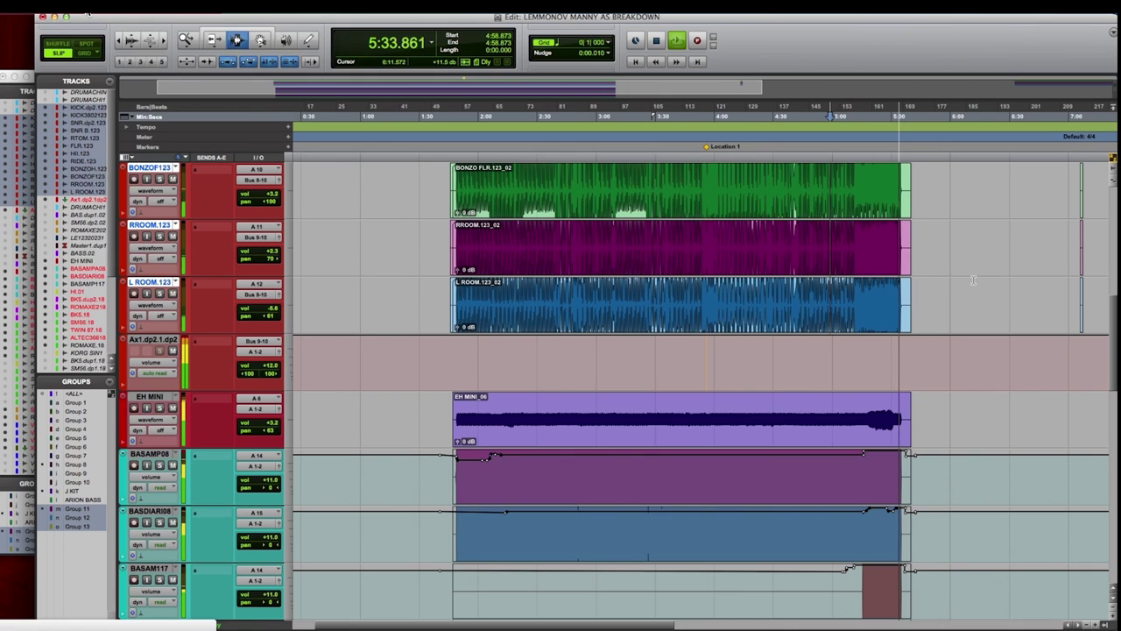
Place the cursor at 5:17.123 on the EH MINI track and audition it in solo.
{"action": "left_click", "coordinate": [149, 396]}
{"action": "key", "text": "shift+s"}
{"action": "key", "text": "space"}
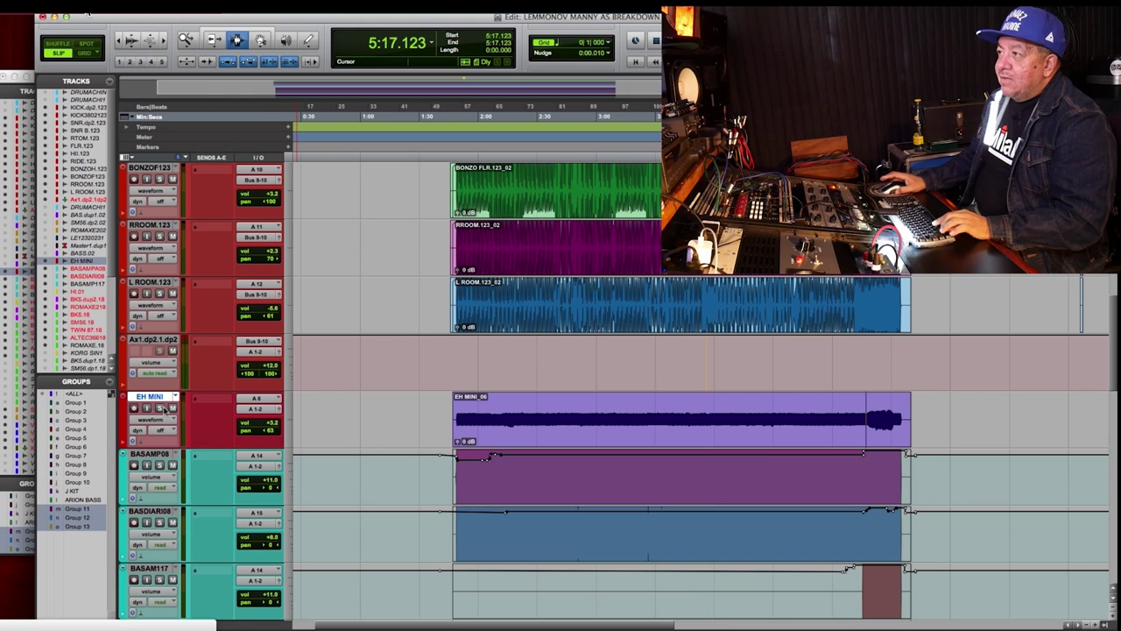
Review the channel strips in the Mix window from the kick drums to Master 1.1, and inspect the master's PuigChild 670 compressor.
{"action": "key", "text": "super+equal"}
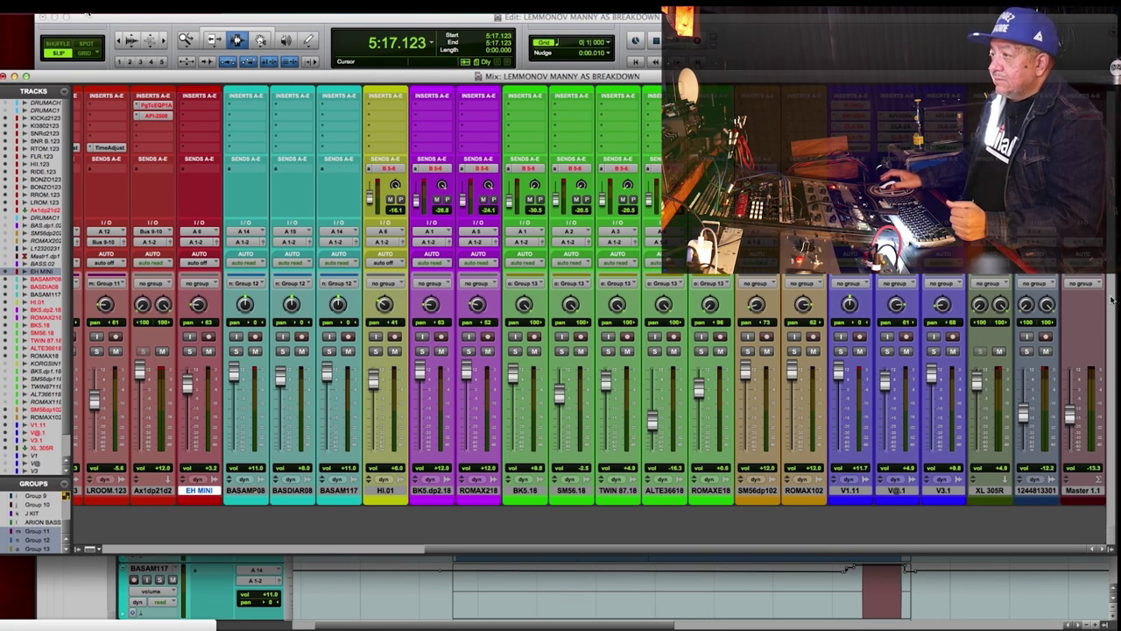
{"action": "left_click_drag", "start_coordinate": [691, 550], "coordinate": [366, 574]}
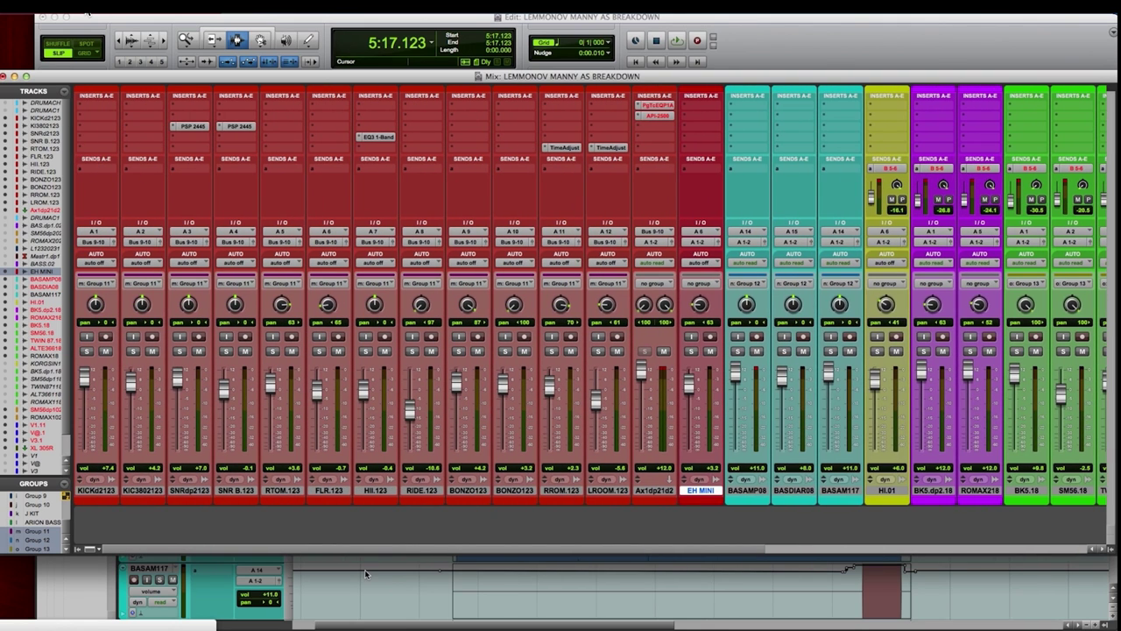
{"action": "left_click_drag", "start_coordinate": [365, 569], "coordinate": [794, 569]}
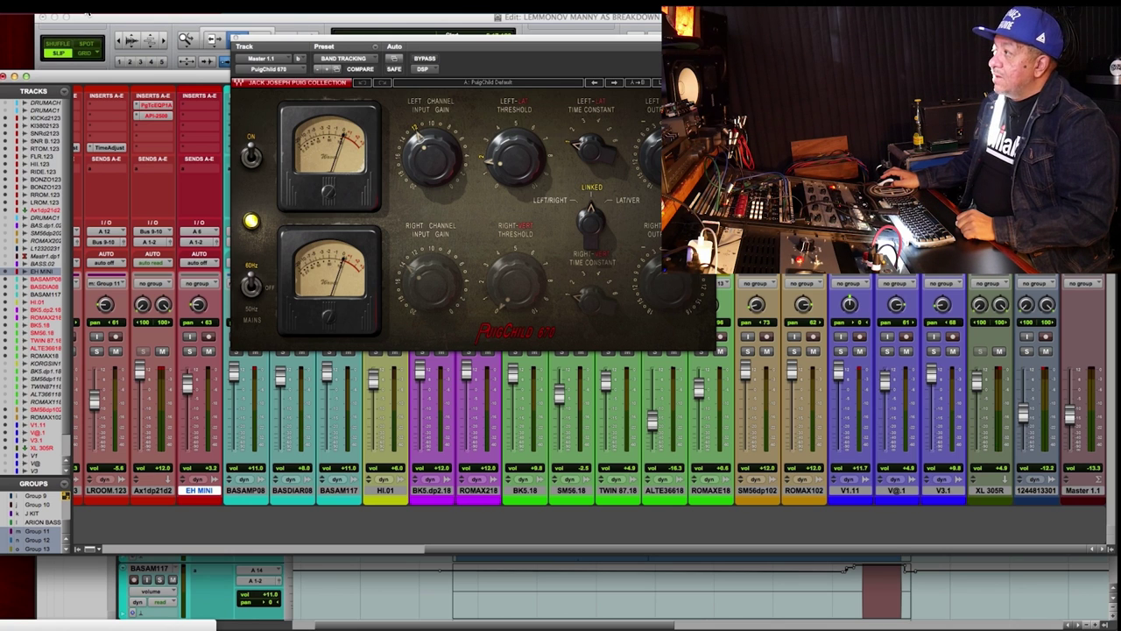
{"action": "key", "text": "super+w"}
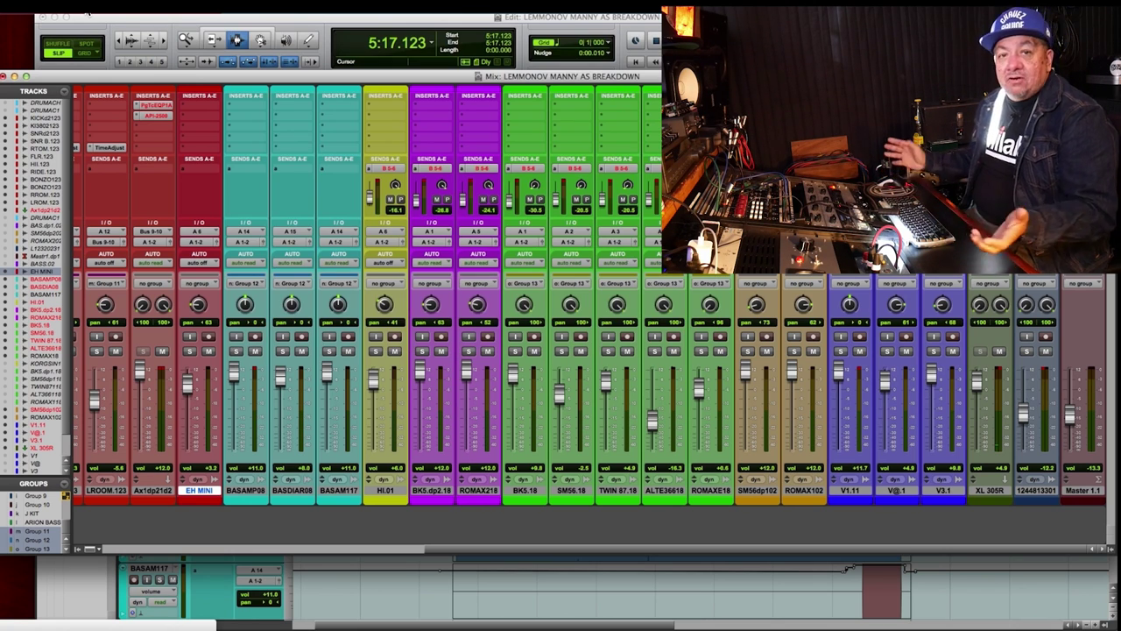